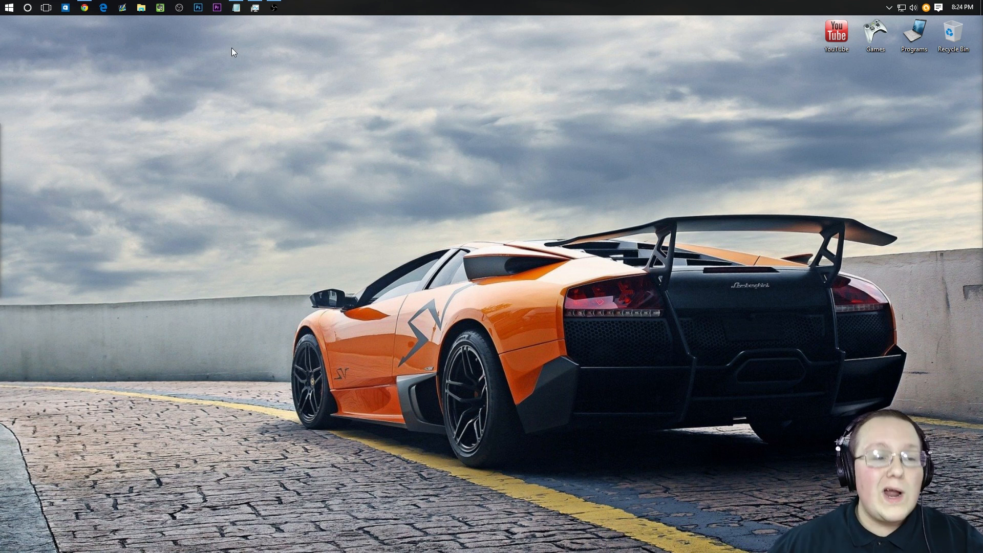
Step: Download the minecraft_server.1.8.8.jar file from the Minecraft download page in Chrome and keep it despite the security warning
left_click(84, 7)
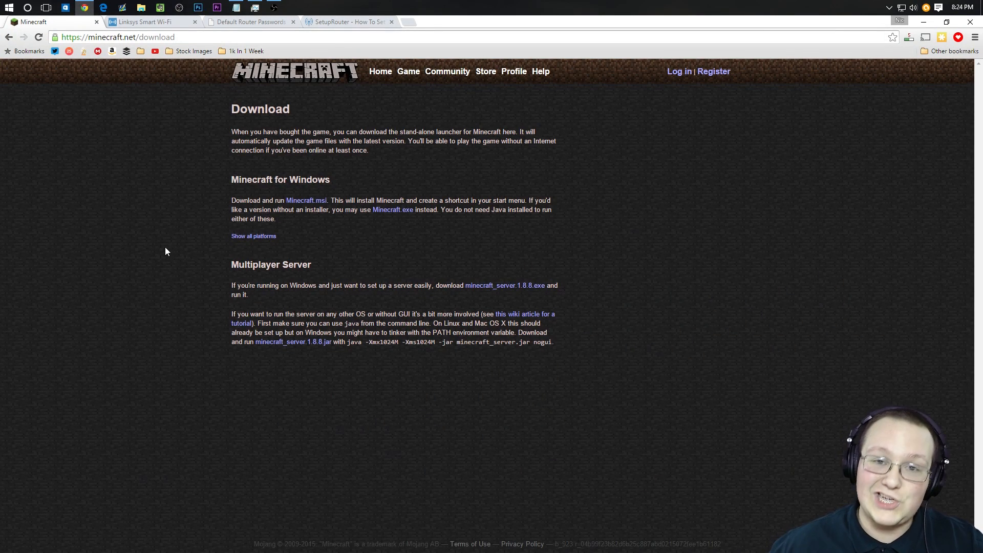
left_click(297, 346)
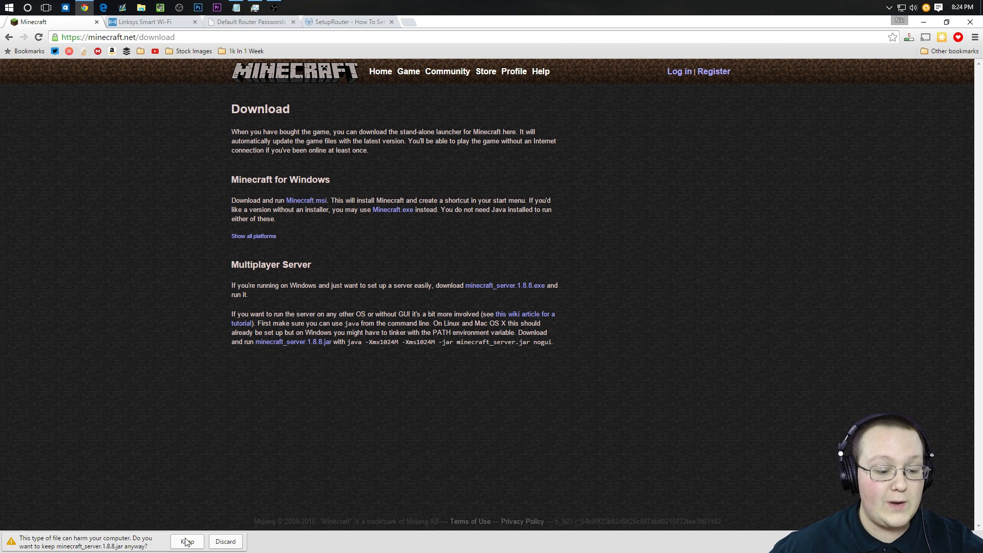
left_click(187, 541)
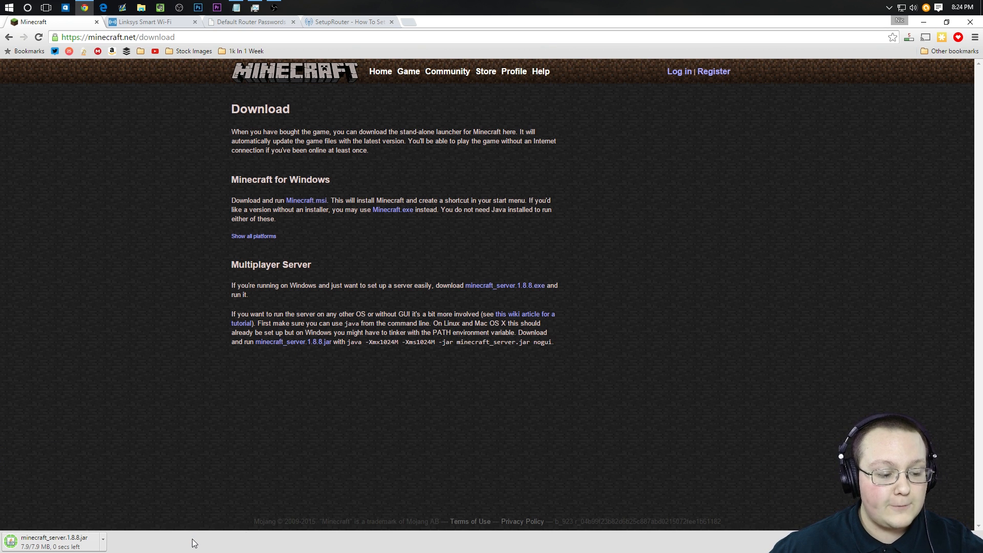
Step: Minimize the browser and place the downloaded minecraft_server.1.8.8 file on the open desktop area
left_click(923, 22)
left_click_drag(25, 35, 509, 77)
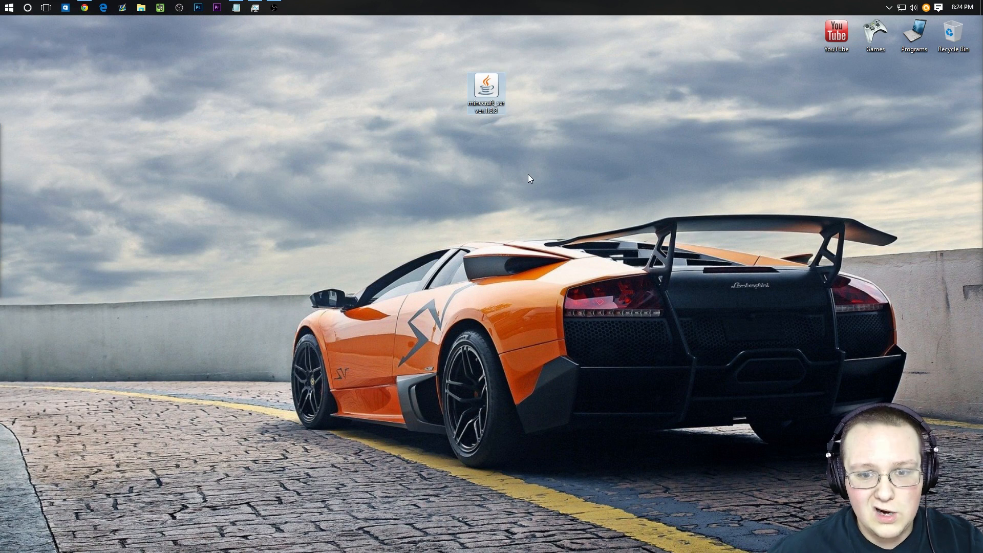
left_click(506, 144)
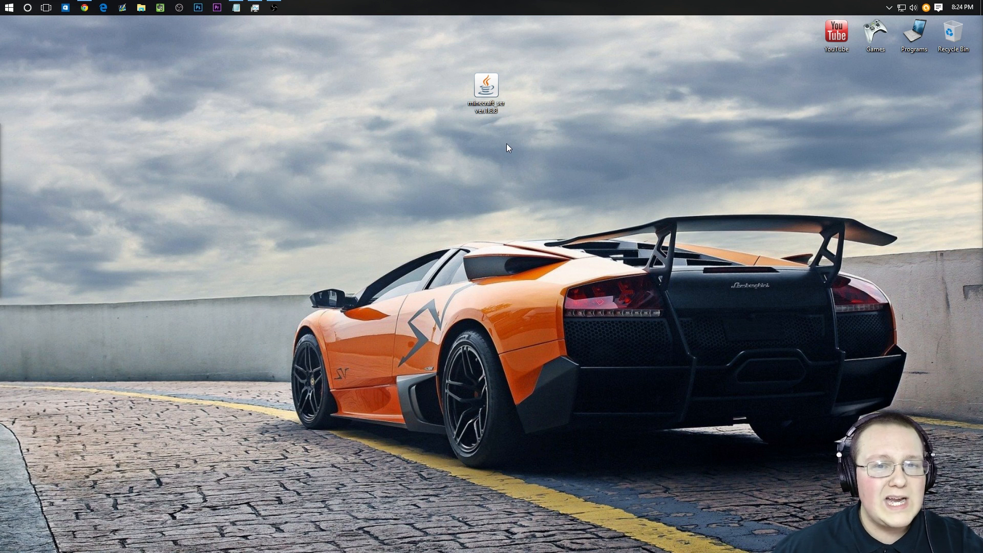
Step: Move the minecraft_server.1.8.8 file into the Downloads folder in File Explorer and back to the desktop, and close the window
left_click(141, 7)
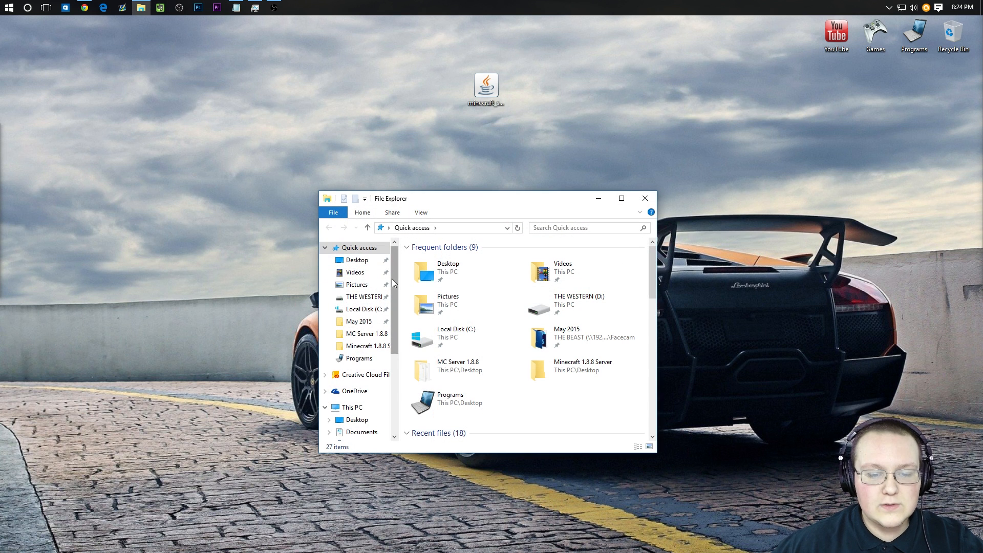
left_click_drag(393, 279, 393, 335)
left_click(325, 292)
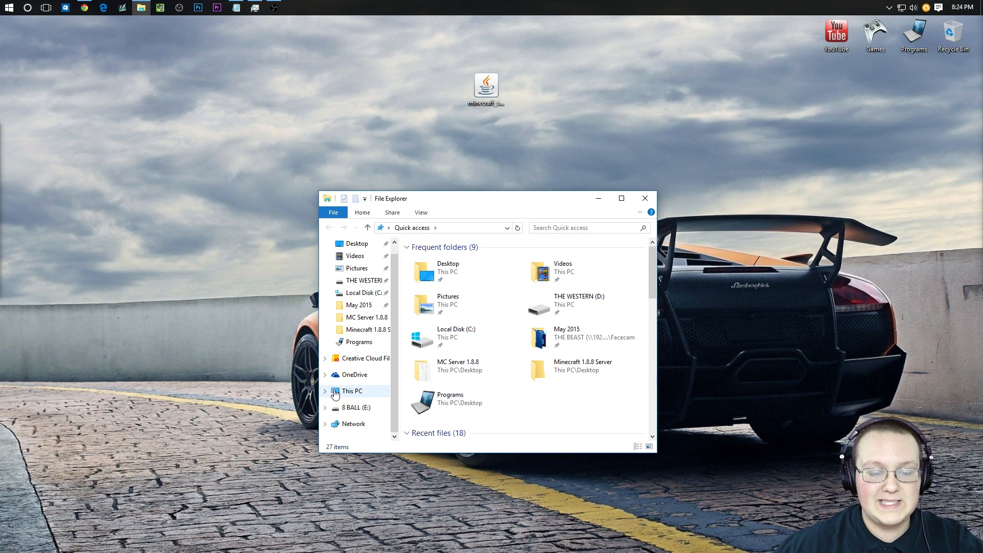
left_click(325, 392)
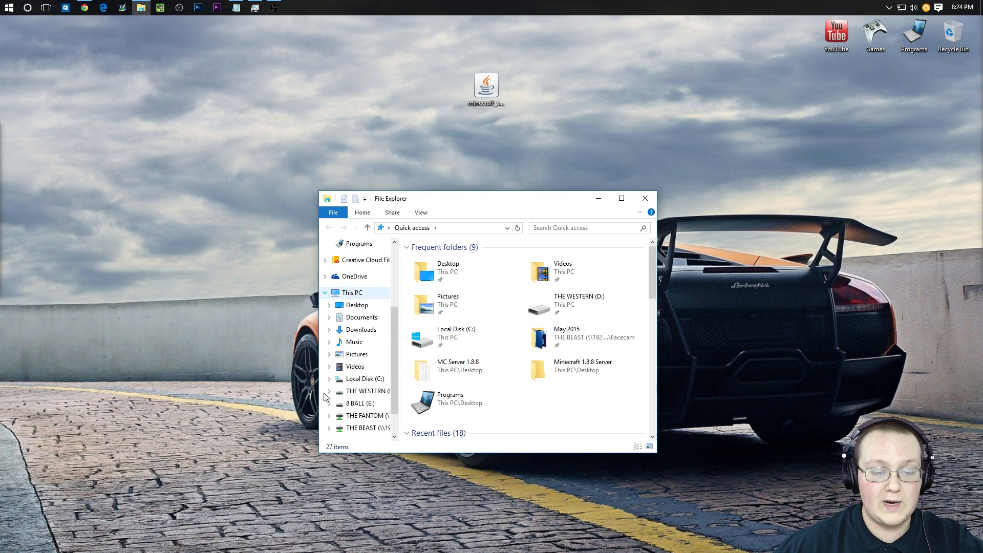
left_click(361, 329)
left_click_drag(485, 87, 463, 316)
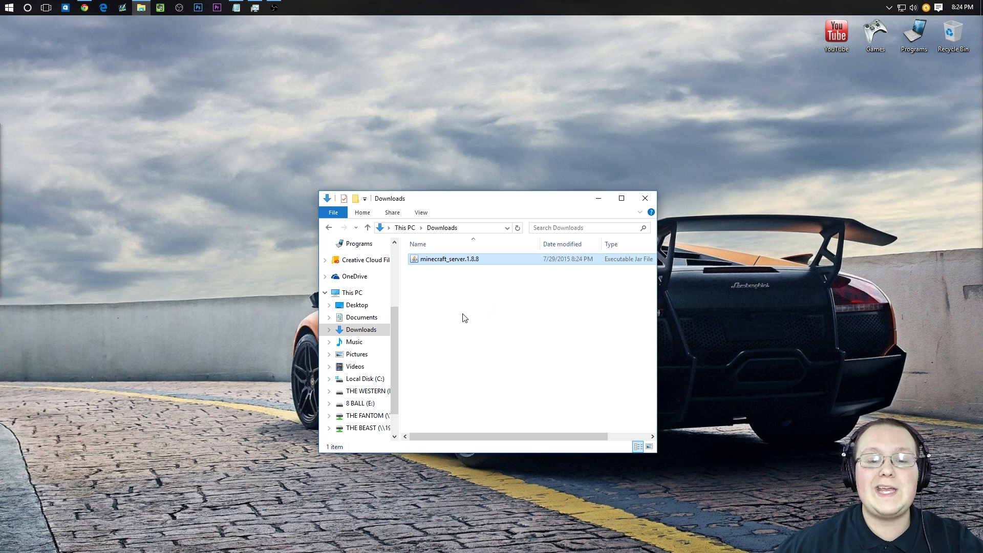
left_click_drag(425, 260, 464, 134)
left_click(645, 198)
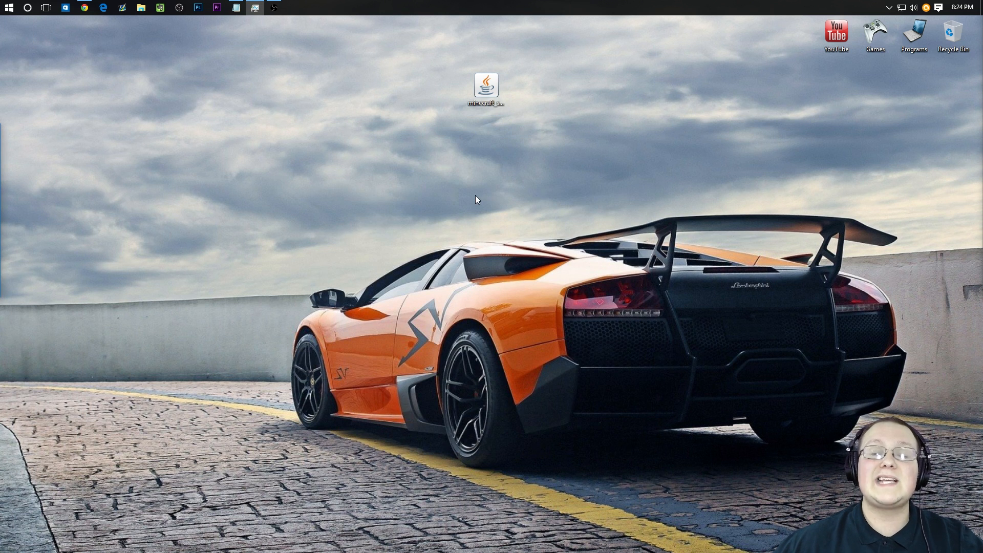
Step: Create a new desktop folder named MC Server 1.8.8
right_click(475, 195)
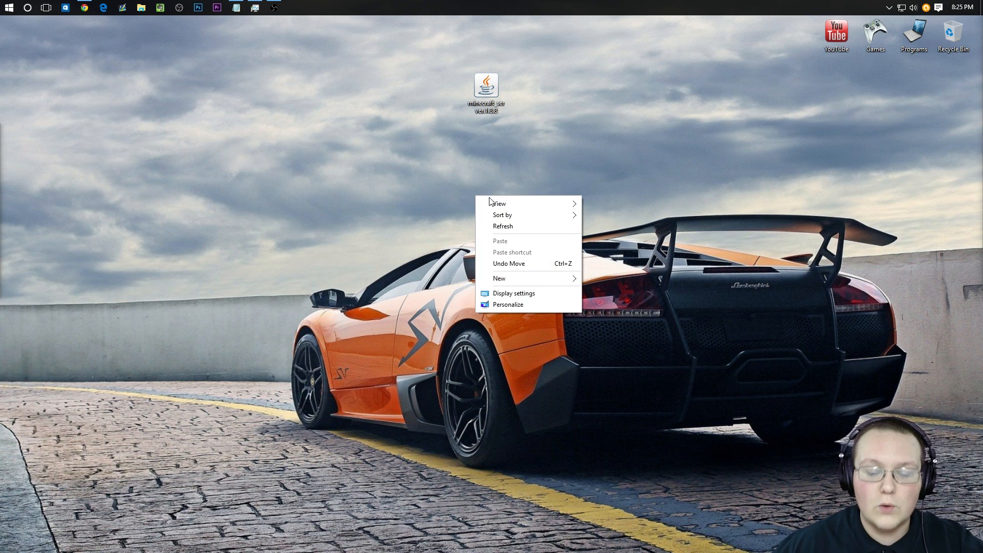
mouse_move(506, 279)
left_click(605, 279)
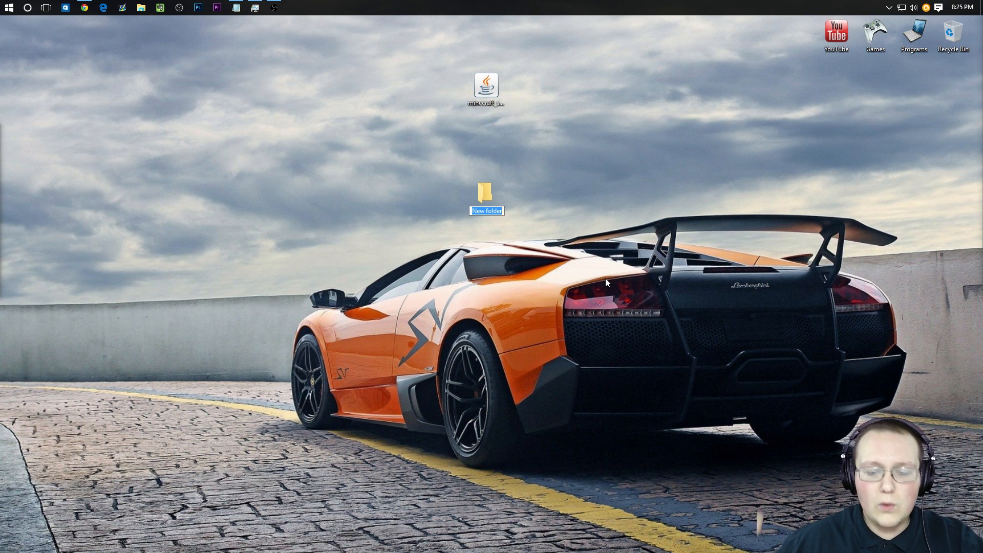
type("MC")
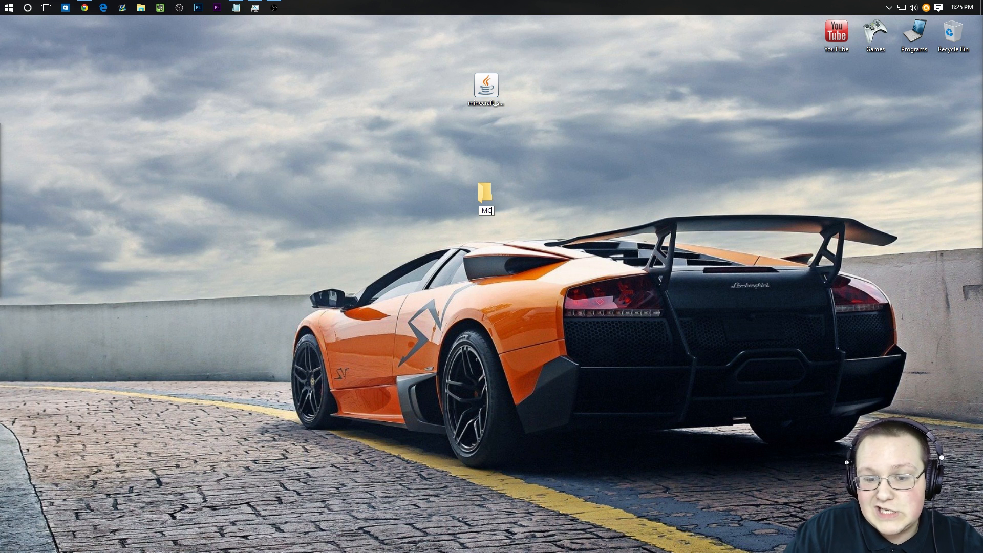
type(" Server 1.8")
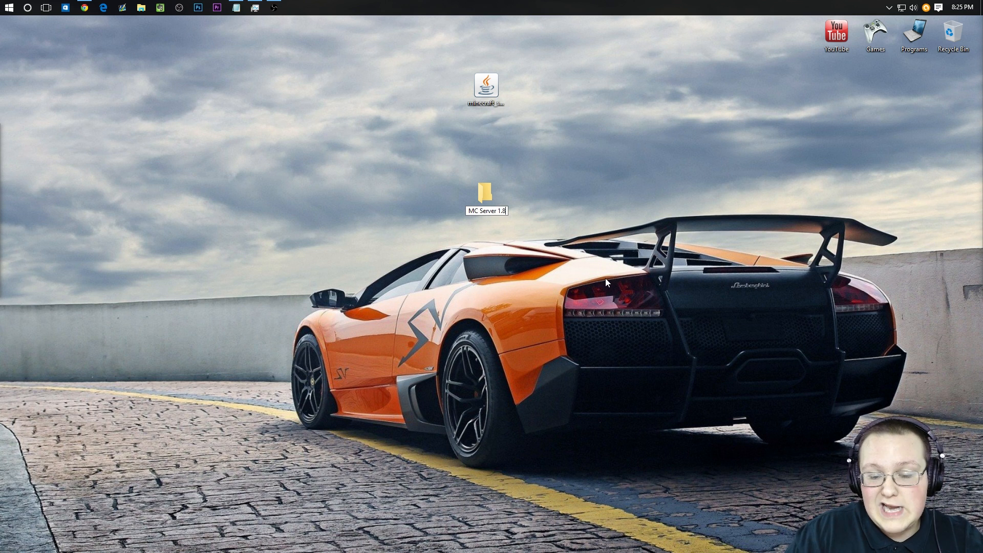
type(".8")
key("Return")
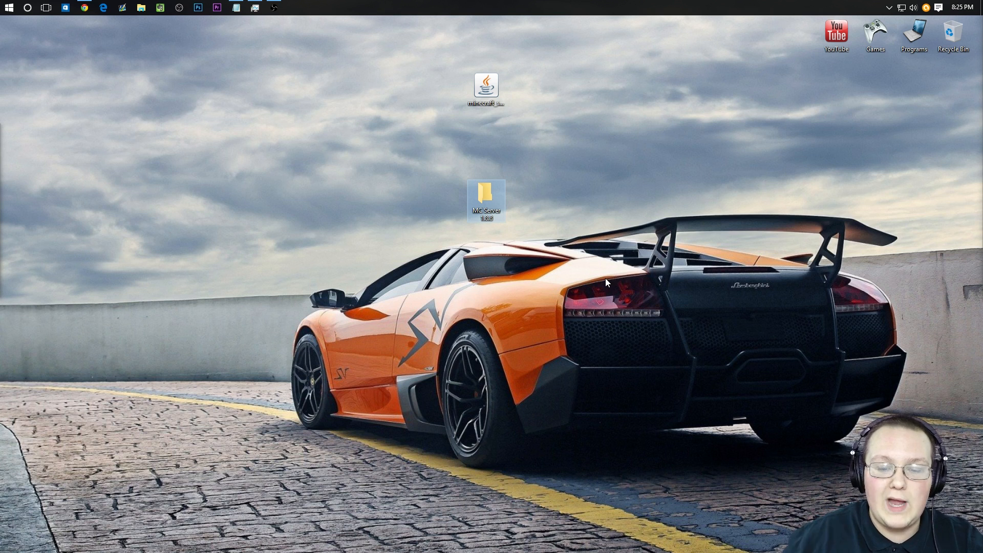
Step: Move the minecraft_server.1.8.8 file into the MC Server 1.8.8 folder and run it from there to generate the server files
left_click(476, 85)
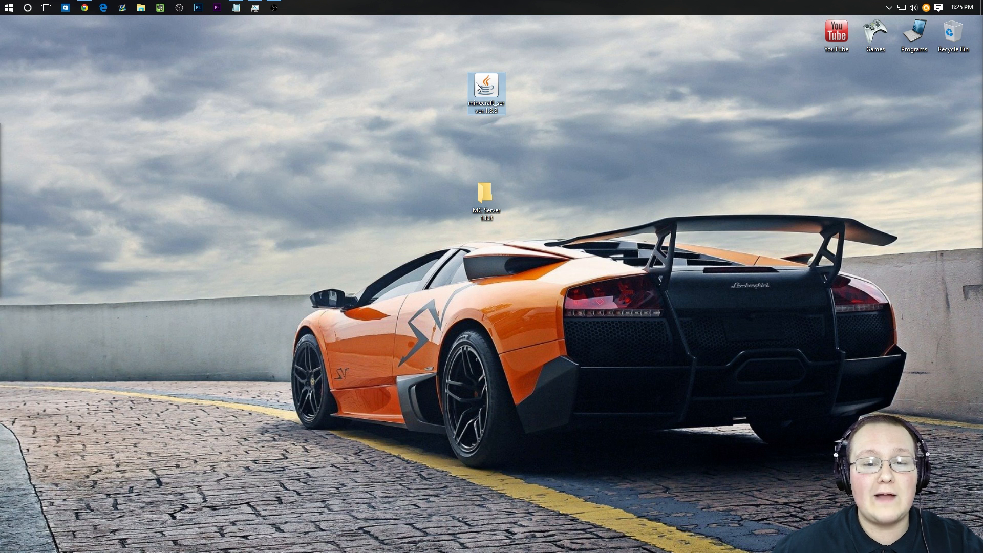
left_click_drag(484, 87, 476, 209)
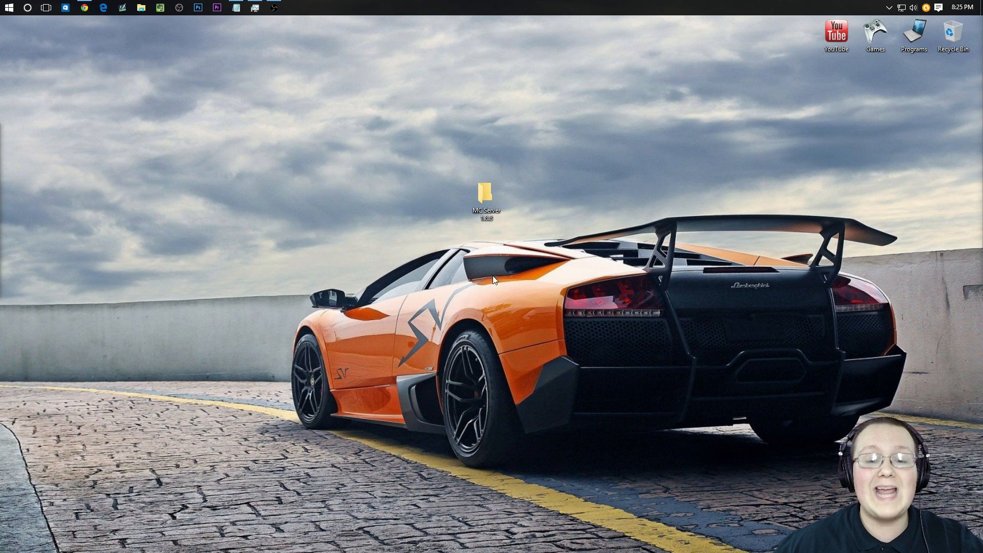
double_click(493, 219)
left_click(464, 259)
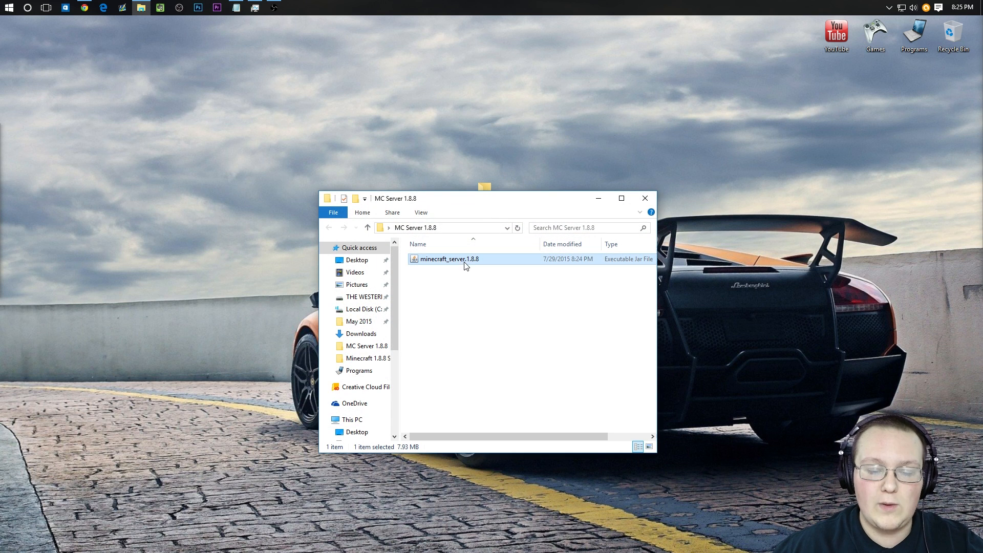
double_click(443, 263)
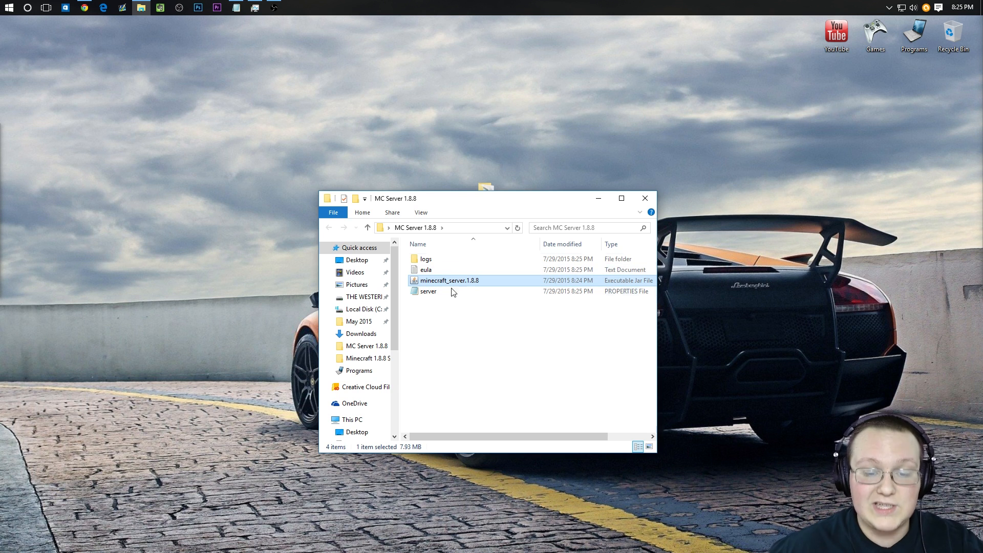
left_click(459, 334)
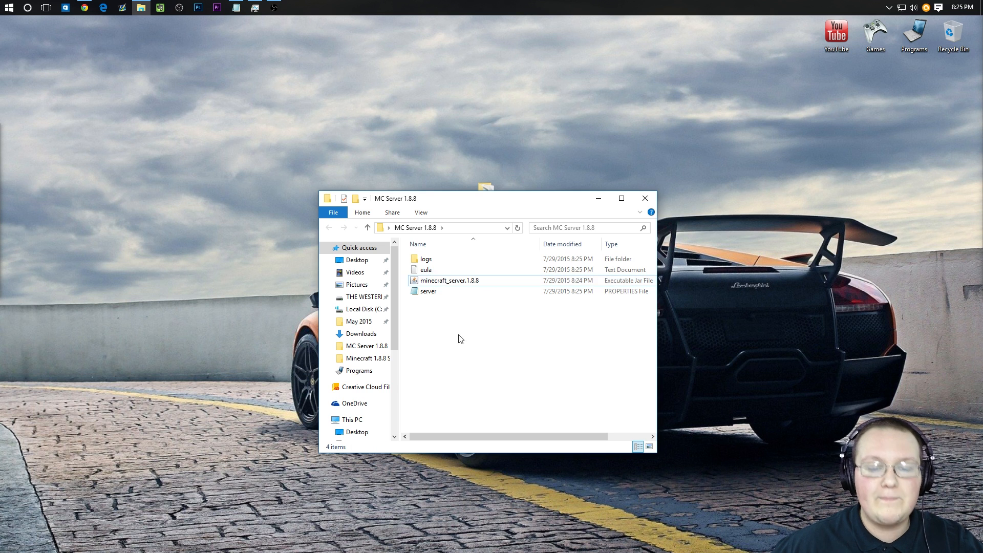
Step: Open the eula text file and highlight the Mojang EULA web address in it
left_click(440, 274)
double_click(441, 274)
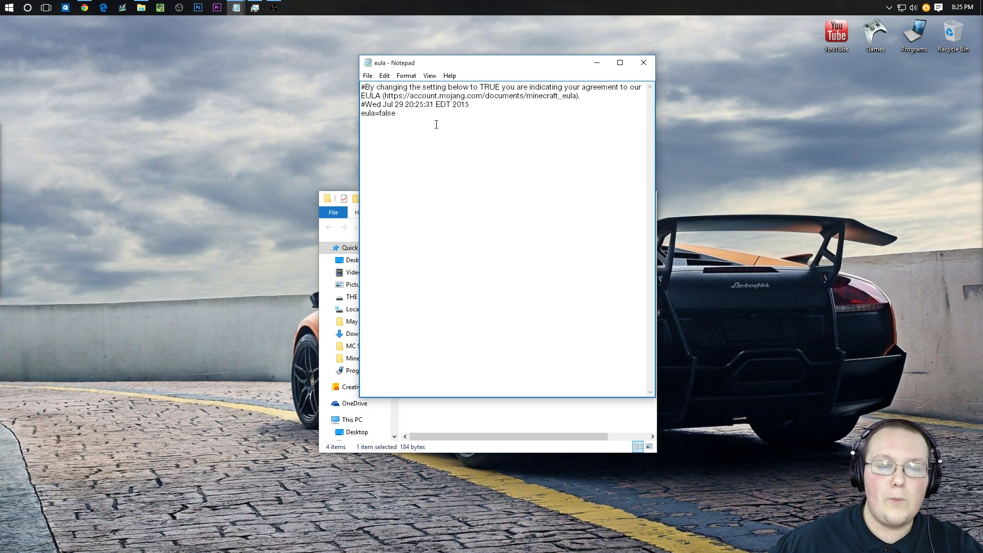
left_click_drag(576, 97, 388, 101)
left_click_drag(390, 96, 385, 96)
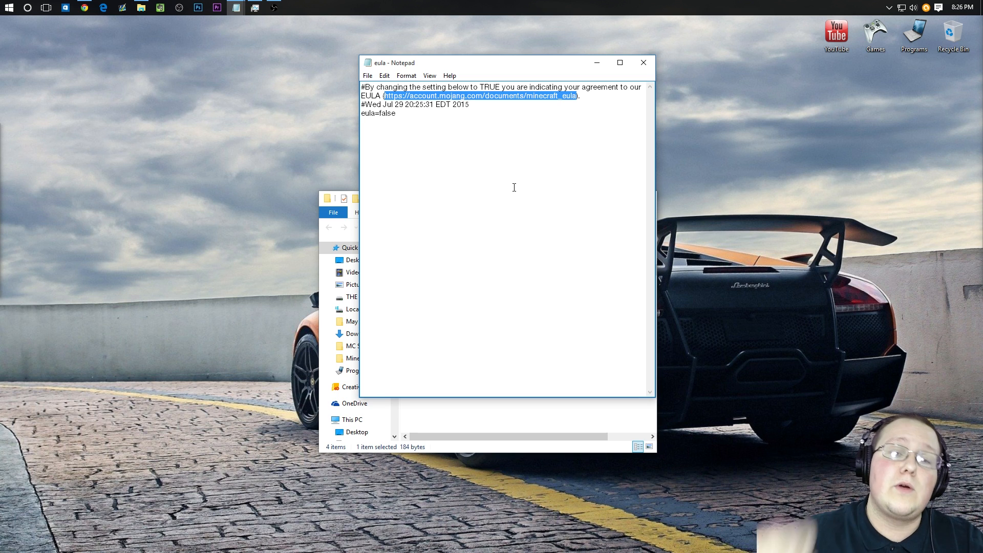
Step: Set the eula value to true on the last line of the text file
left_click(453, 115)
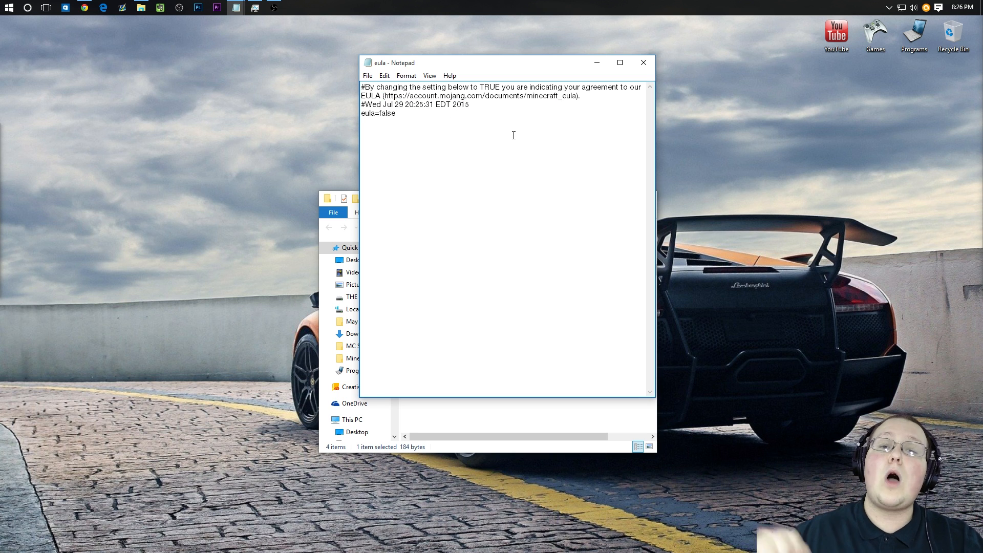
key("BackSpace")
key("BackSpace")
key("BackSpace")
key("BackSpace")
key("BackSpace")
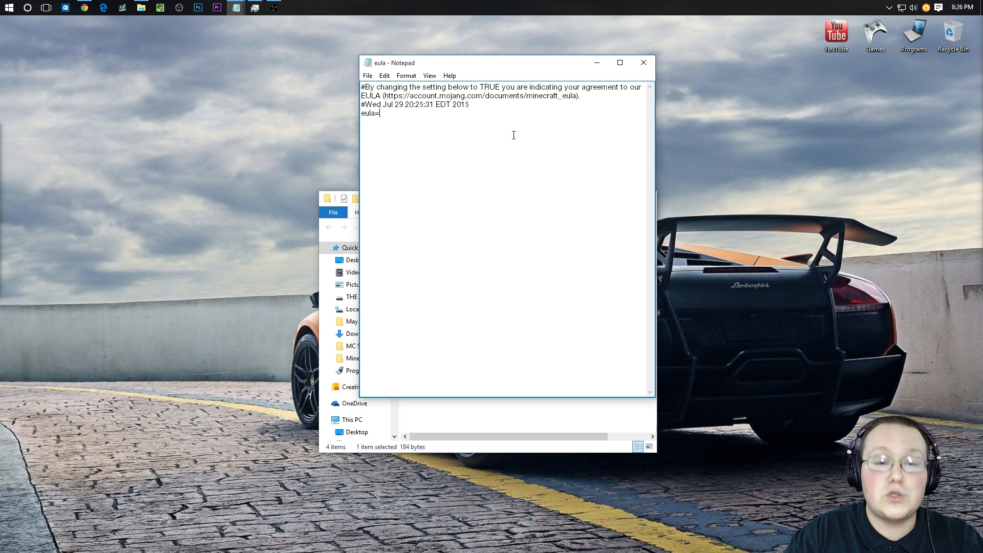
type("true")
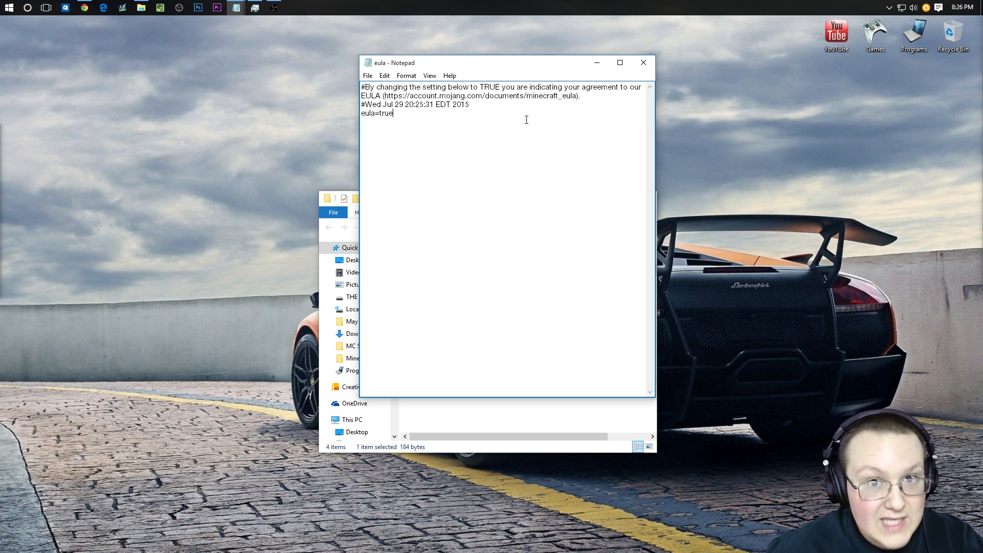
Step: Save the edited eula file and close Notepad
left_click(367, 75)
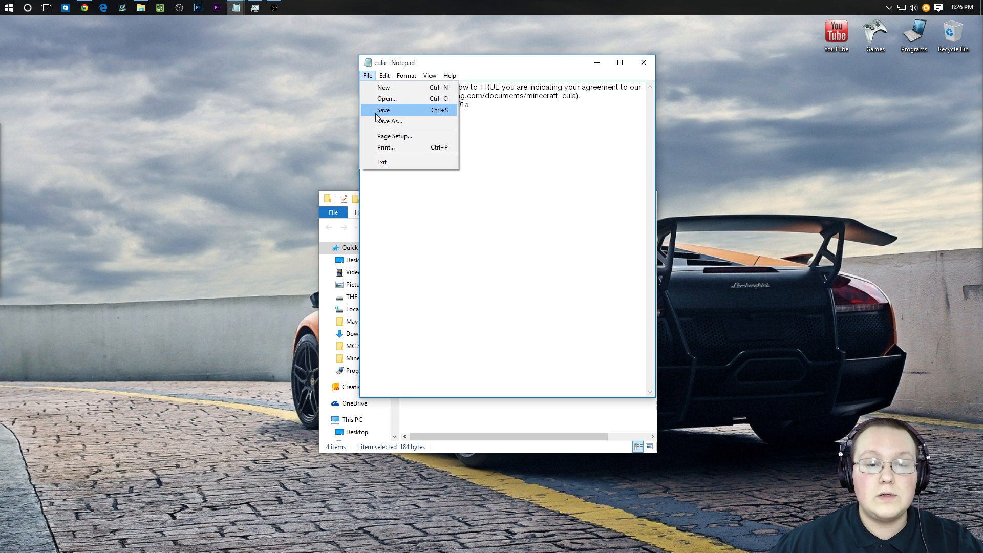
left_click(379, 112)
left_click(369, 75)
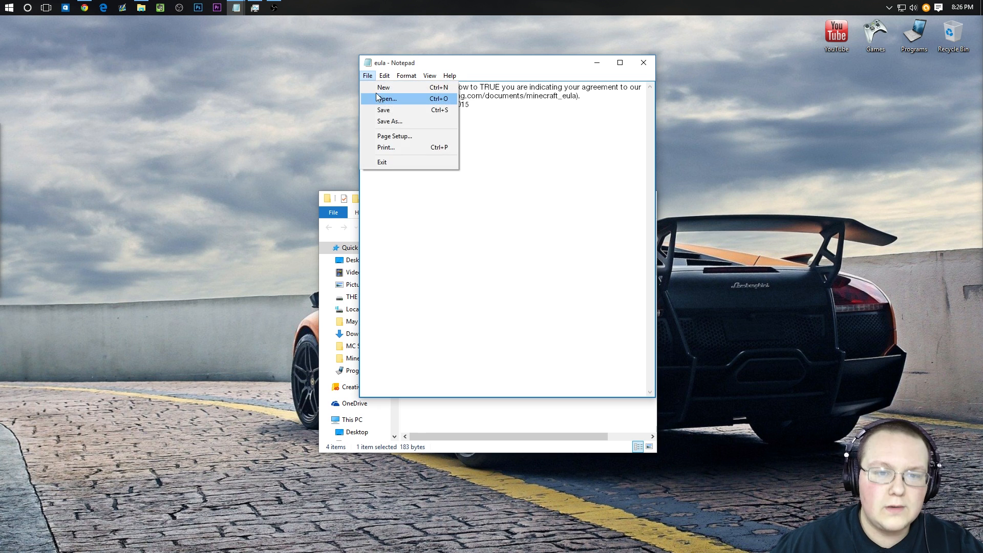
left_click(380, 111)
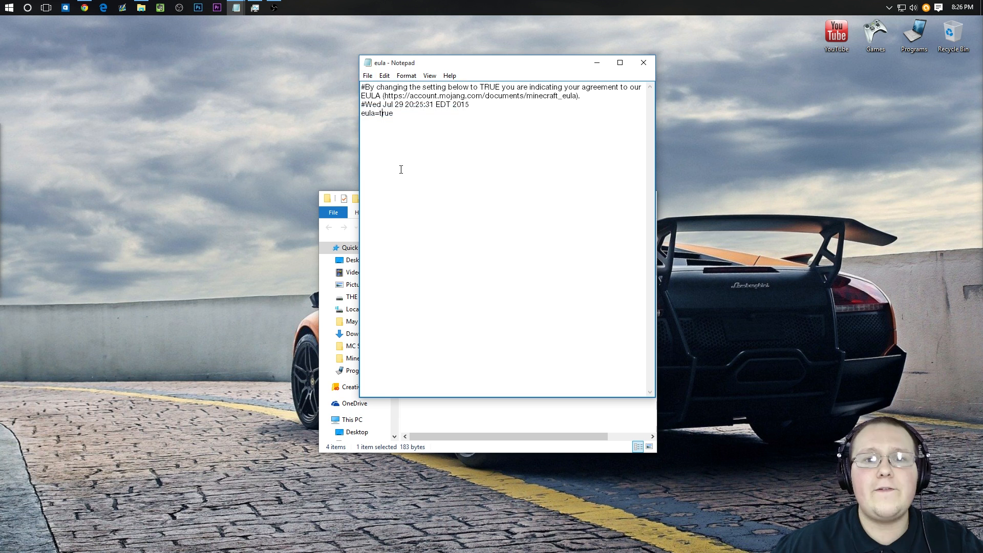
left_click(367, 75)
left_click(388, 109)
left_click_drag(394, 113, 380, 115)
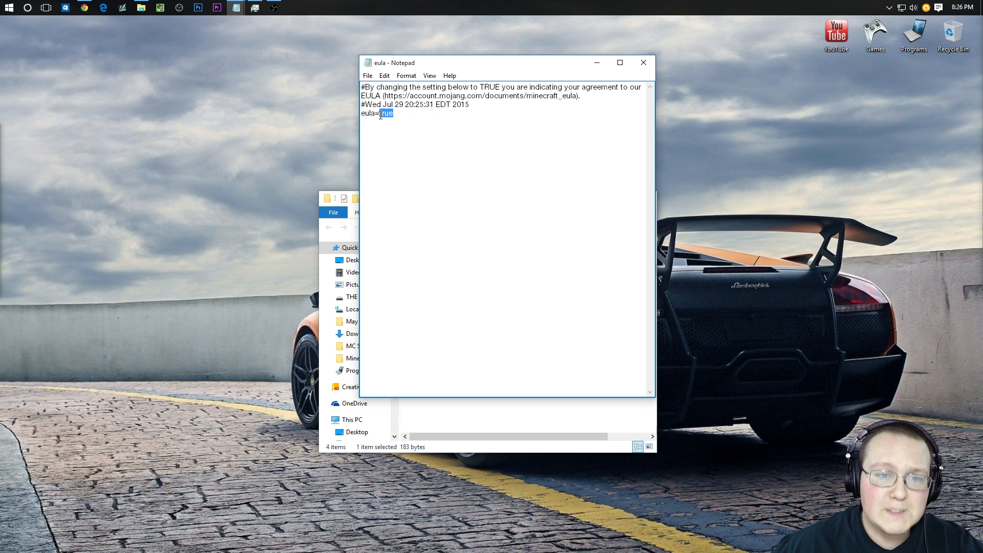
left_click(401, 126)
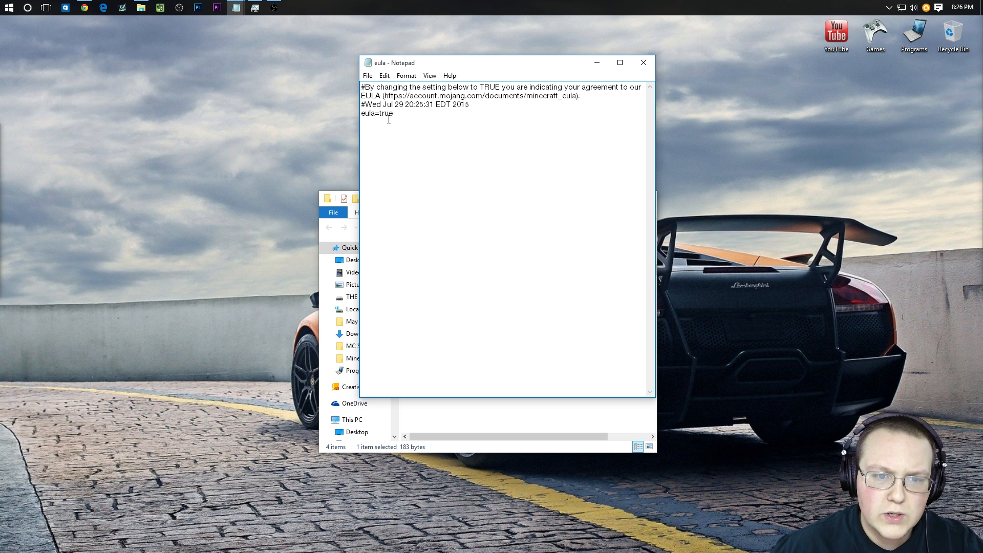
left_click(368, 75)
left_click(386, 107)
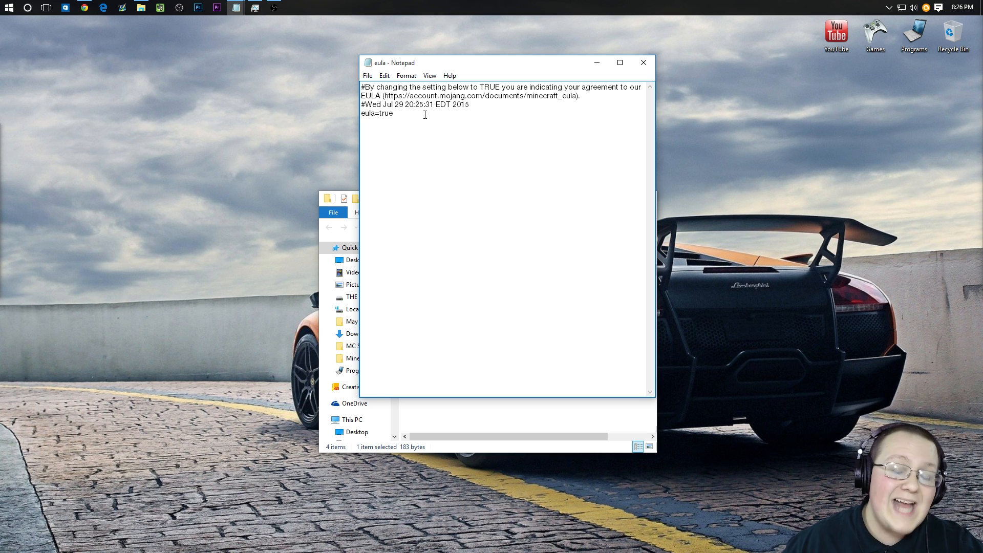
left_click(648, 67)
Step: Run minecraft_server.1.8.8 again, let it prepare the world, and shut the server down with the stop command
left_click(454, 281)
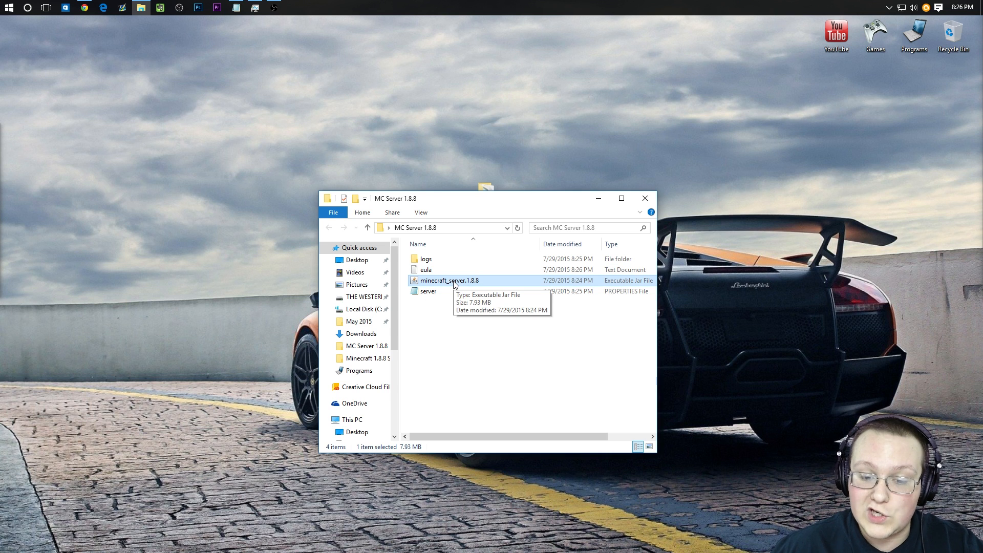
double_click(454, 282)
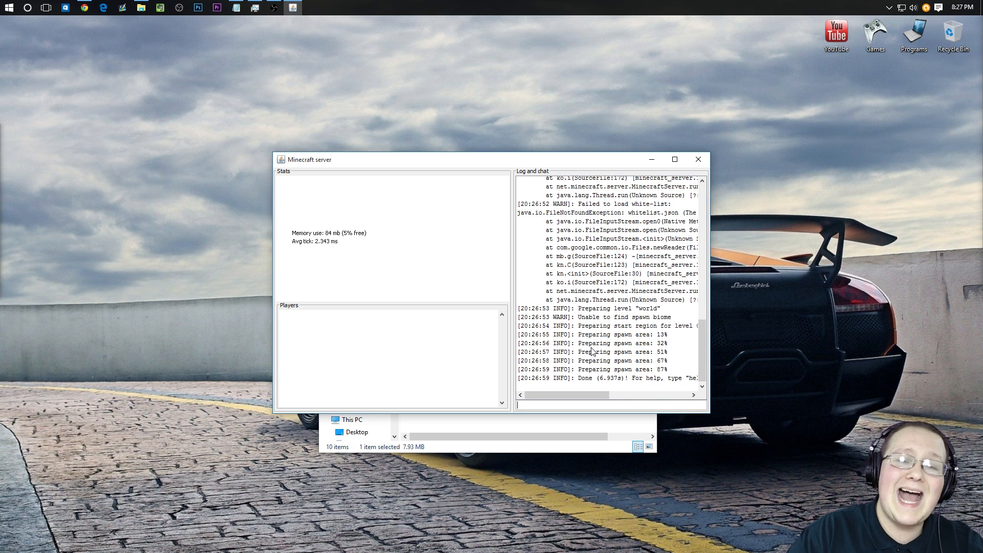
type("stop")
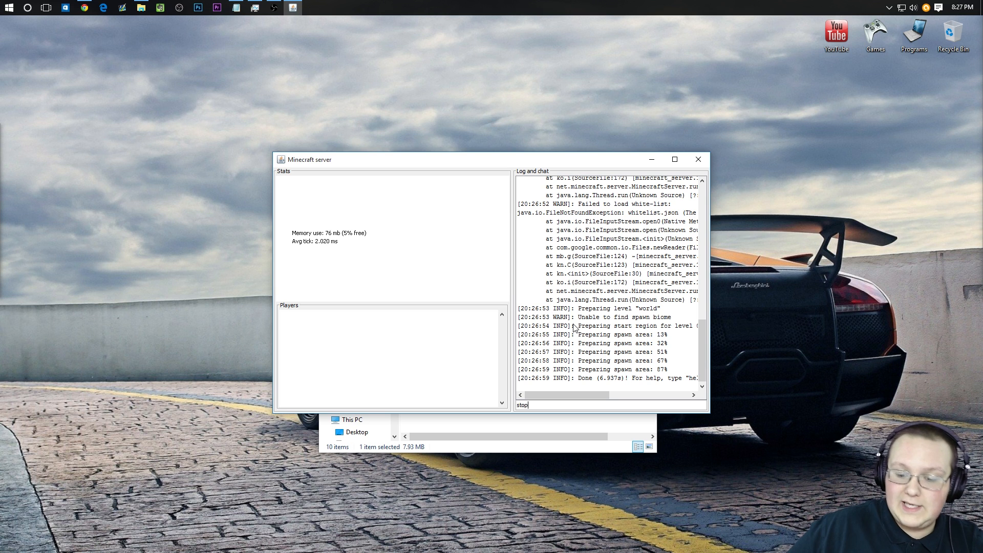
key("Return")
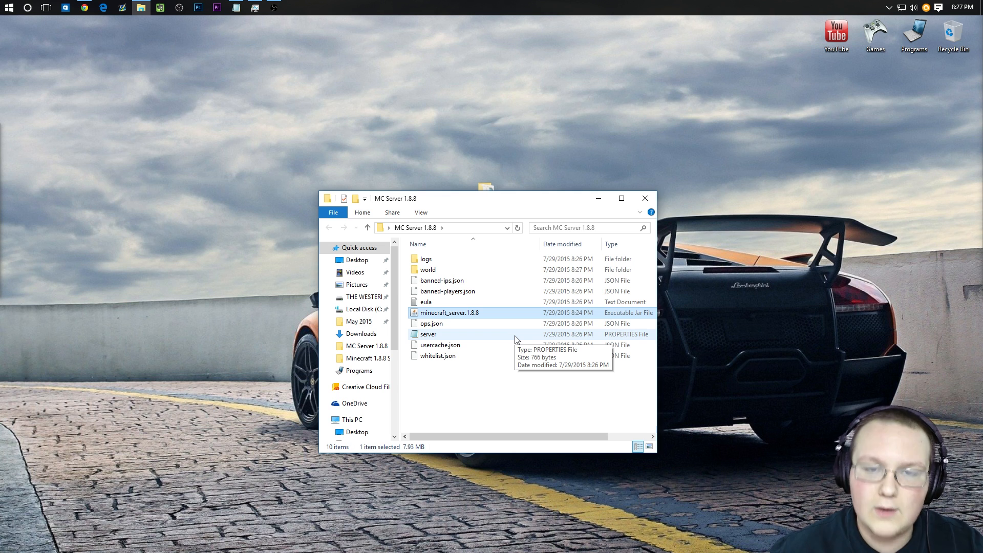
Step: Create a new text document in the MC Server 1.8.8 folder, keeping its default name, and open it
right_click(438, 376)
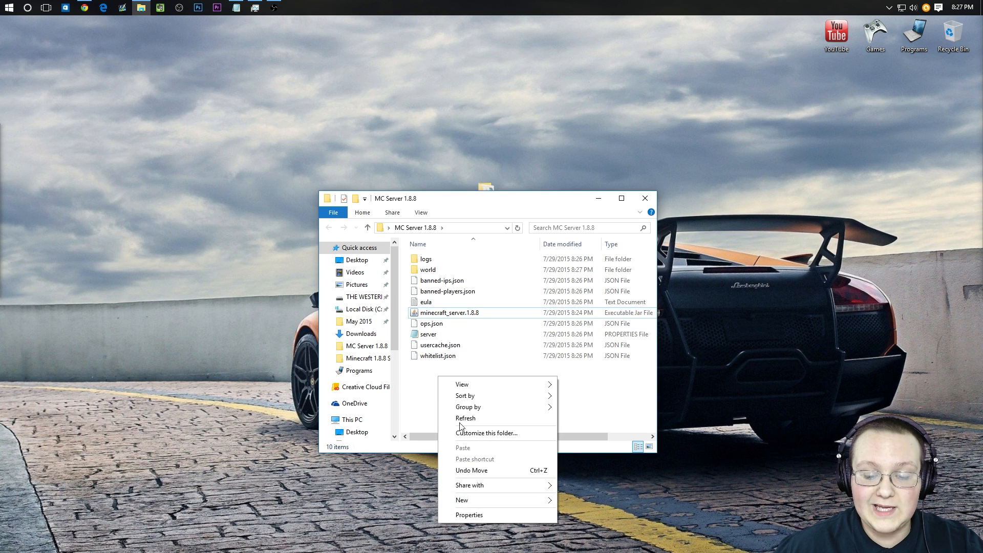
mouse_move(464, 500)
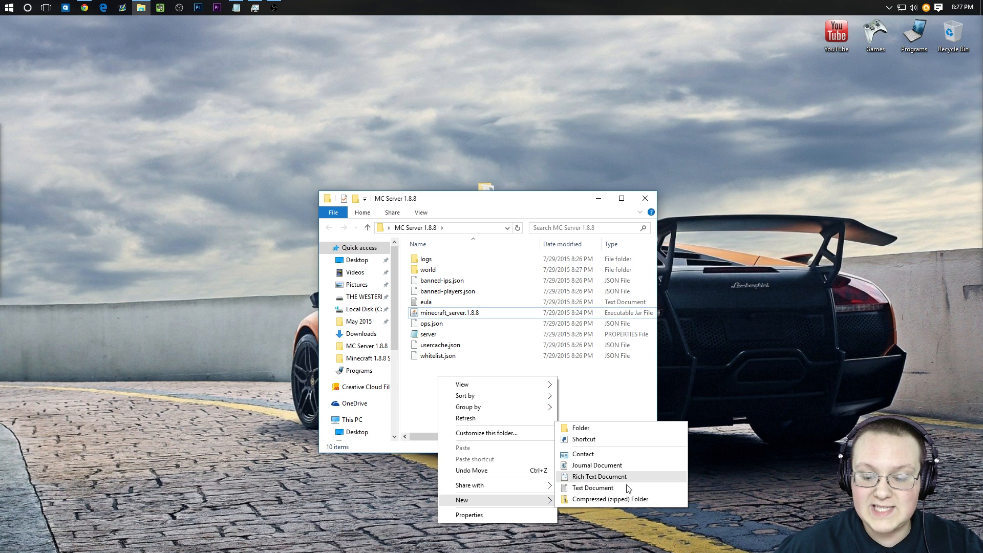
left_click(599, 489)
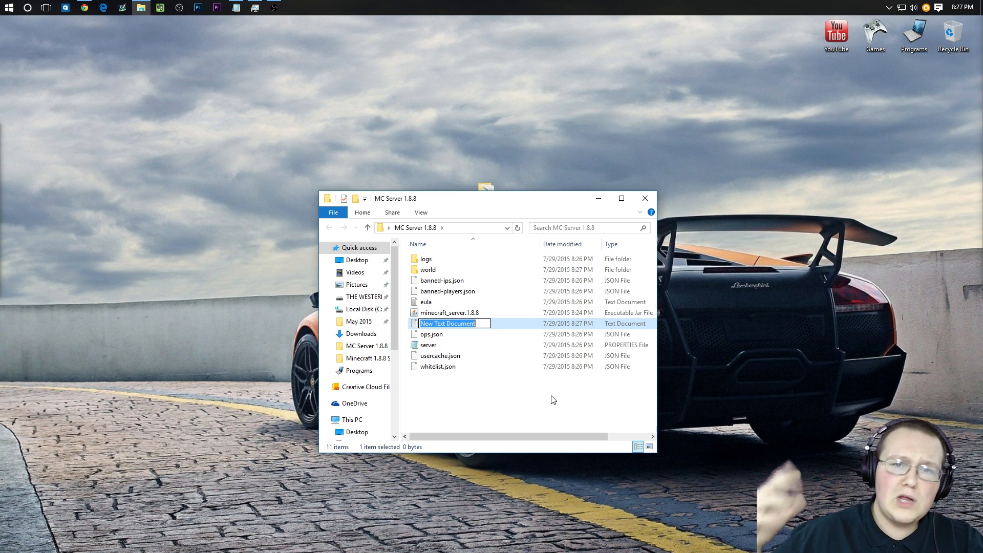
left_click(570, 394)
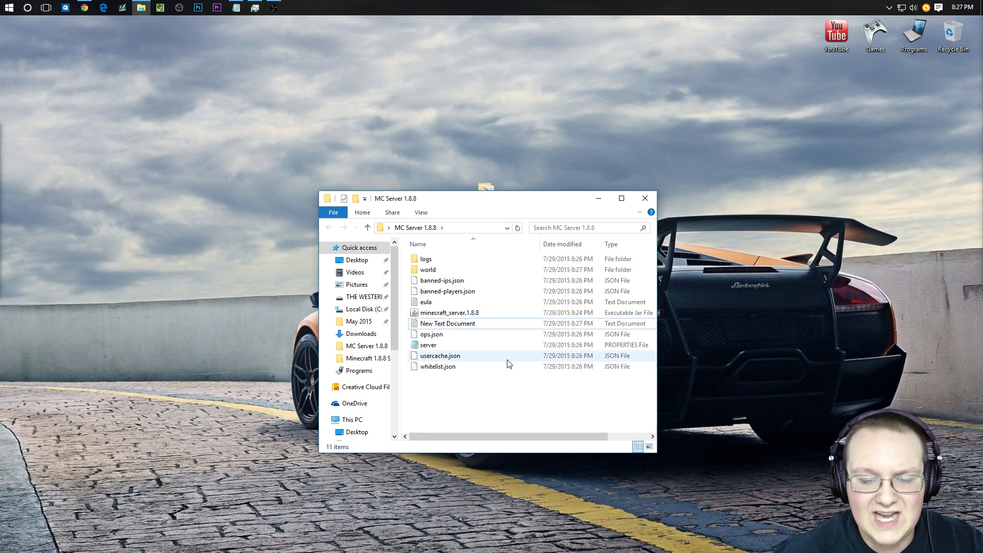
double_click(463, 324)
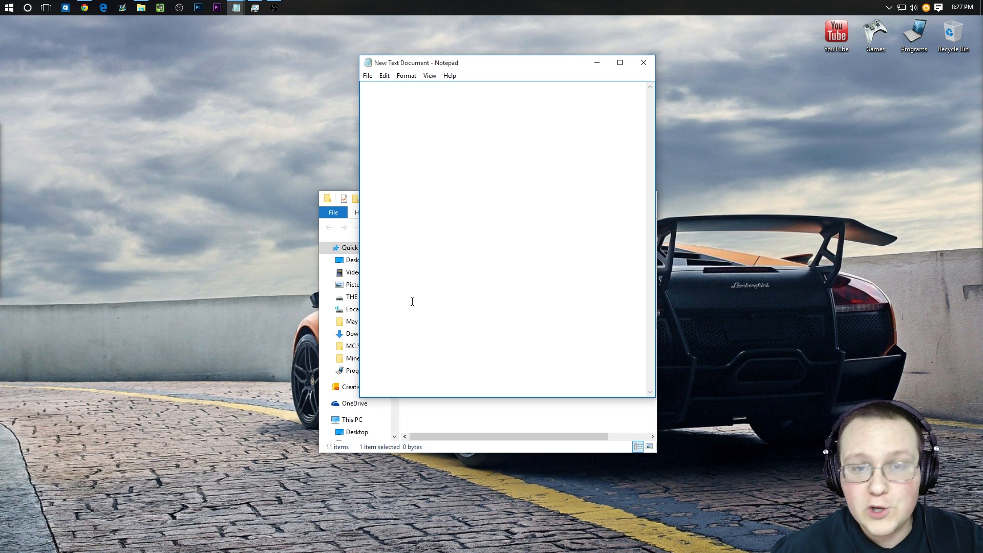
Step: Bring the notes with the Bat Server Commands beside the blank document and highlight all the command blocks in them
left_click_drag(982, 154, 691, 91)
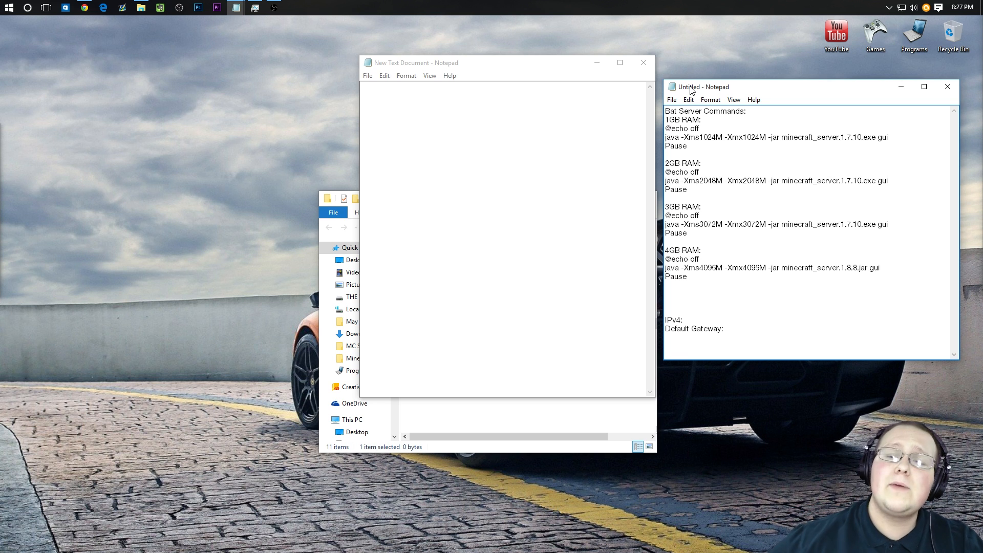
key("ctrl+shift+Home")
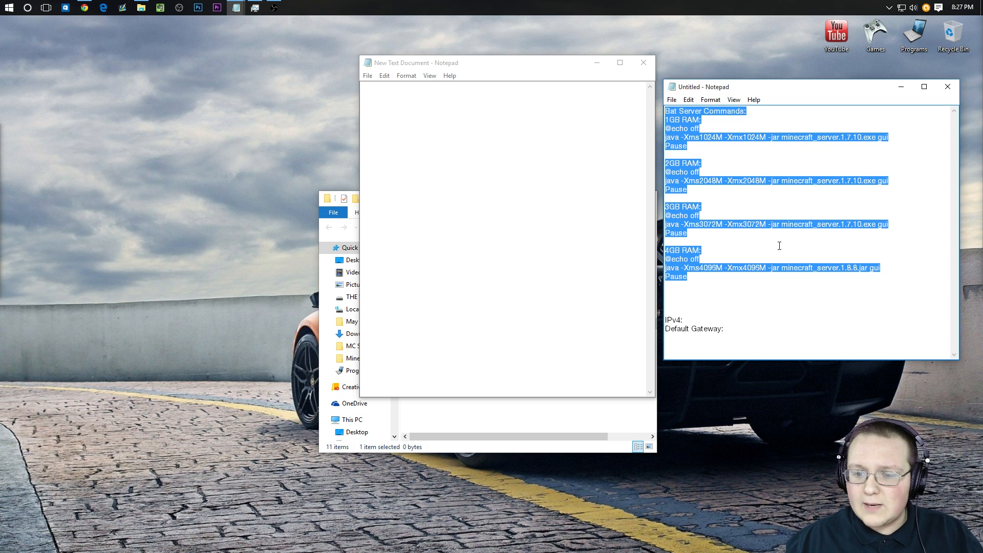
left_click(460, 198)
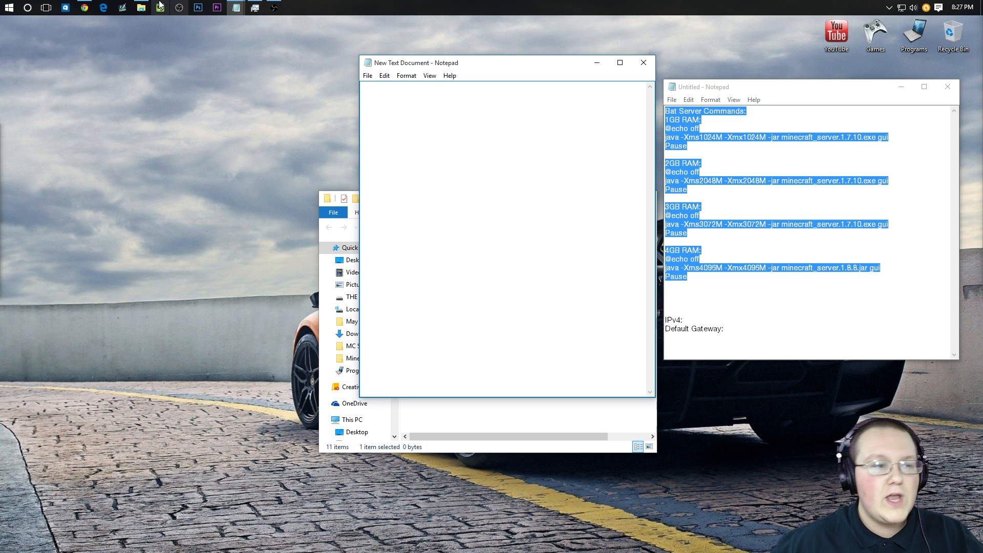
Step: Find This PC through a search for pc and open its system properties to check the installed memory
left_click(5, 10)
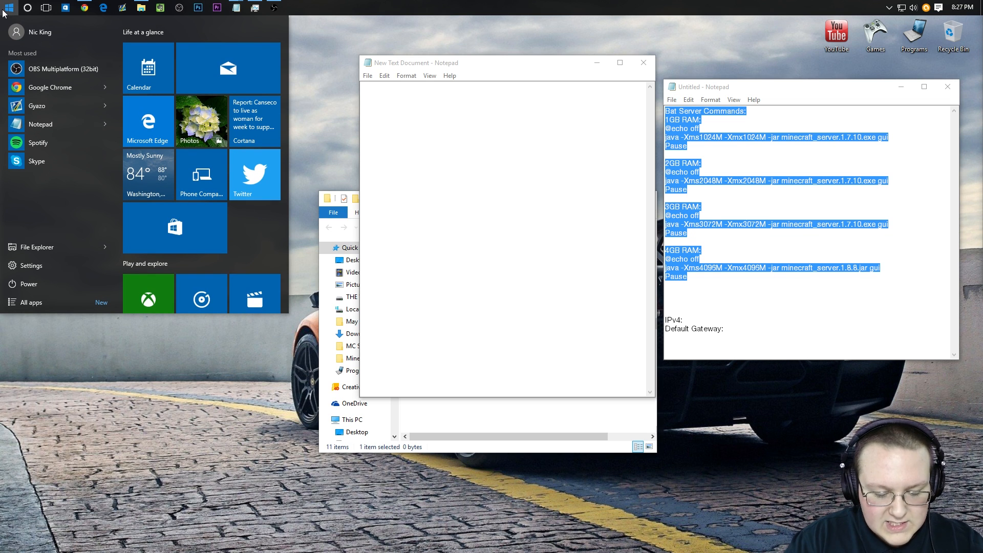
type("pc")
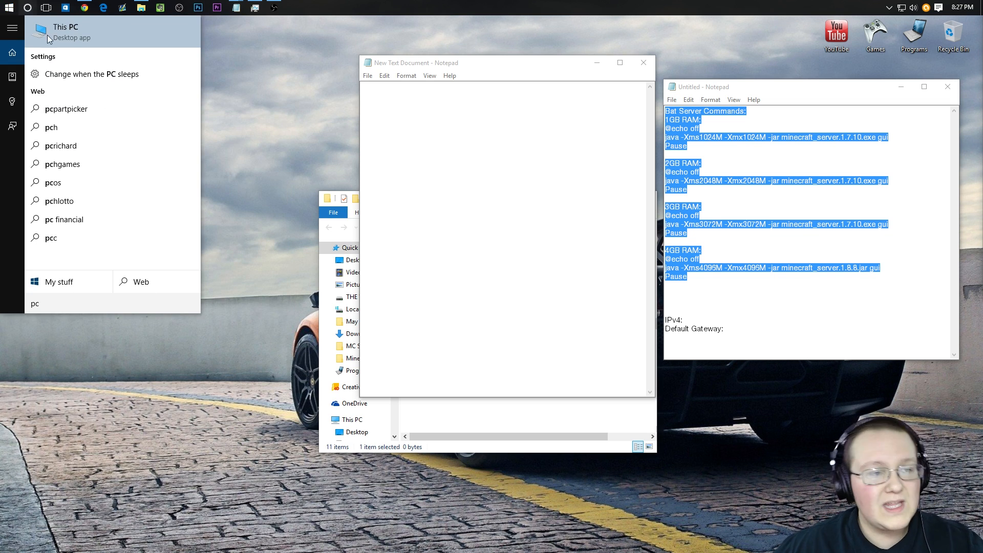
left_click(70, 29)
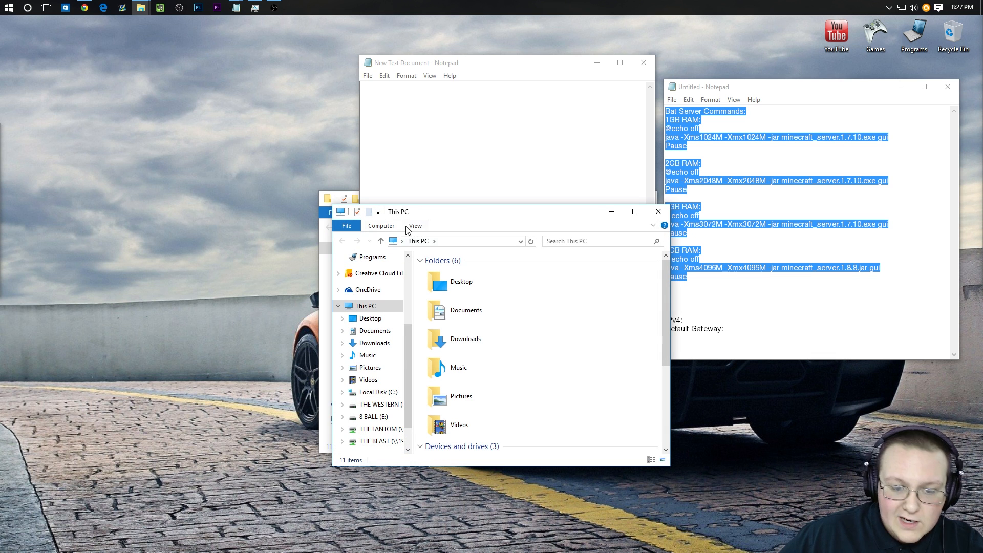
left_click(382, 225)
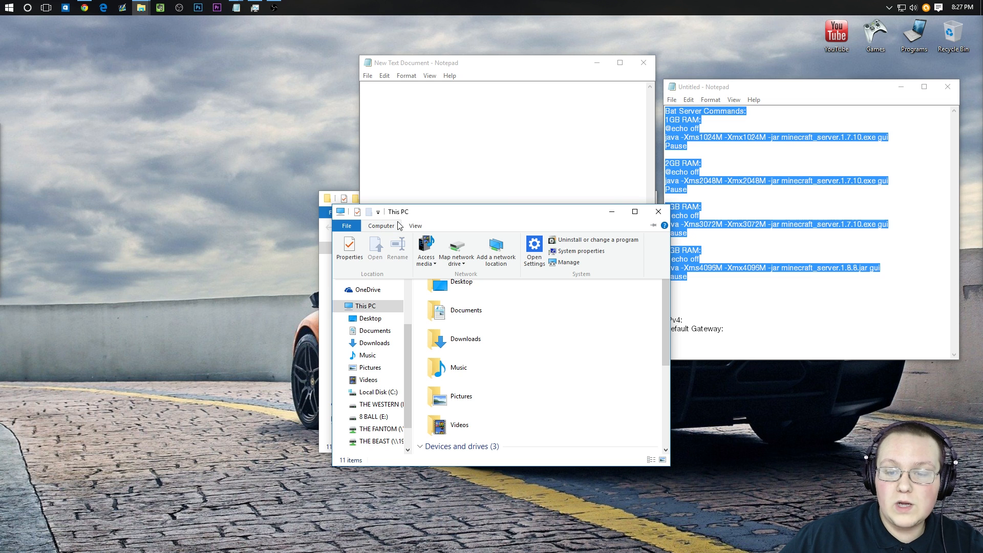
left_click(569, 251)
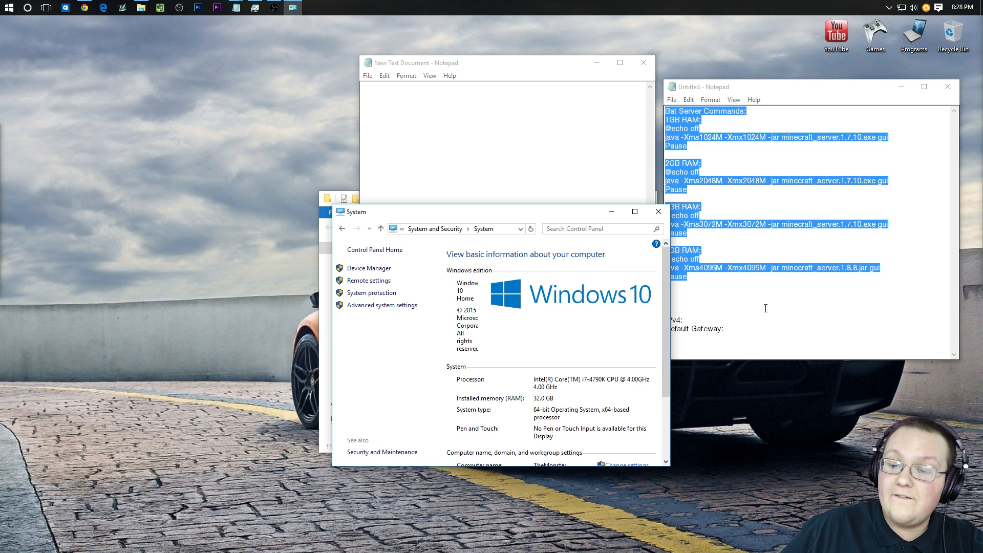
Step: Examine the 1GB, 2GB, 3GB and 4GB RAM command blocks in the notes to compare the memory options
left_click(696, 286)
key("Down")
key("Down")
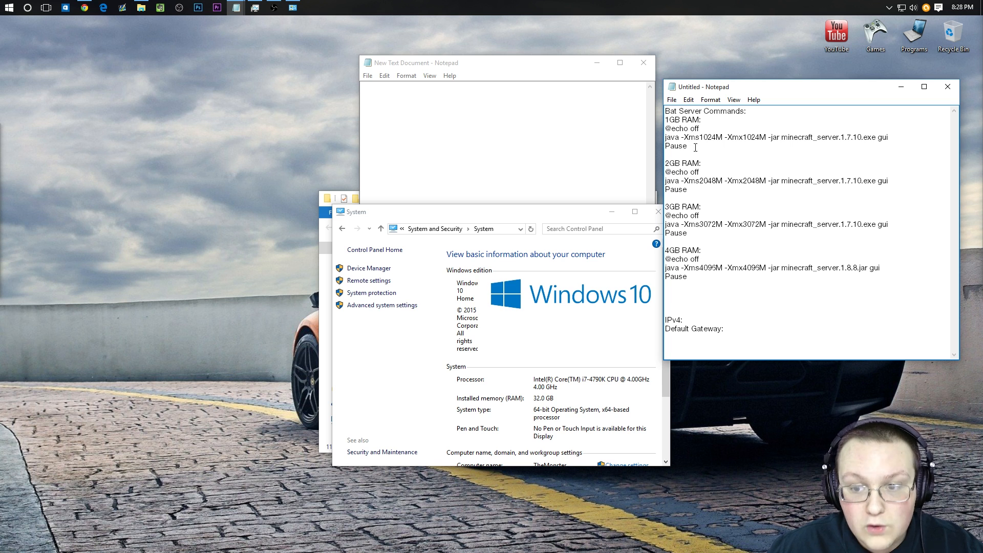
left_click_drag(695, 147, 659, 123)
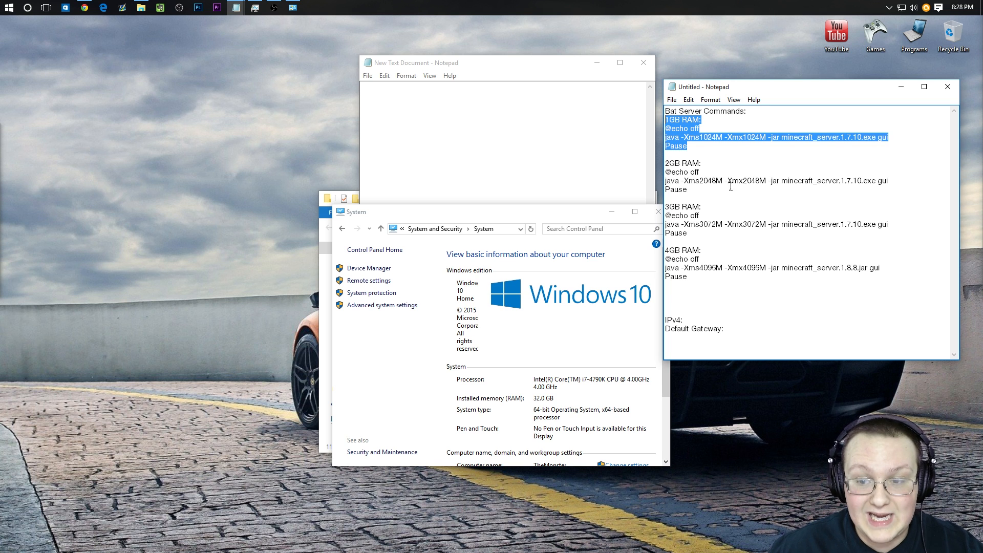
left_click_drag(731, 167, 731, 173)
left_click_drag(734, 207, 664, 173)
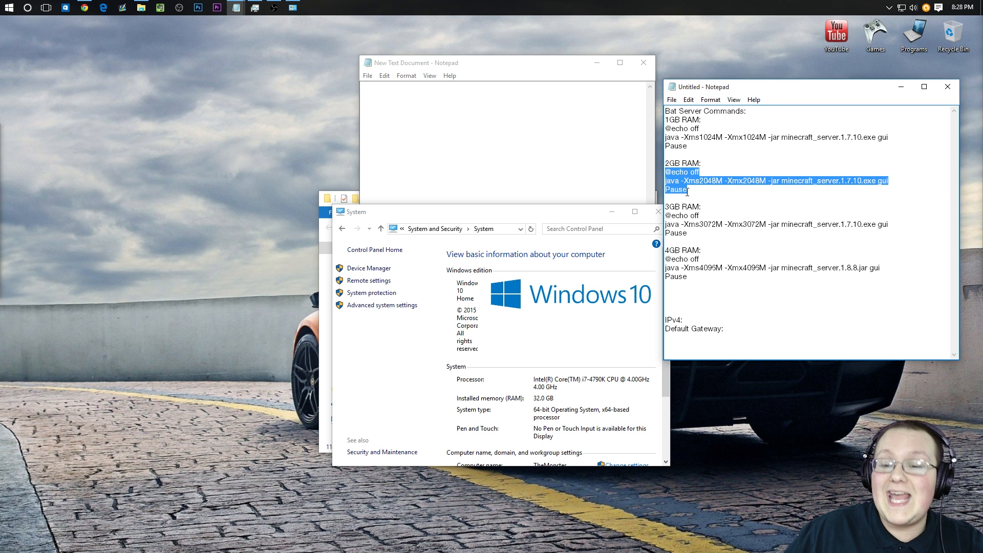
left_click(692, 229)
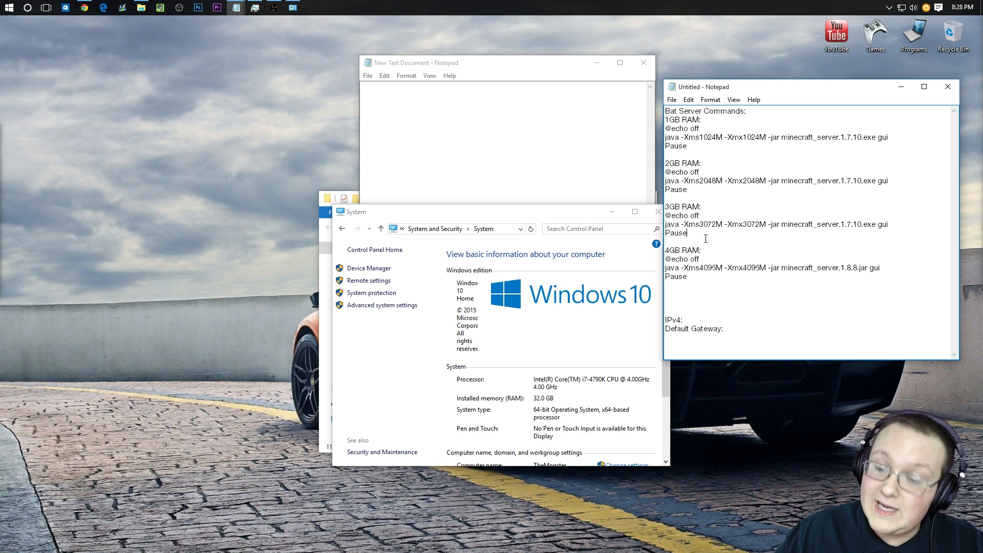
left_click_drag(688, 276, 664, 258)
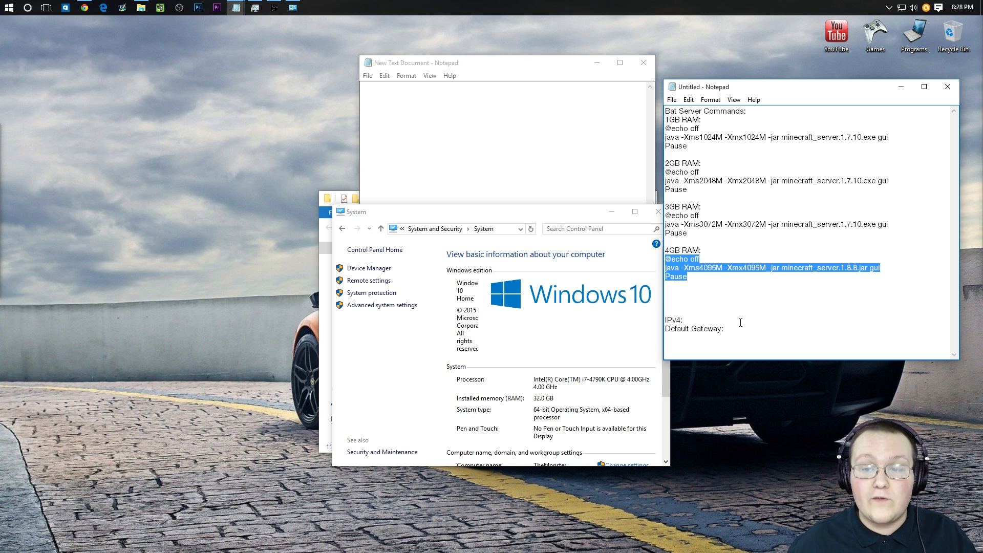
left_click_drag(687, 190, 665, 163)
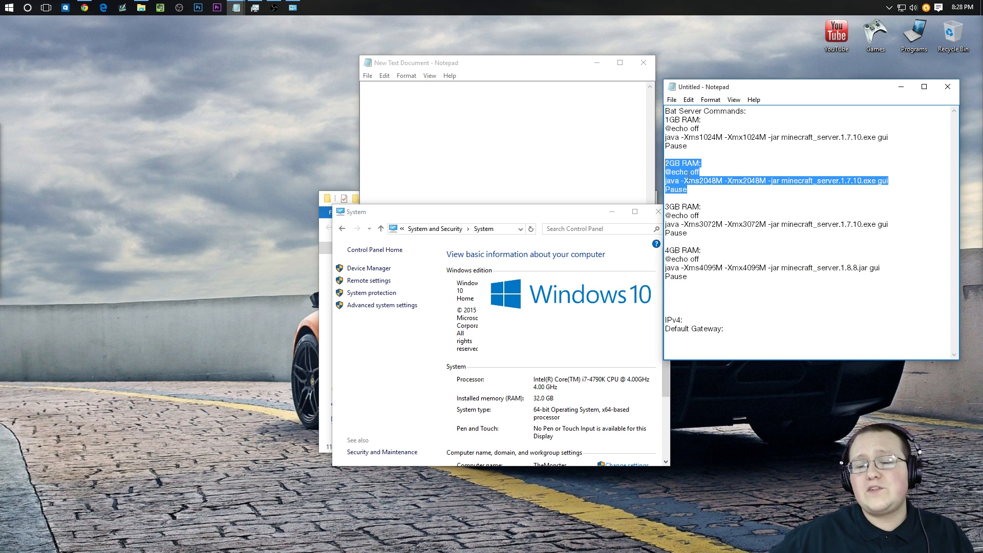
left_click(724, 199)
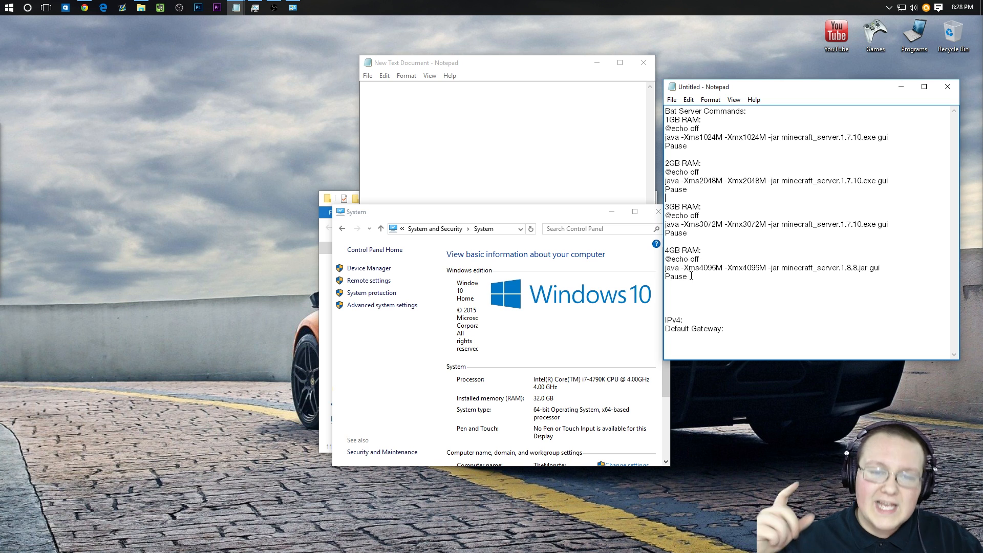
Step: Copy the three command lines under 4GB RAM from the notes into the blank New Text Document
left_click_drag(691, 276, 666, 259)
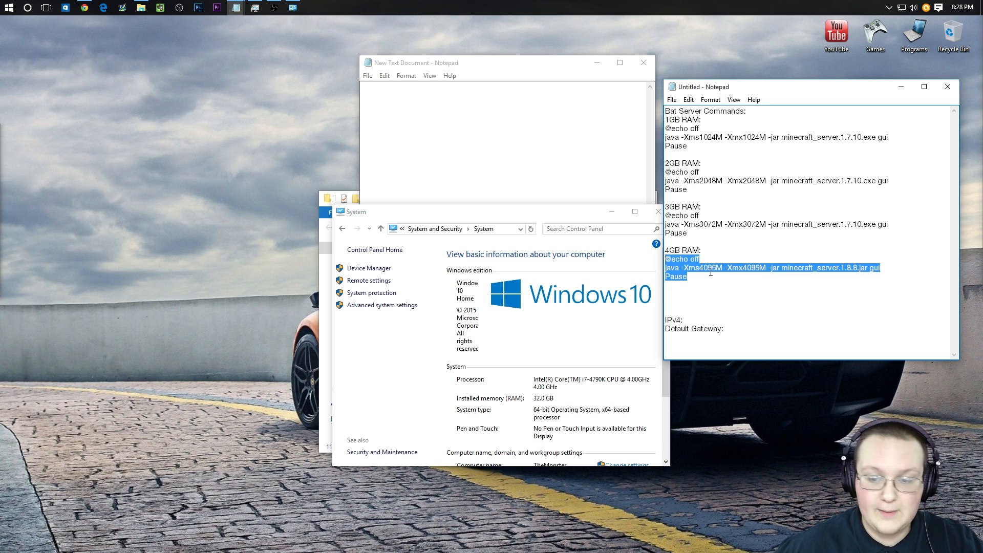
right_click(679, 261)
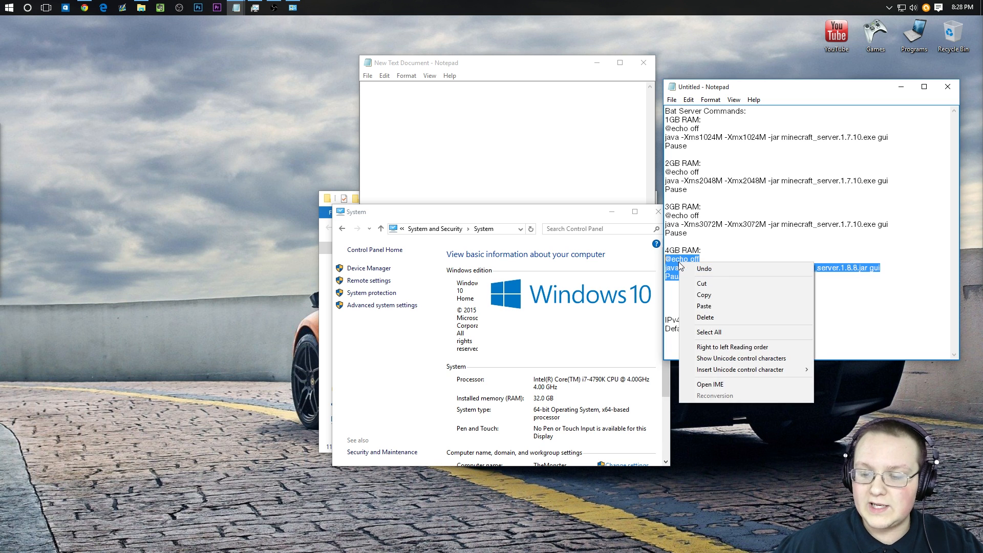
left_click(692, 295)
left_click(552, 160)
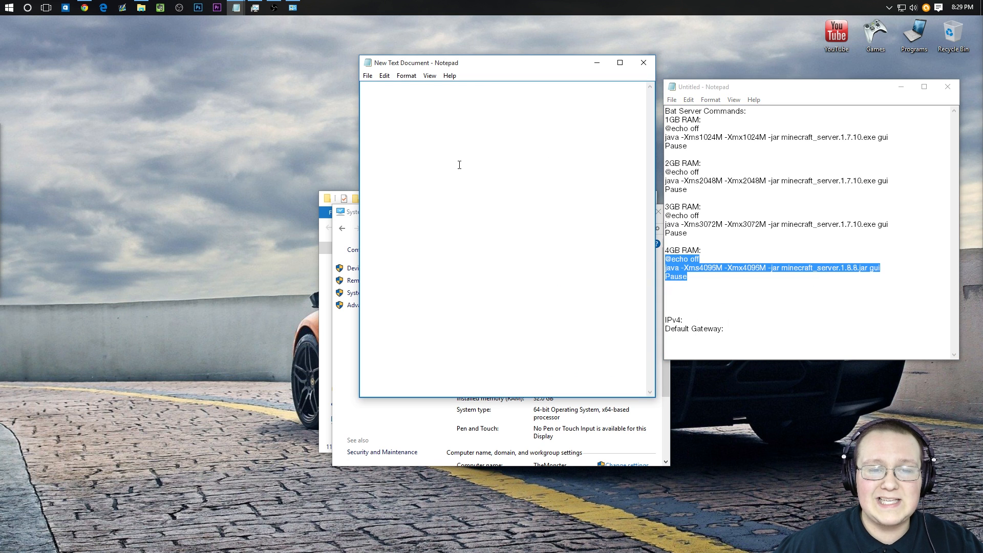
key("ctrl+v")
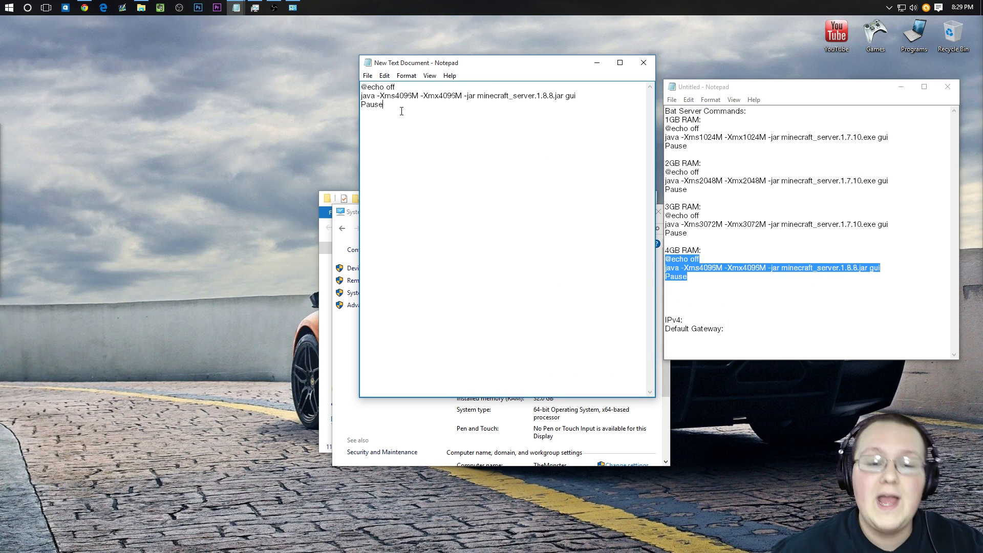
Step: Prepare to save the document under a new name, with All Files as the type and startserver.bat as the file name
left_click(368, 76)
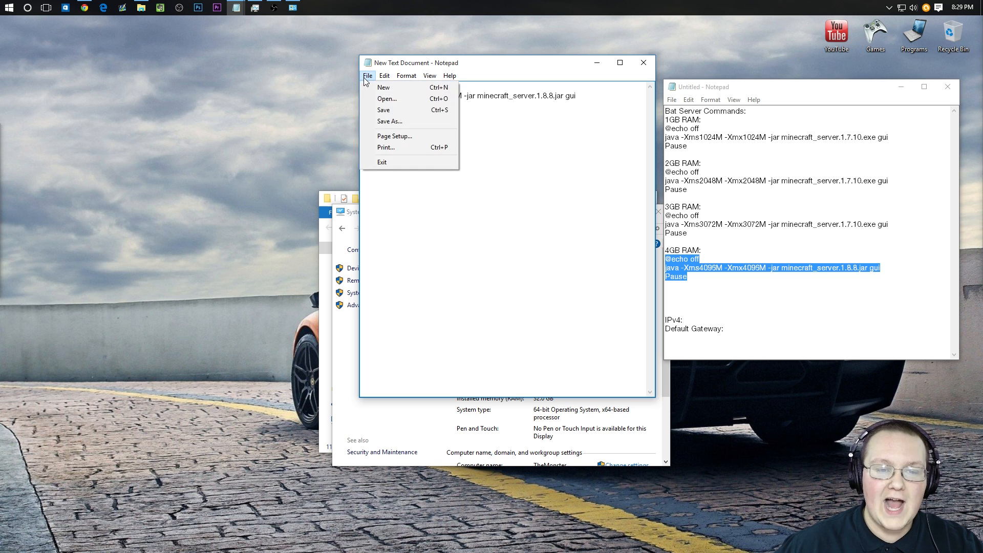
left_click(392, 121)
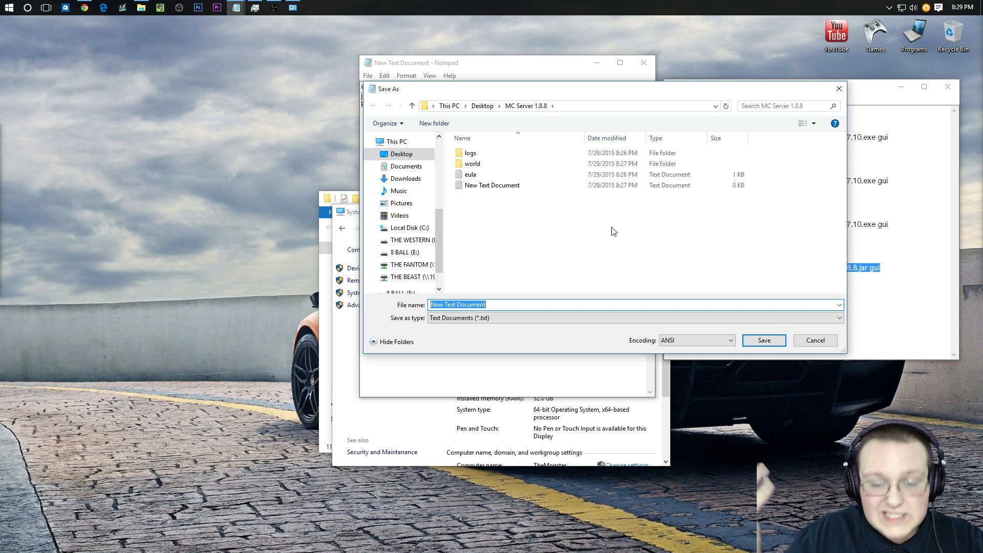
left_click(494, 318)
left_click(475, 335)
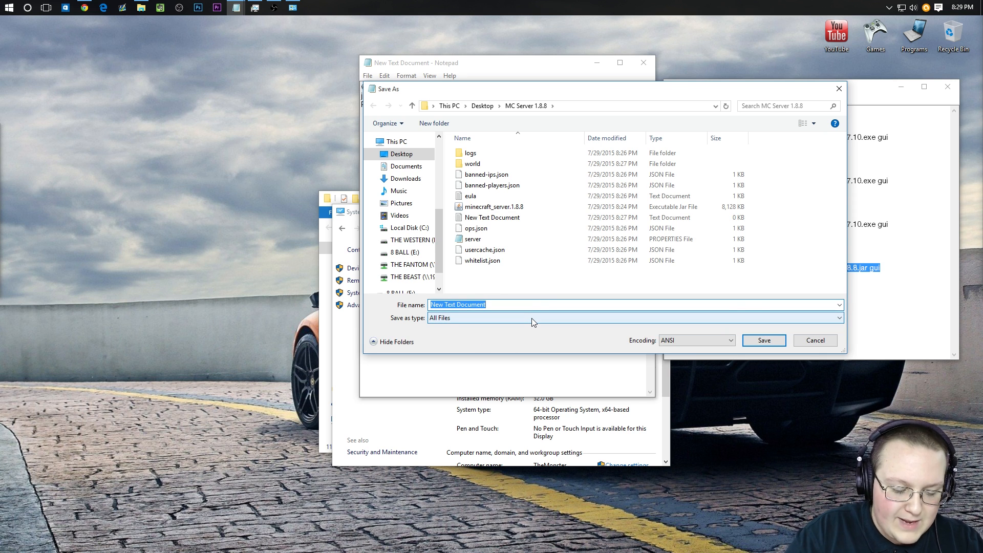
type("st")
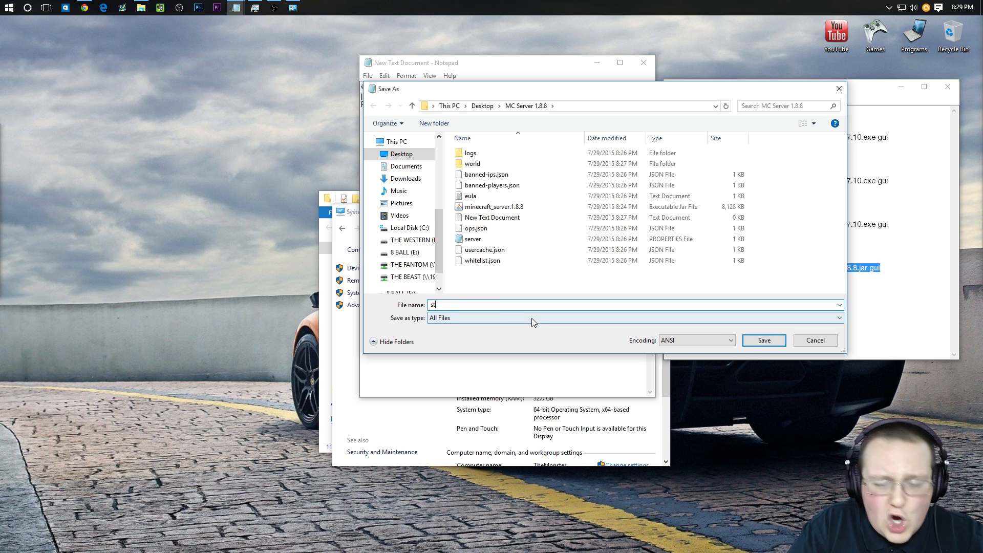
type("artserver.bat")
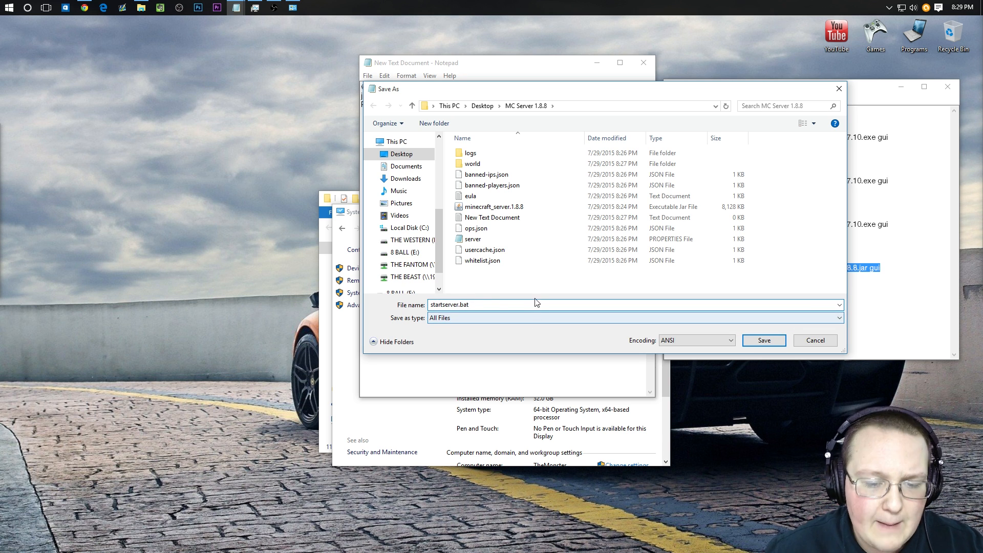
Step: Check the startserver name and its .bat extension, and reselect All Files as the save type
left_click(500, 304)
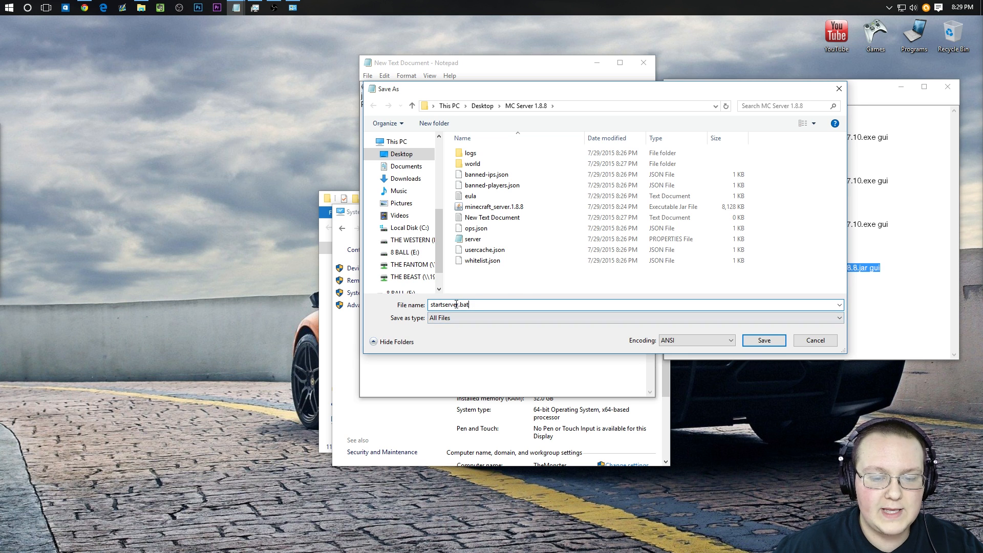
left_click_drag(458, 304, 499, 305)
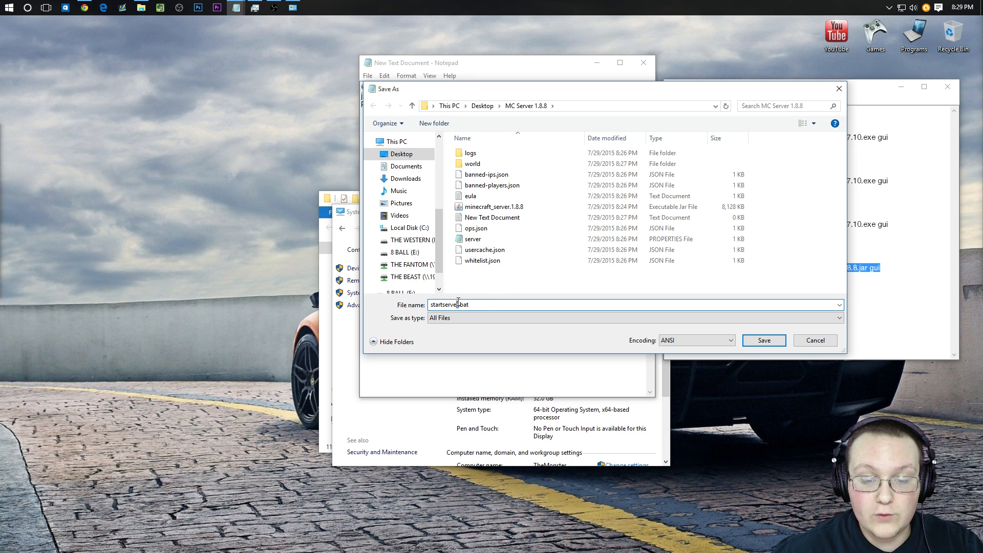
left_click_drag(459, 304, 373, 295)
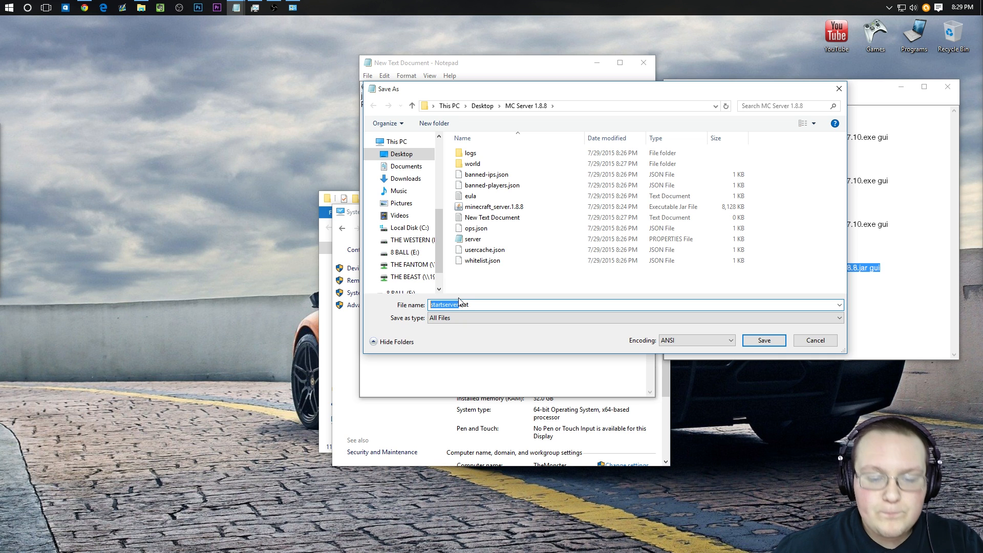
left_click(460, 305)
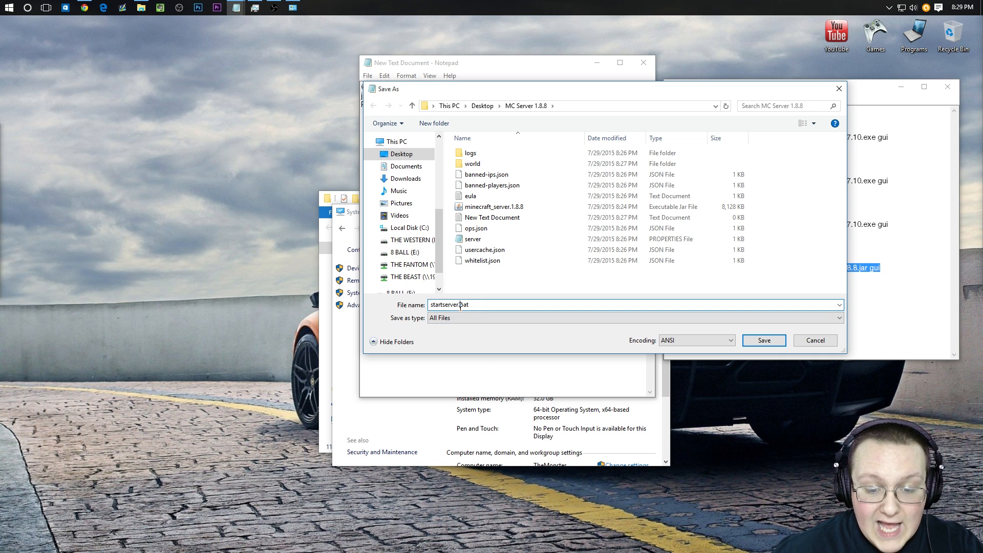
left_click_drag(460, 304, 485, 305)
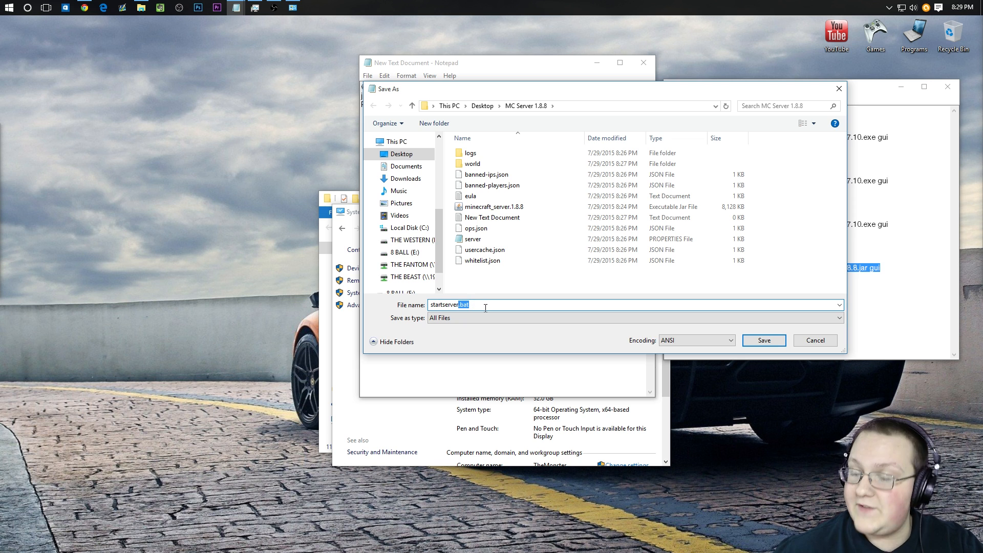
left_click(459, 318)
left_click(444, 337)
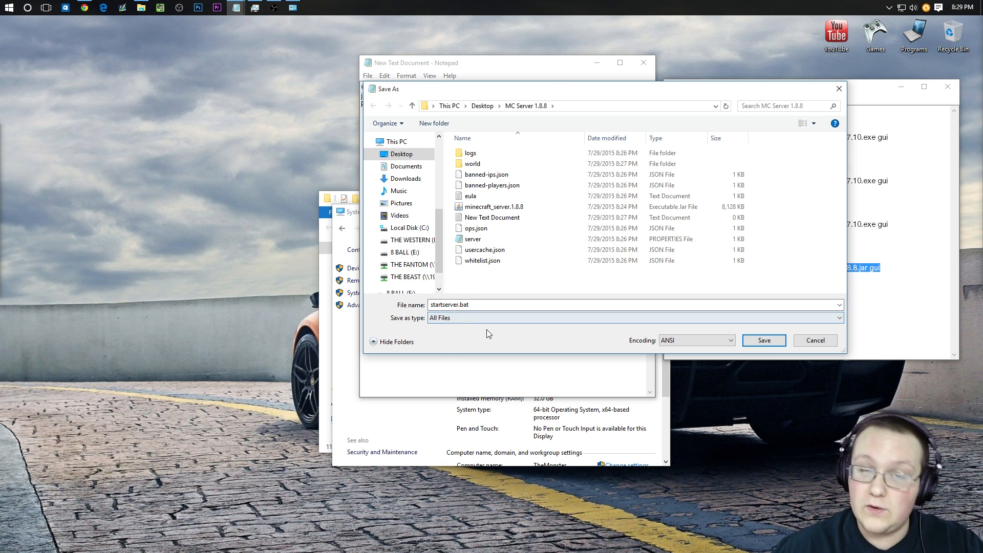
Step: Save the document as startserver.bat, and close both its editor window and the System window
left_click(764, 341)
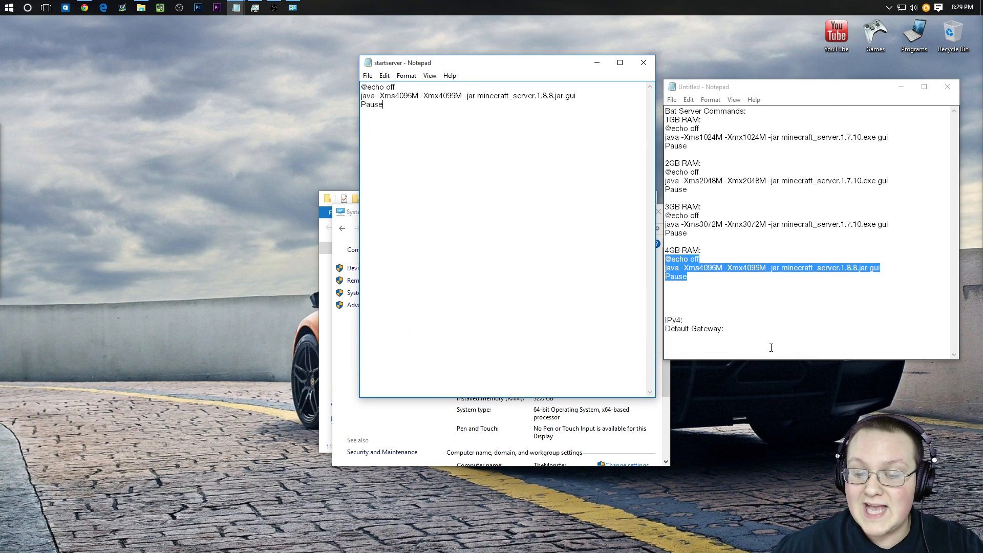
left_click(637, 67)
left_click(651, 213)
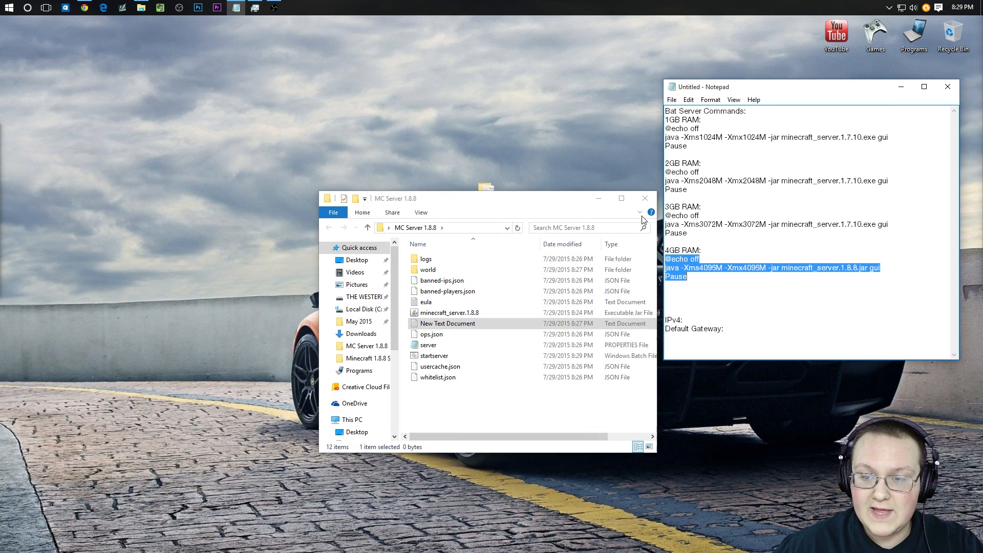
Step: Delete the empty New Text Document from the MC Server 1.8.8 folder
left_click(451, 334)
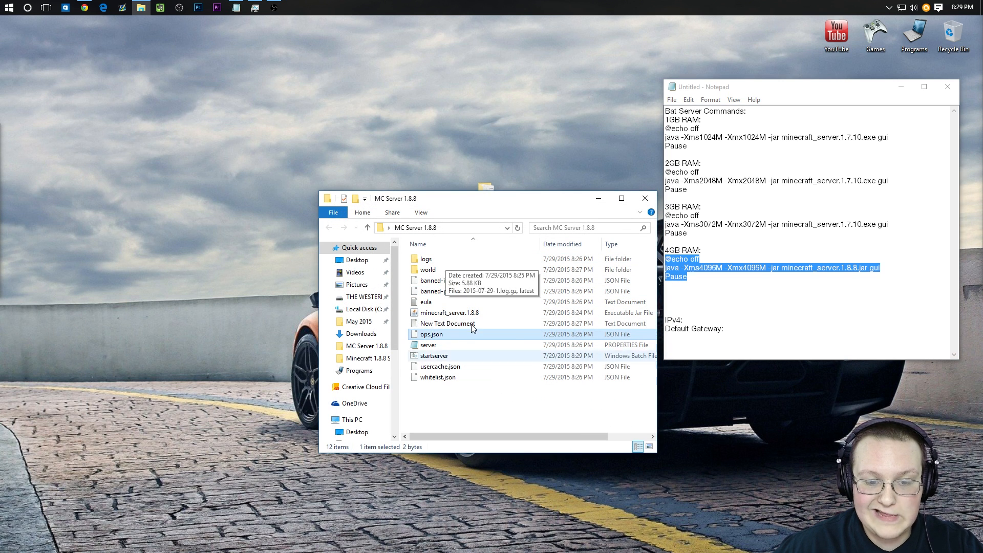
left_click(419, 326)
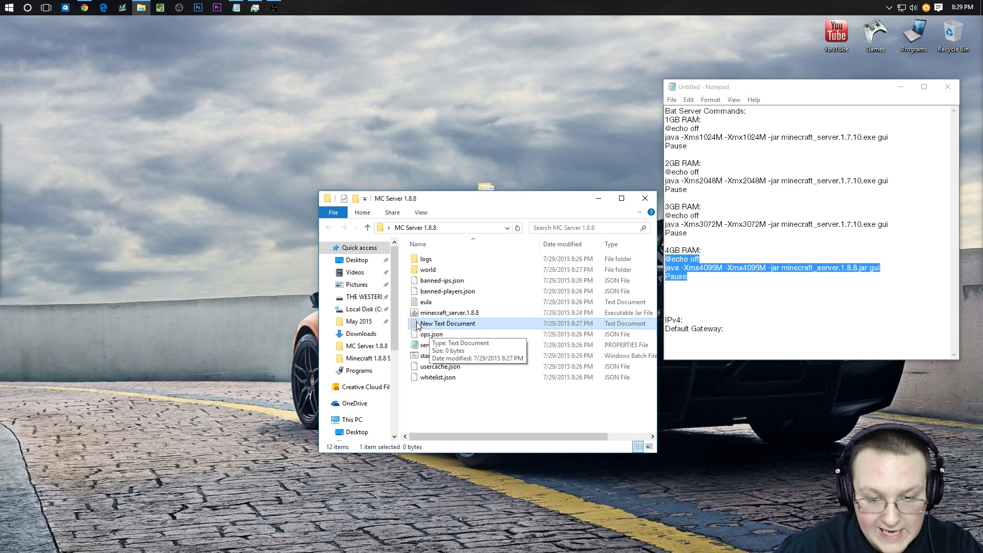
key("Delete")
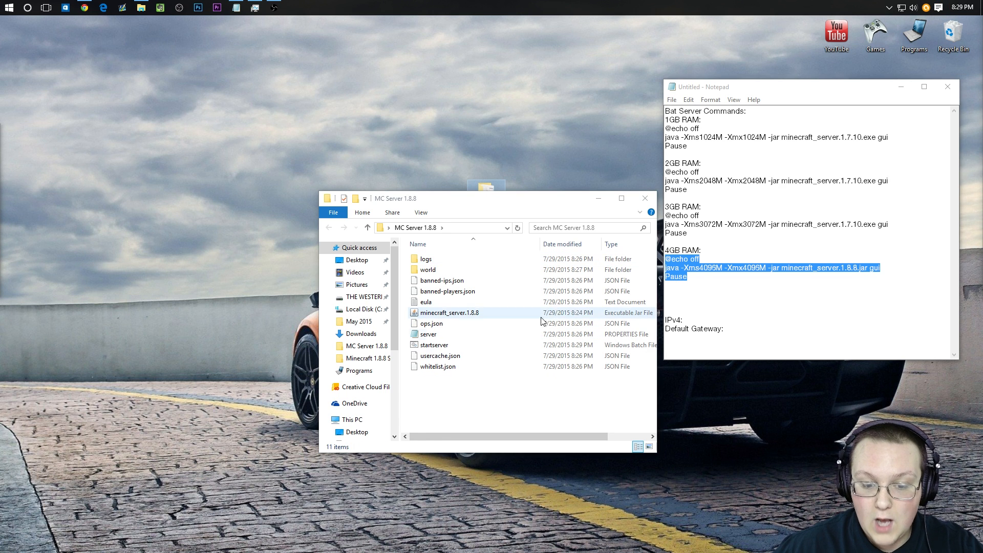
Step: Start the server from the startserver batch file and shut it down with the stop command, dismissing the leftover console
left_click(492, 345)
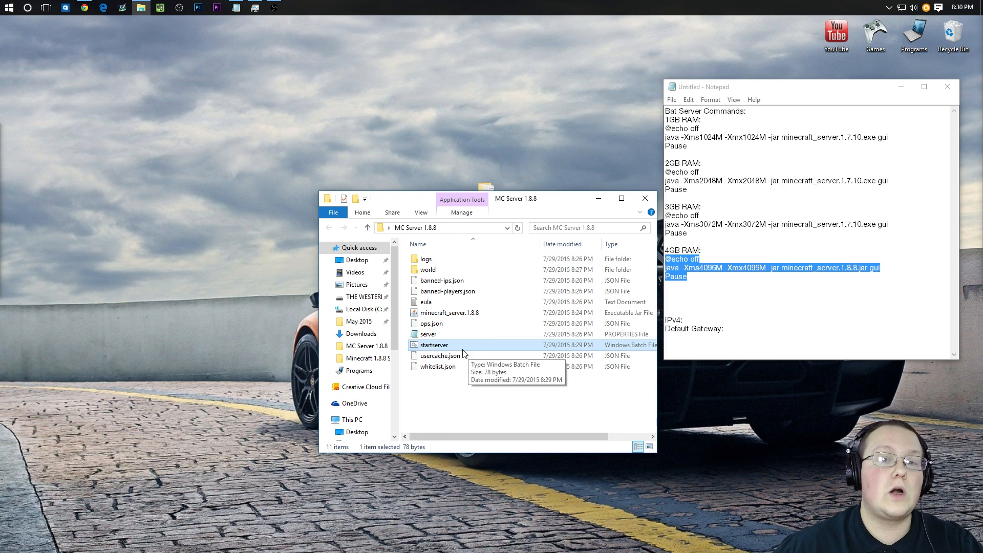
double_click(435, 346)
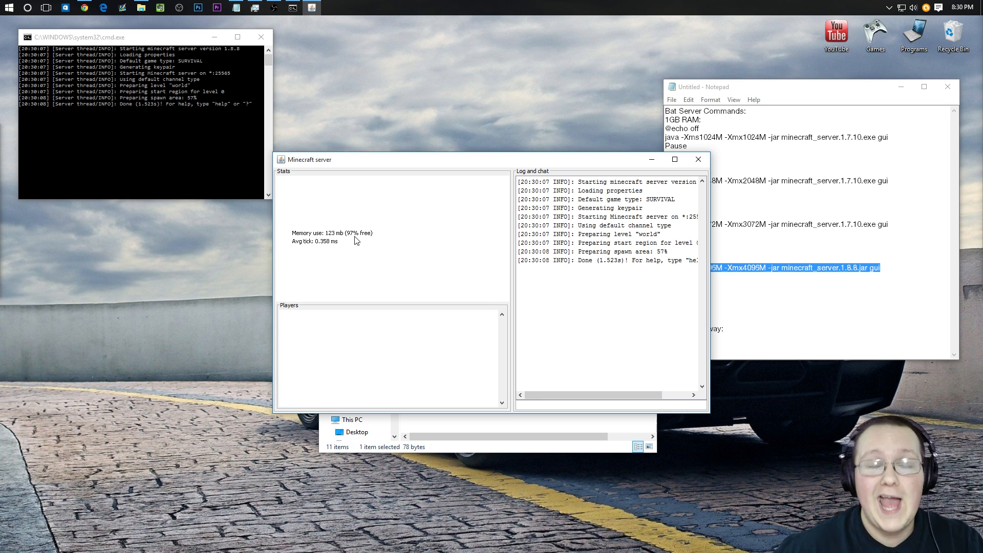
left_click(539, 404)
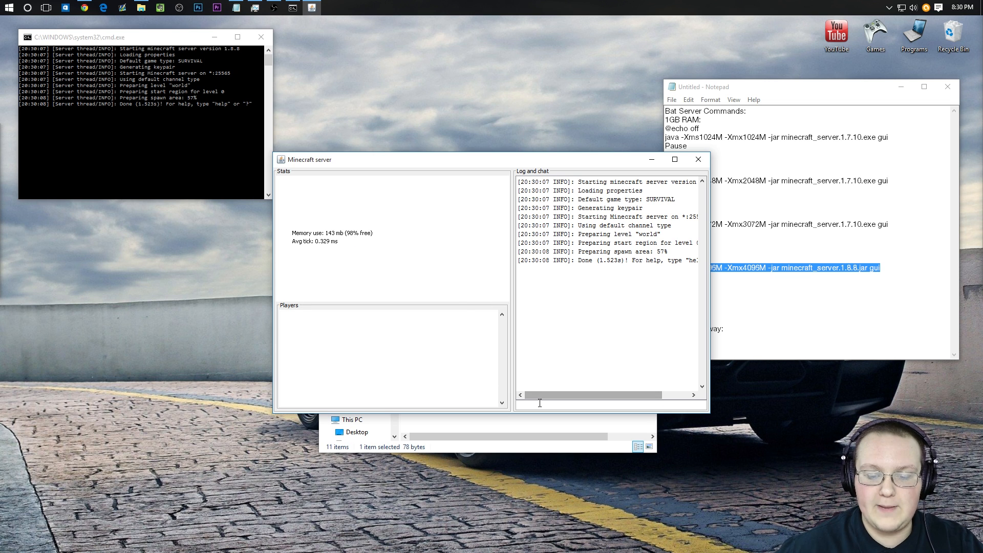
type("stop")
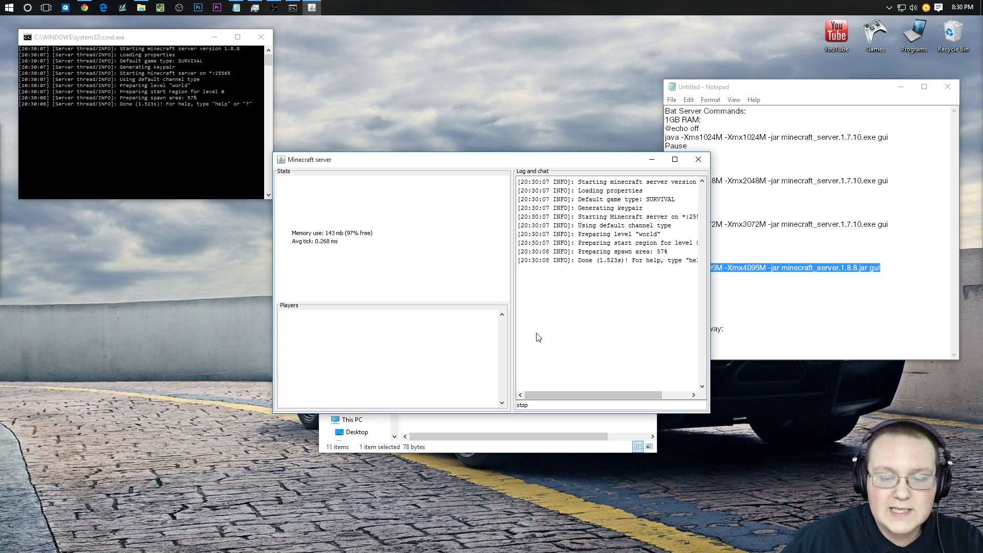
key("Return")
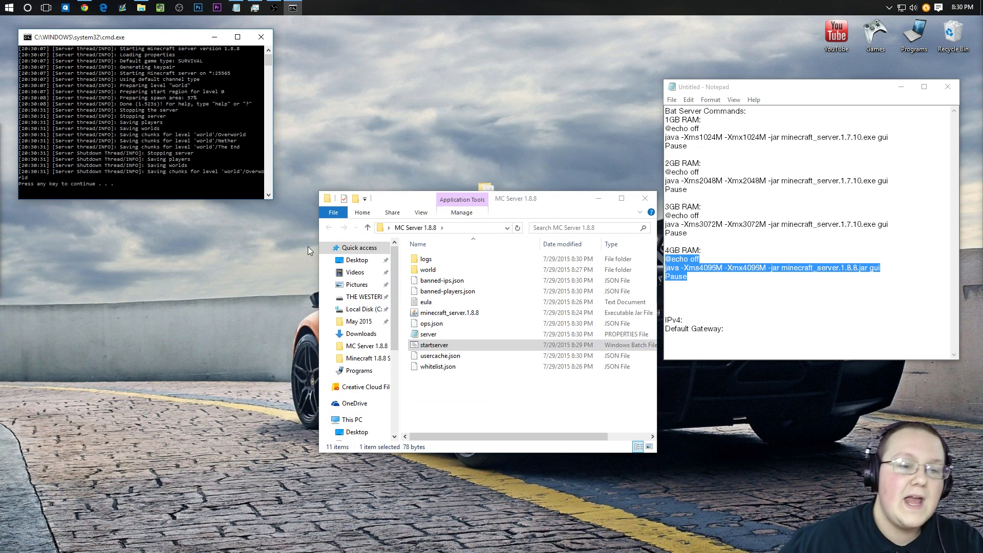
key("Return")
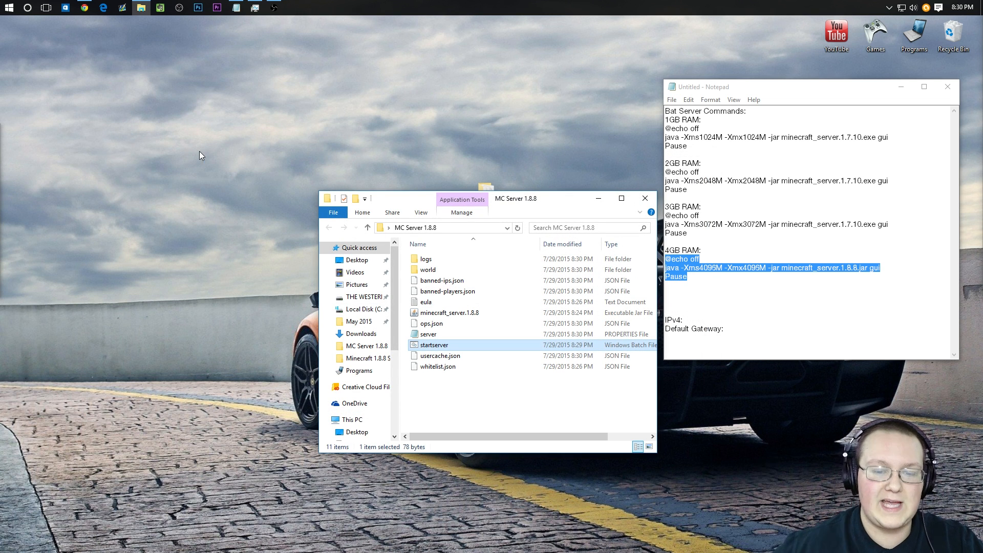
Step: Open the server properties file with Notepad, keeping it as the app always used for .properties files
left_click(547, 405)
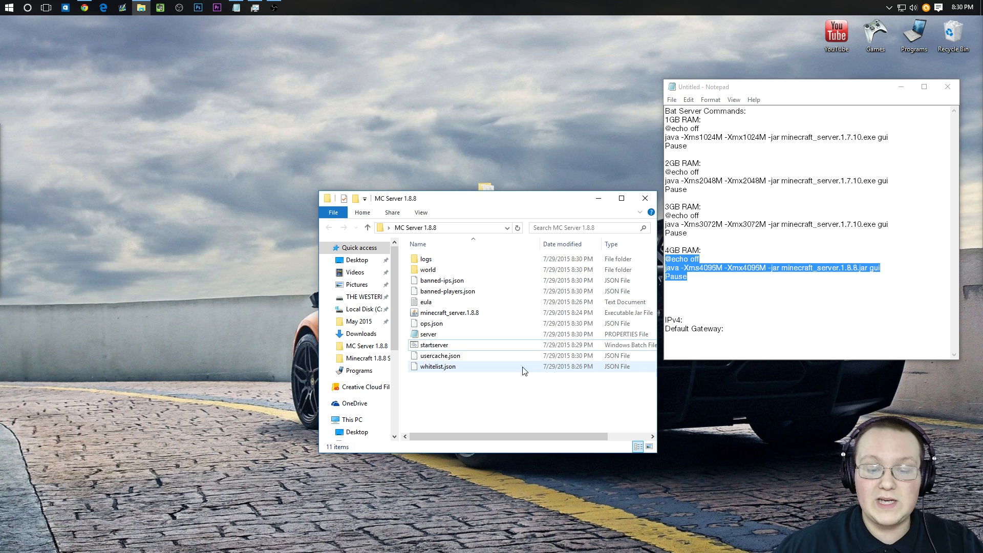
left_click(471, 334)
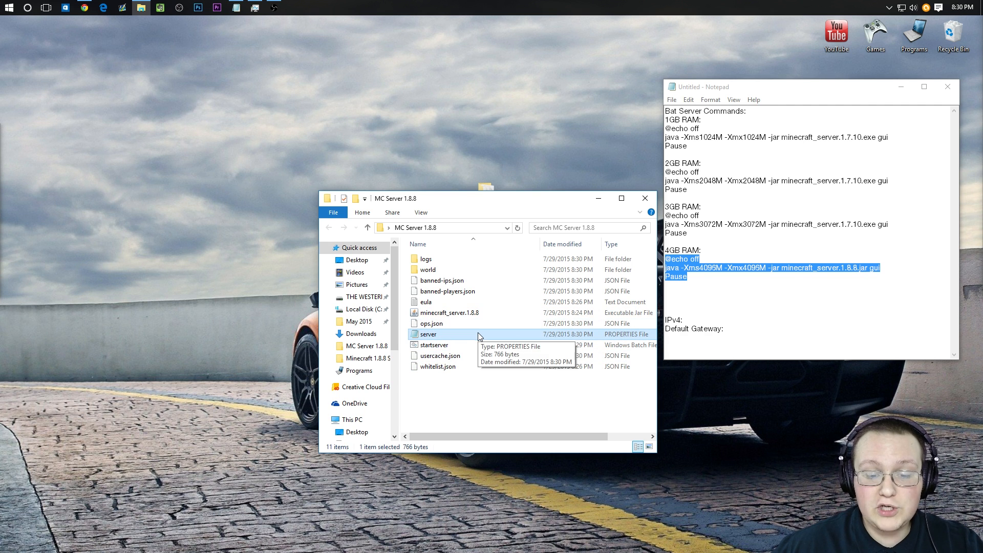
right_click(476, 333)
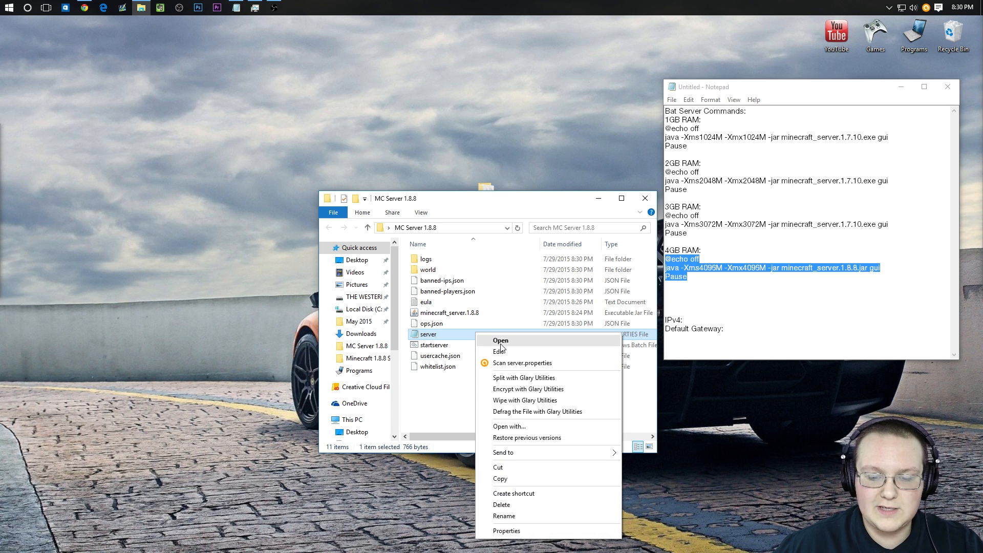
left_click(515, 427)
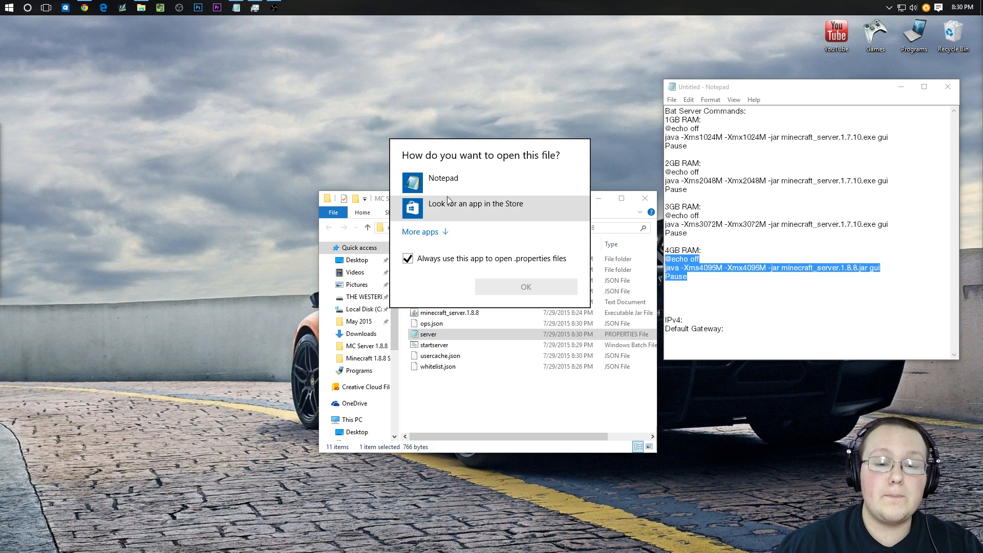
left_click(443, 232)
scroll(450, 246, "down", 4)
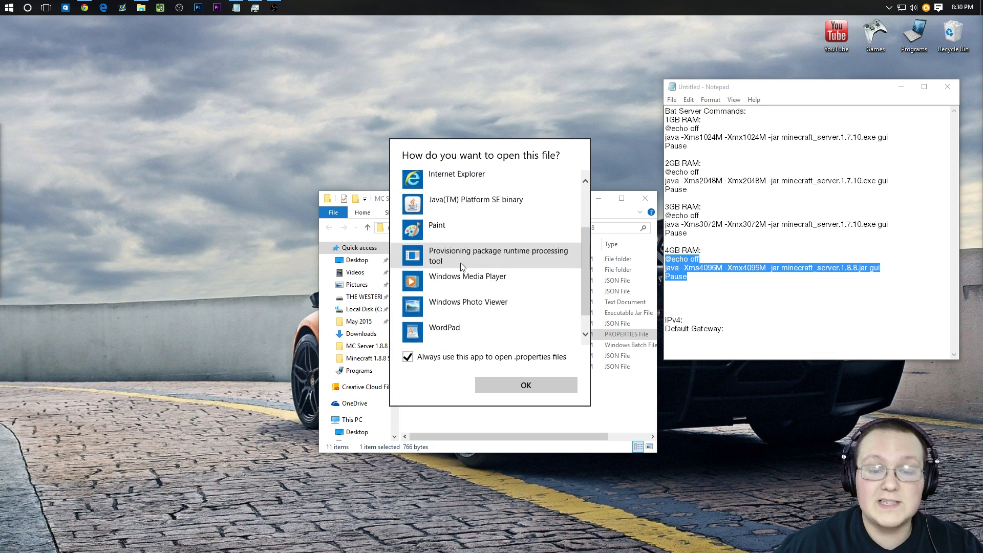
scroll(479, 215, "up", 3)
scroll(460, 215, "up", 1)
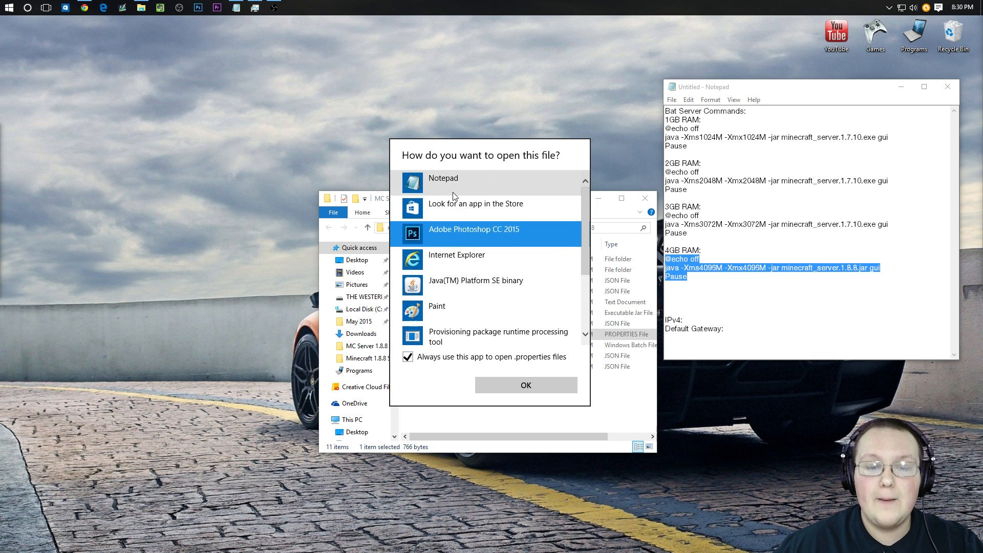
double_click(443, 187)
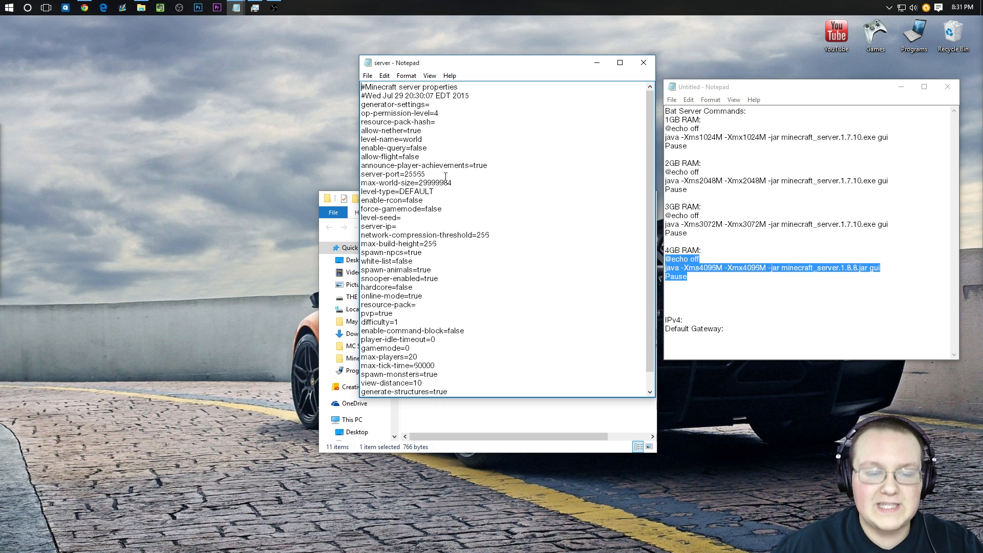
Step: Locate the server-ip line in the properties file and place the text cursor right after server-ip=
scroll(448, 174, "down", 1)
left_click_drag(406, 210, 360, 210)
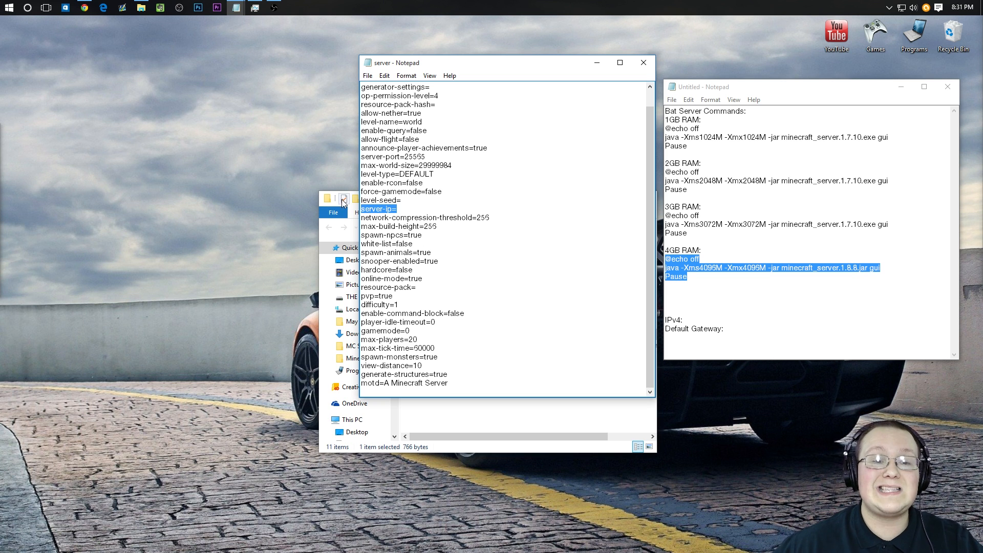
left_click(401, 211)
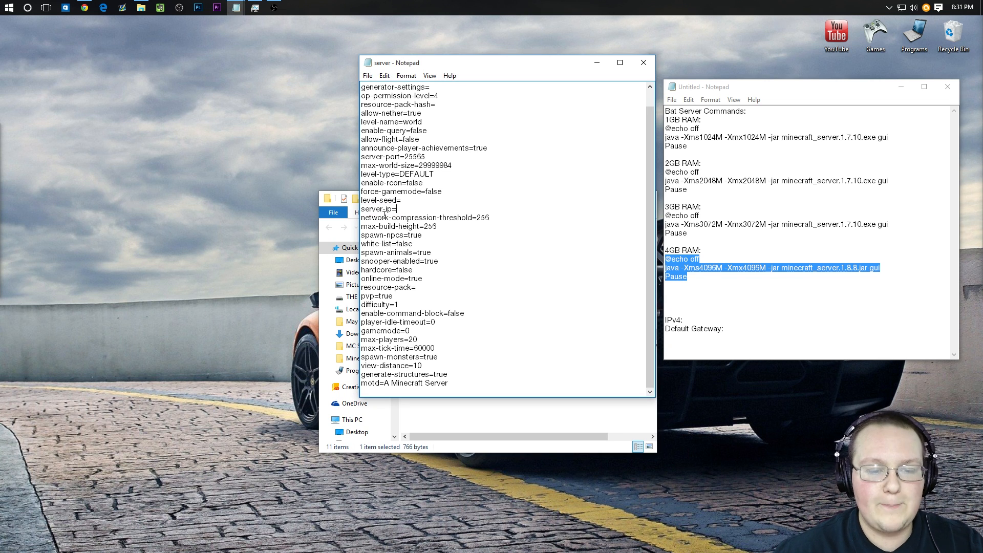
Step: Open Command Prompt as administrator and run ipconfig to look up the computer's network addresses
left_click(4, 12)
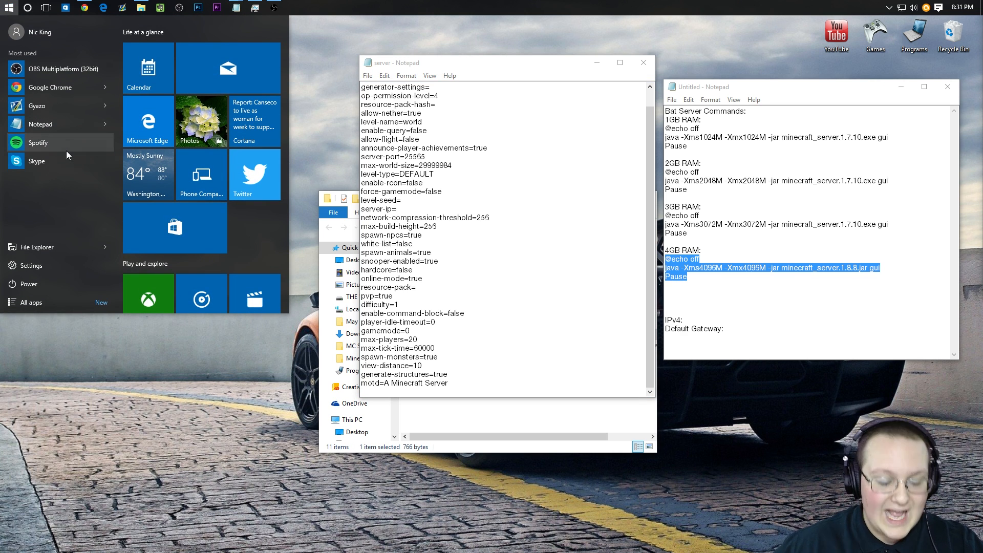
type("cmd")
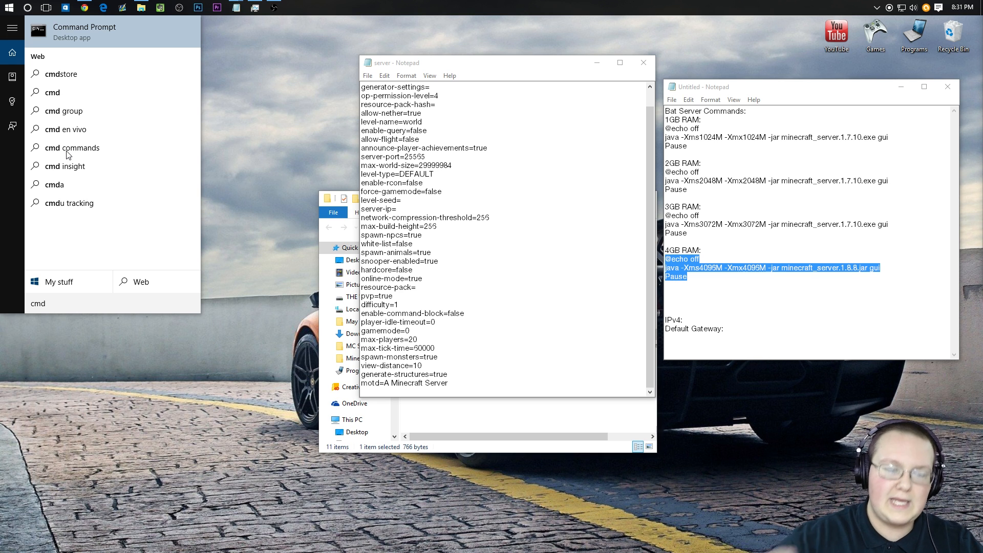
right_click(86, 25)
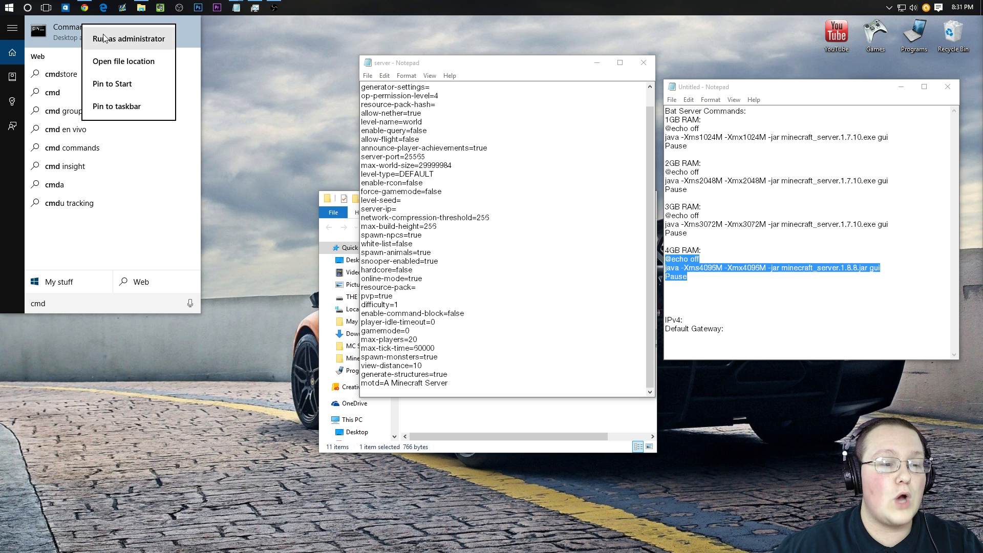
left_click(104, 38)
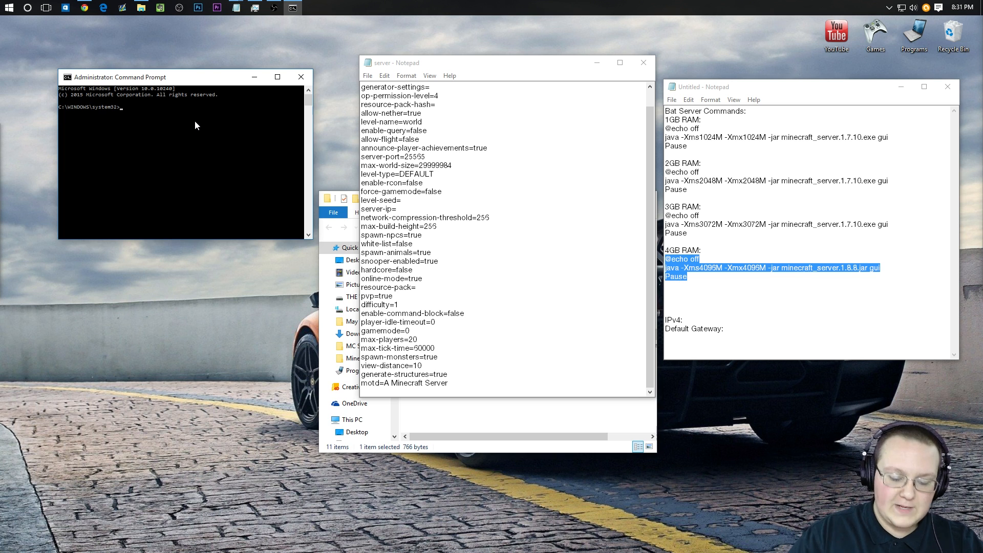
type("ipconfig")
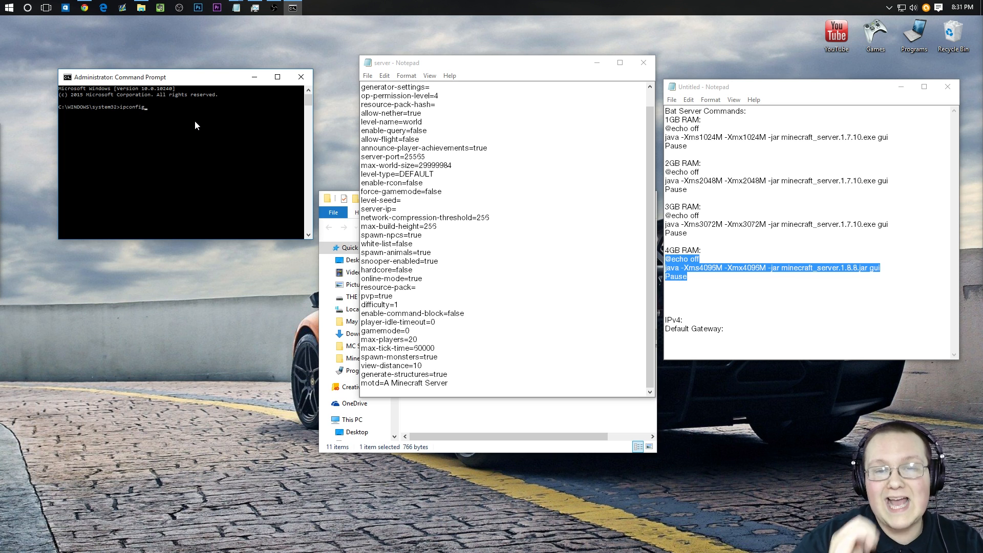
key("Return")
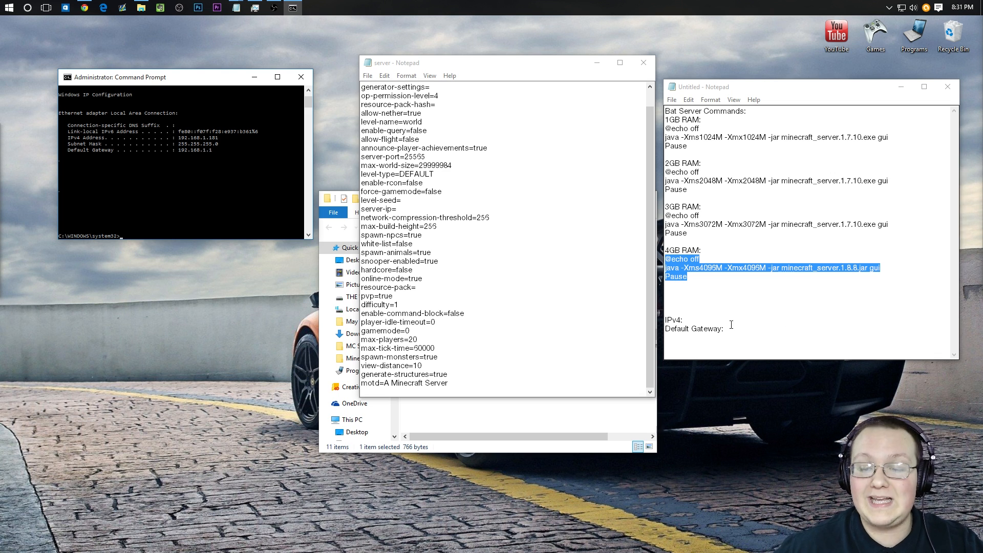
Step: Record 192.168.1.181 as the IPv4 and 192.168.1.1 as the Default Gateway in the notes
left_click(699, 319)
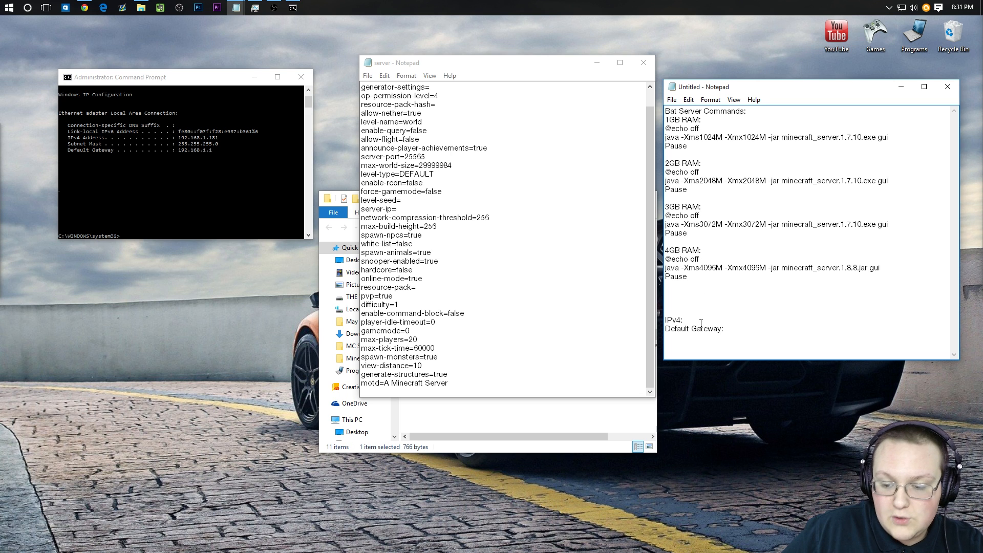
type("192.")
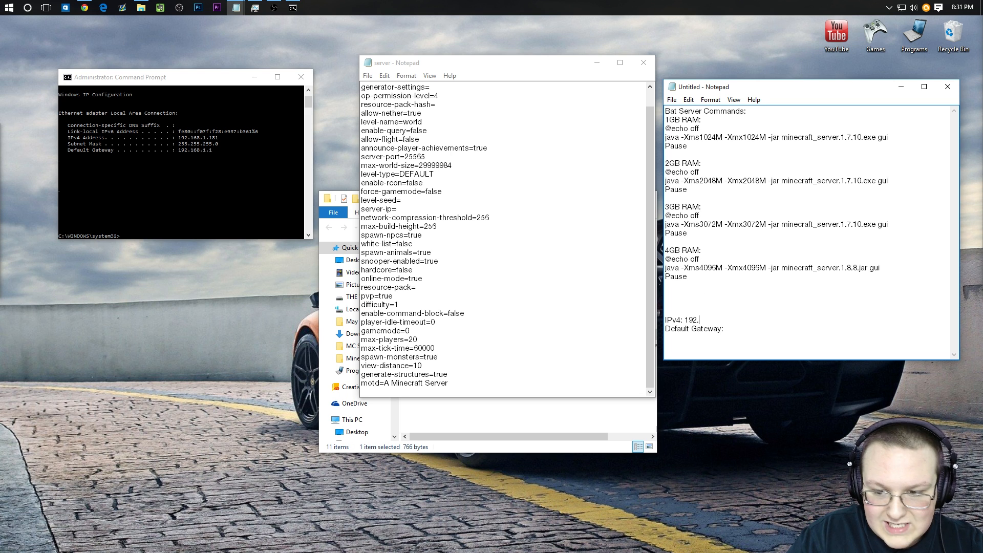
type("168.1")
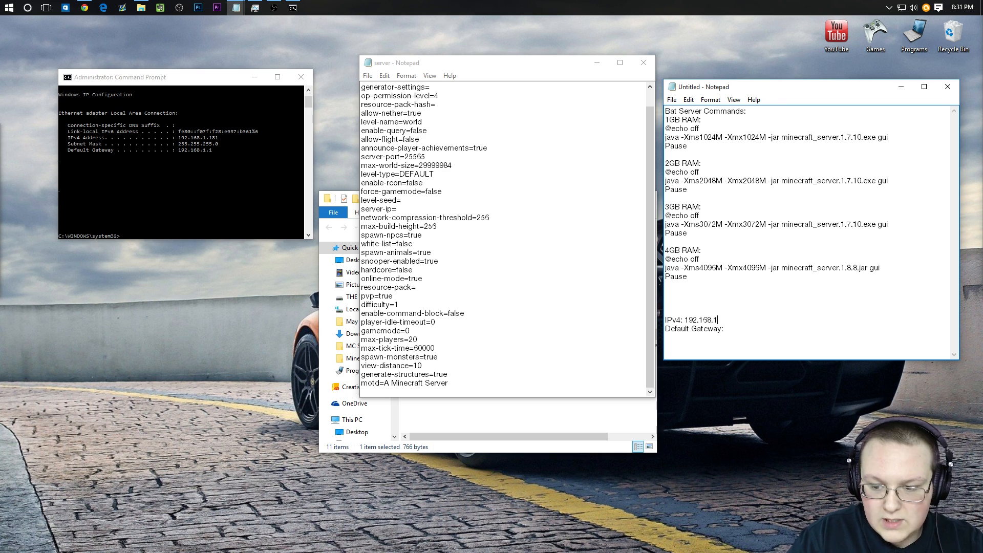
type(".181")
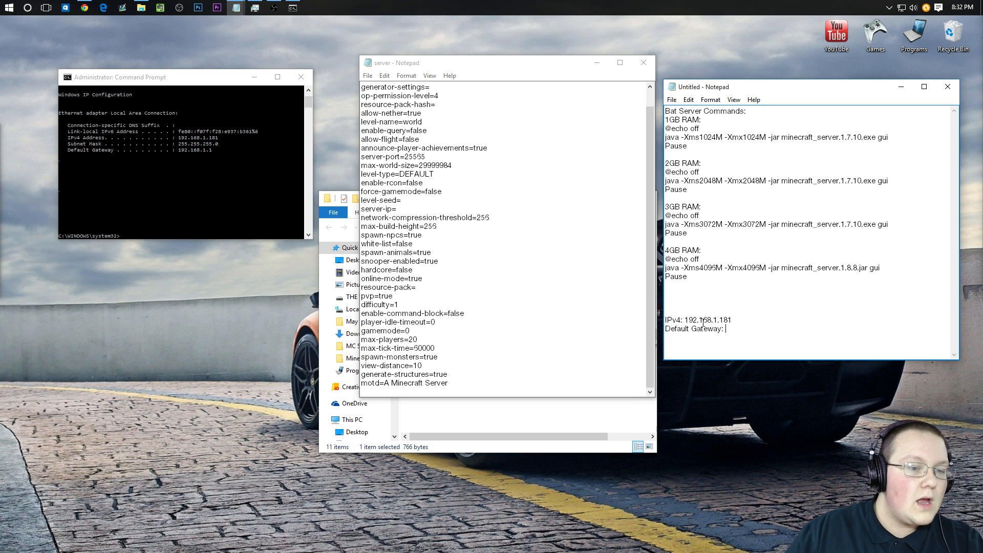
type("92.")
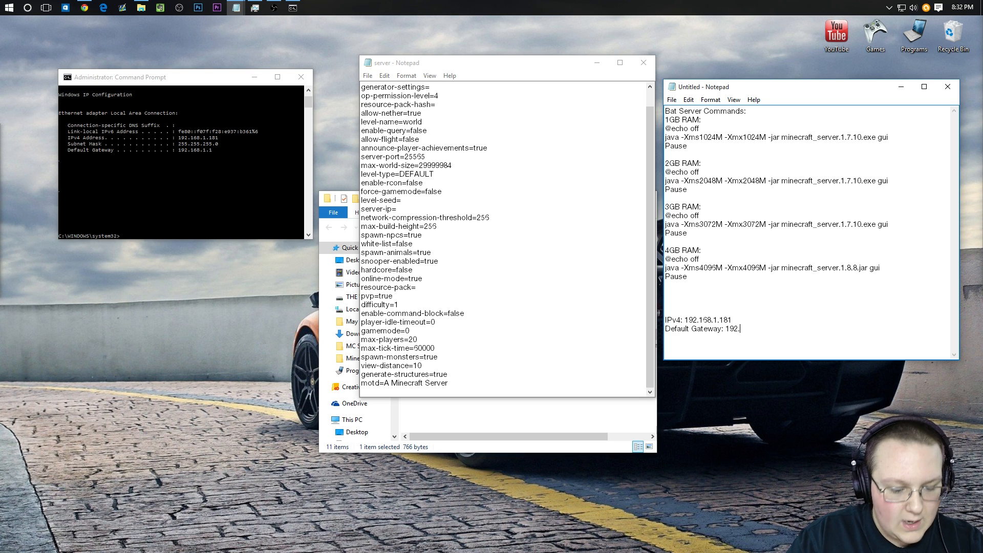
type("168.1.1")
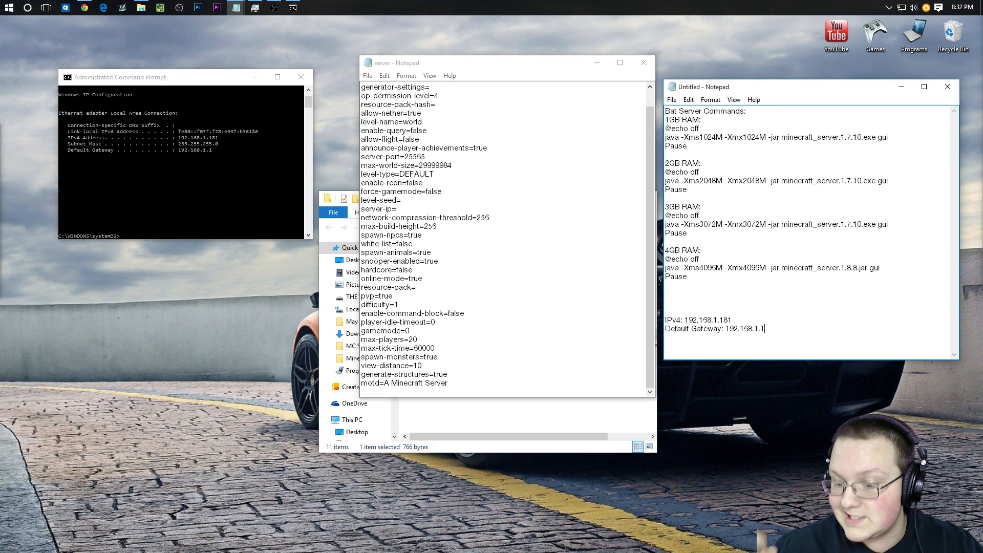
Step: Close the Command Prompt and highlight the IPv4 and Default Gateway lines in the notes
left_click_drag(770, 328, 665, 320)
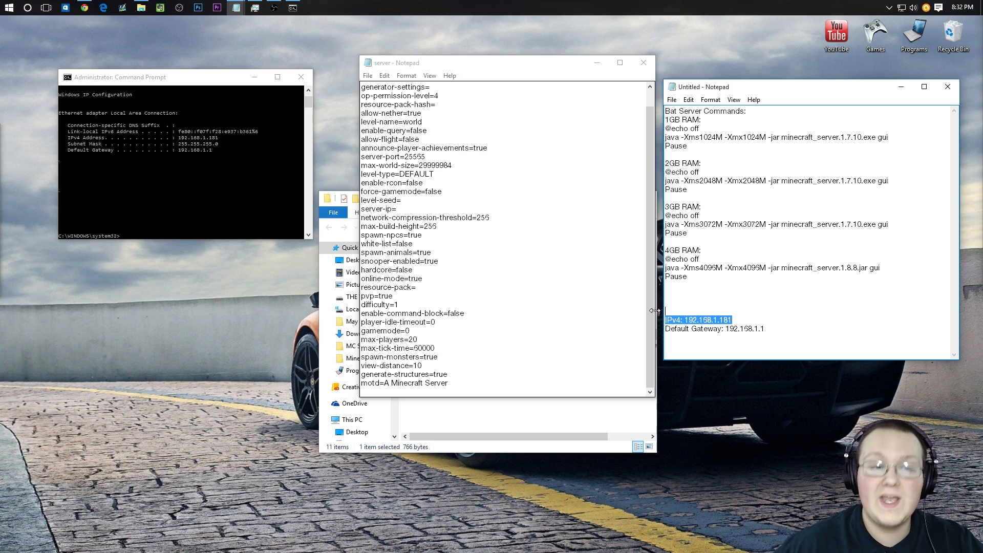
left_click(307, 77)
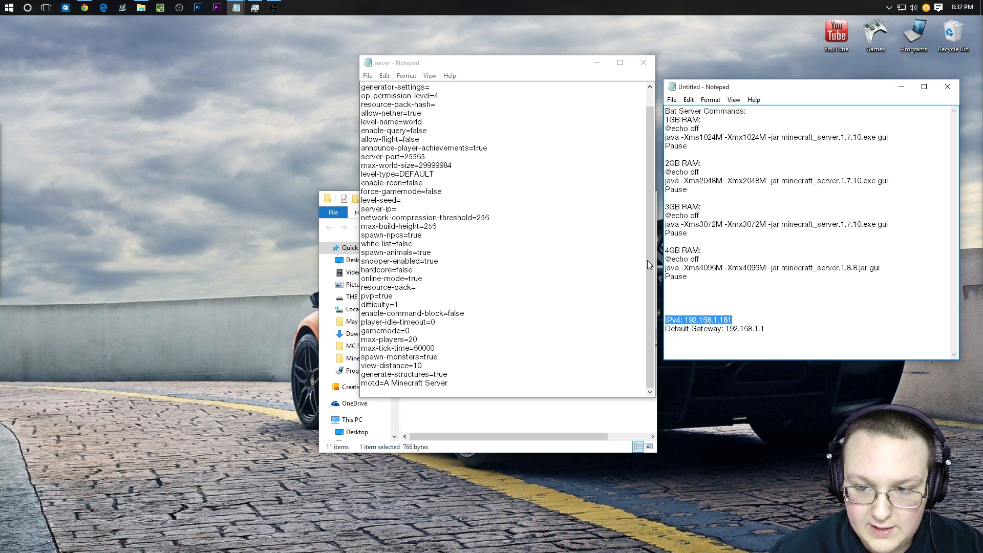
left_click_drag(819, 333, 675, 111)
left_click_drag(779, 343, 665, 320)
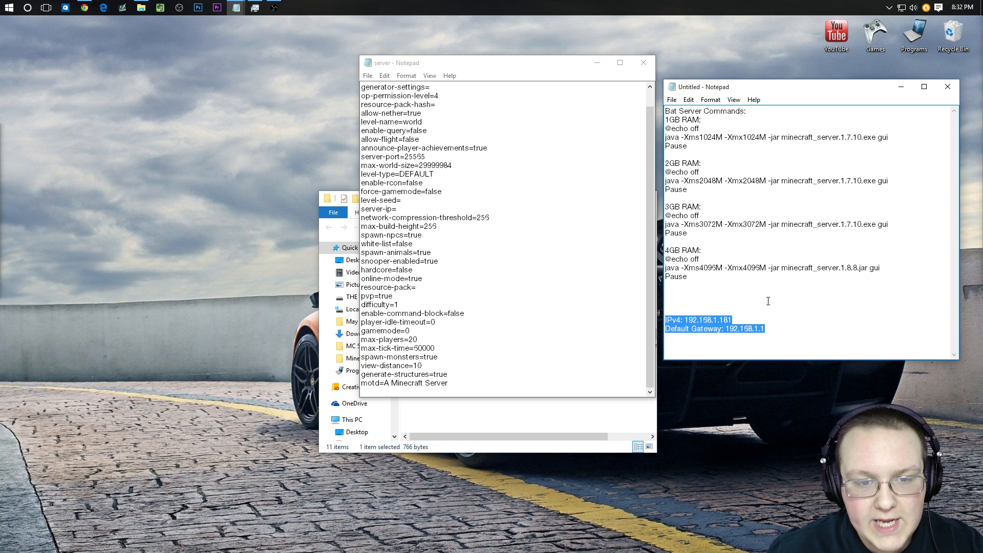
Step: Copy the IPv4 address from the notes and set server-ip to 192.168.1.181 in the server properties file
double_click(407, 174)
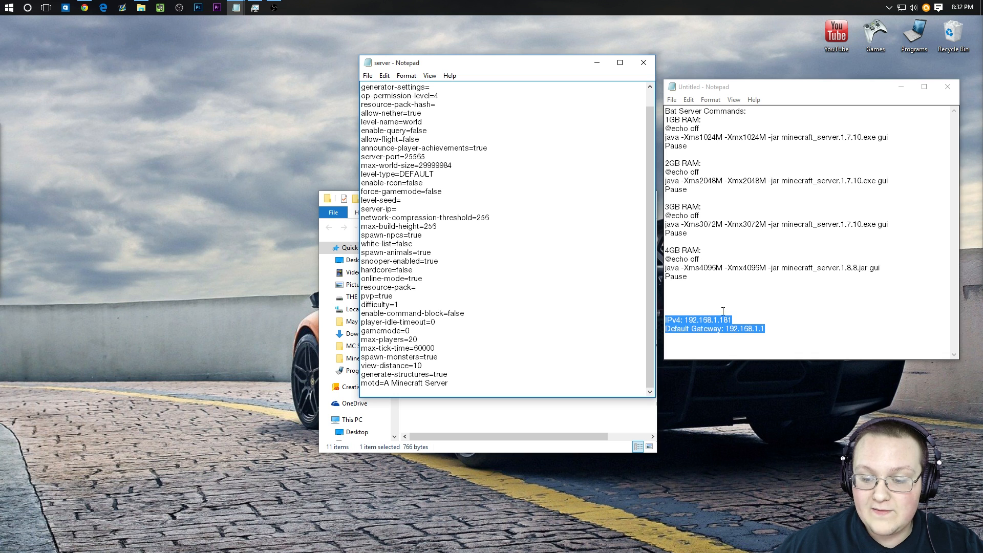
left_click(685, 309)
left_click(403, 208)
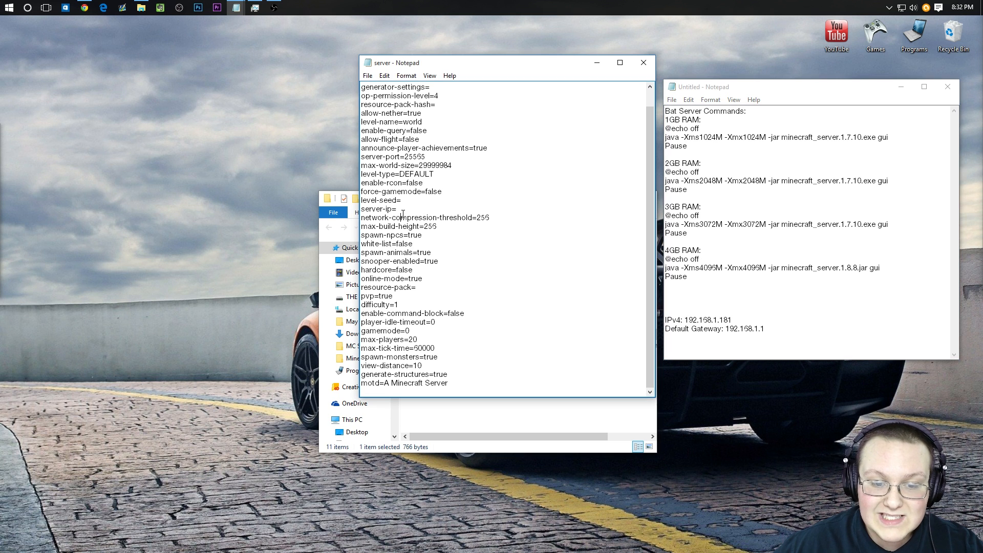
left_click_drag(736, 319, 685, 320)
key("ctrl+c")
key("alt+Tab")
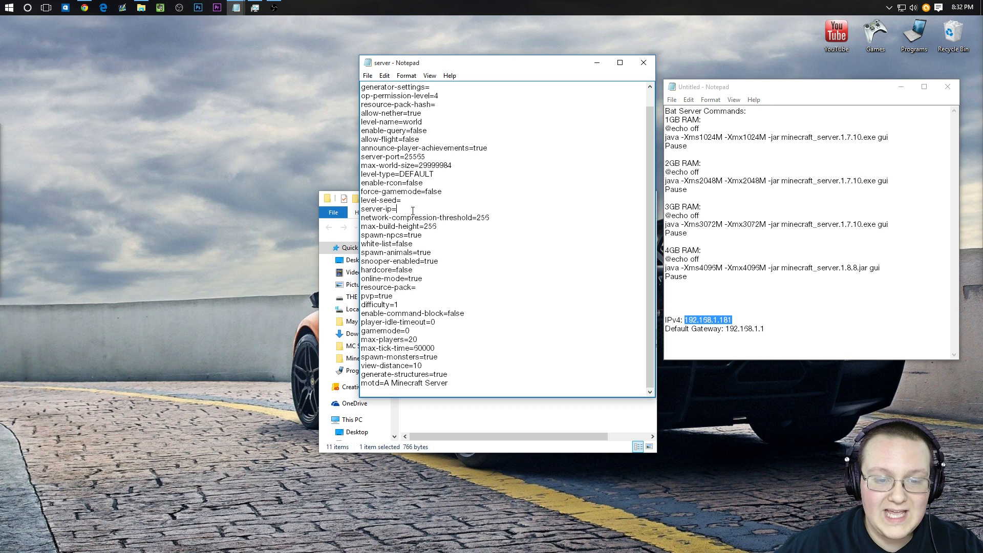
key("ctrl+v")
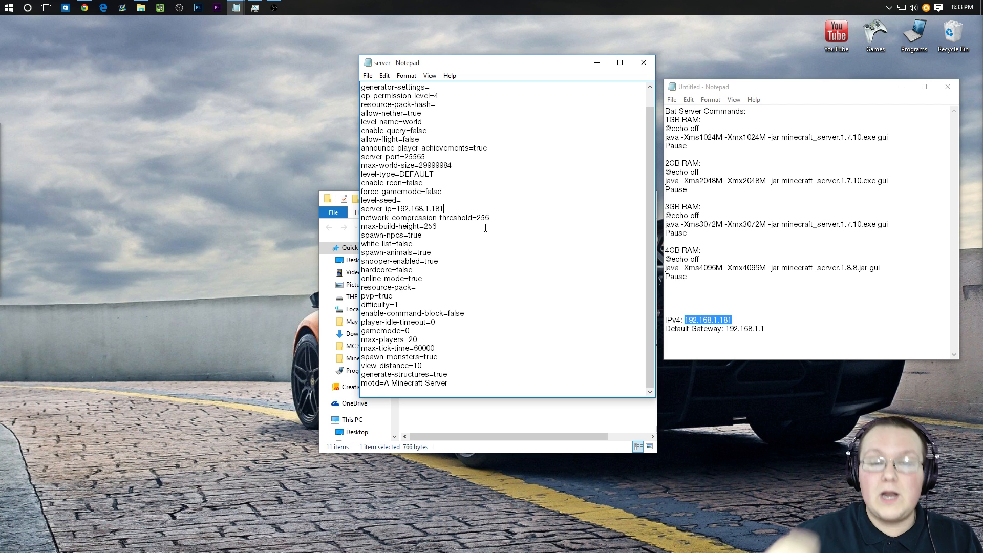
Step: Save the server properties file and close it
left_click(367, 76)
left_click(396, 110)
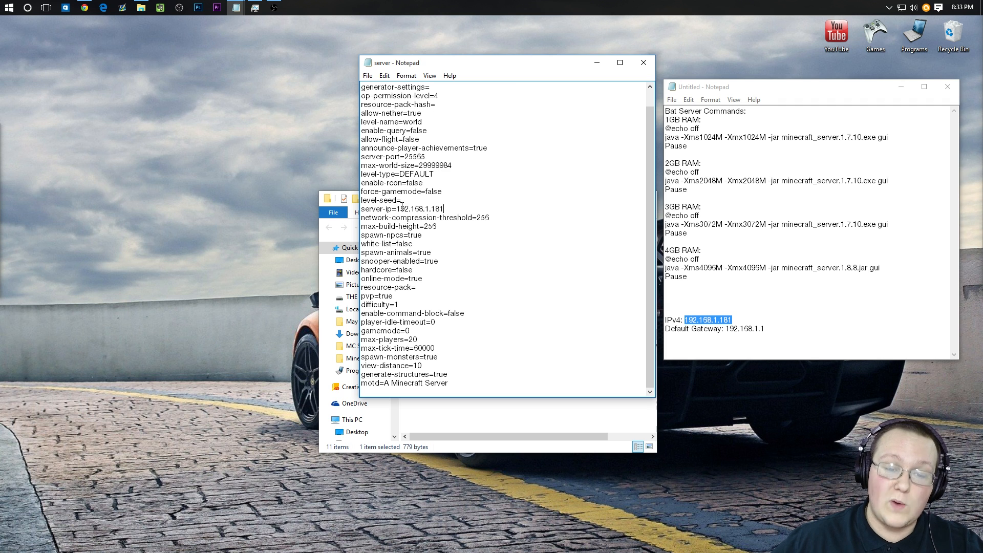
left_click(367, 75)
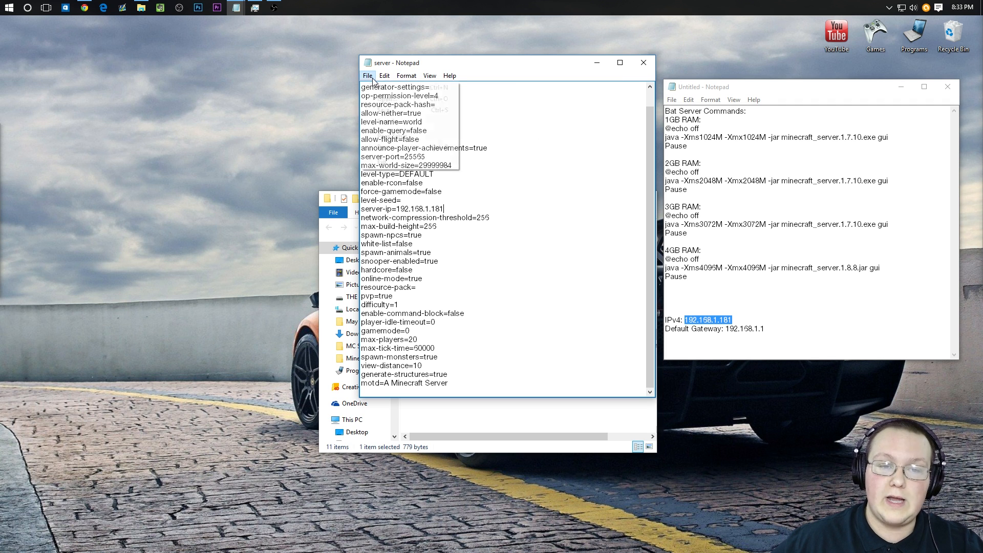
left_click(381, 109)
left_click(643, 62)
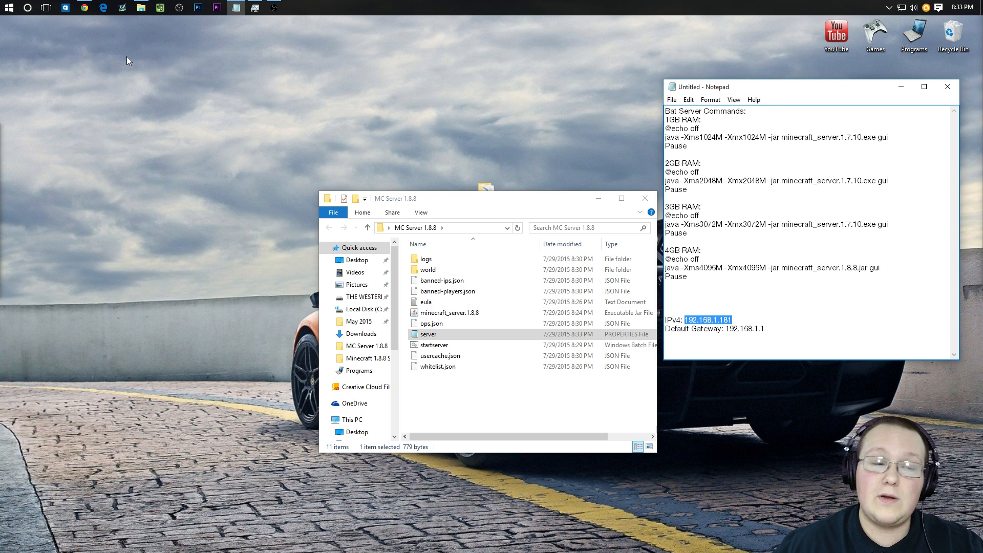
Step: Switch to Chrome's Linksys page, copy the Default Gateway from the notes, and enter 192.168.1.1 as the web address
left_click(84, 7)
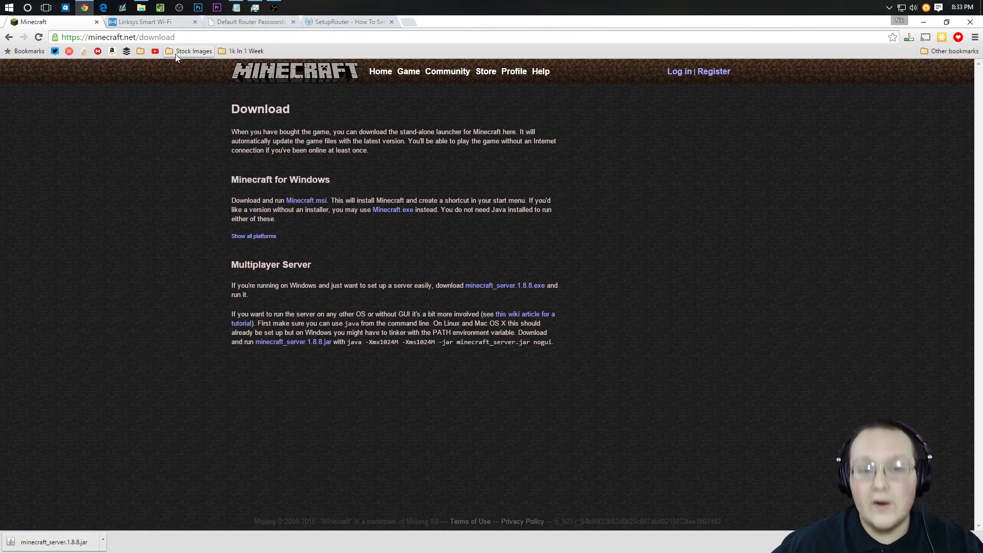
left_click(134, 25)
left_click_drag(443, 22, 427, 73)
left_click_drag(791, 329, 727, 330)
key("ctrl+c")
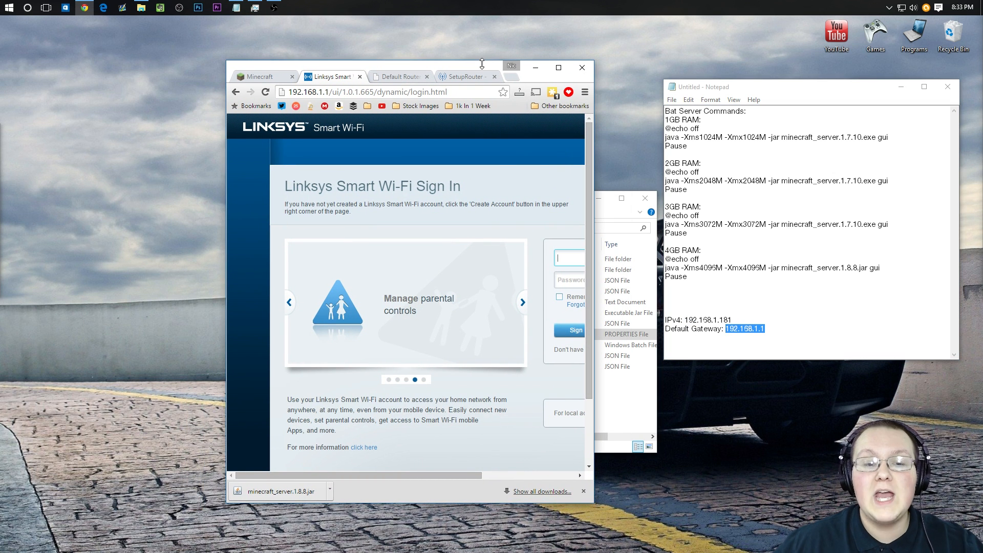
double_click(498, 69)
left_click(343, 38)
key("ctrl+v")
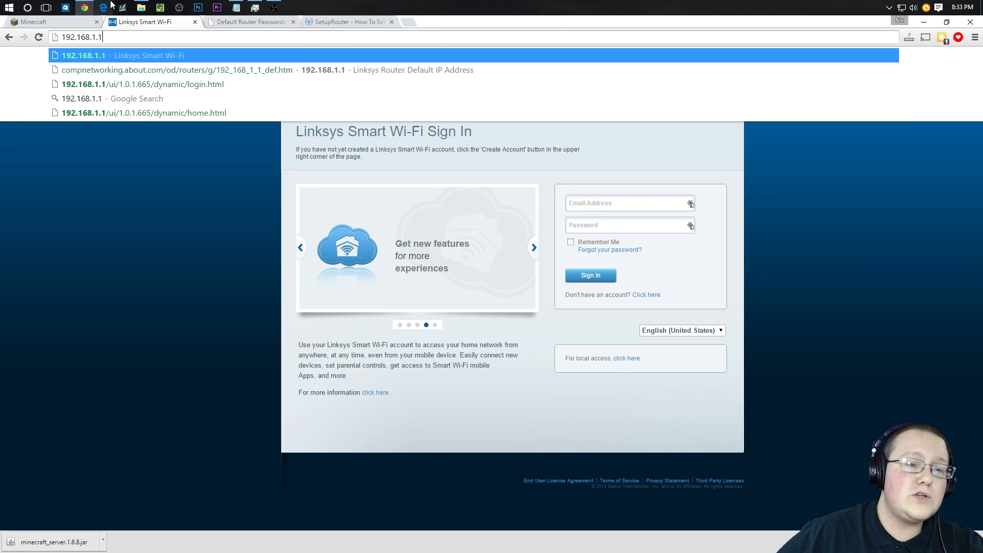
Step: Switch to Microsoft Edge and try to open 192.168.1.1 from its start page
left_click(110, 6)
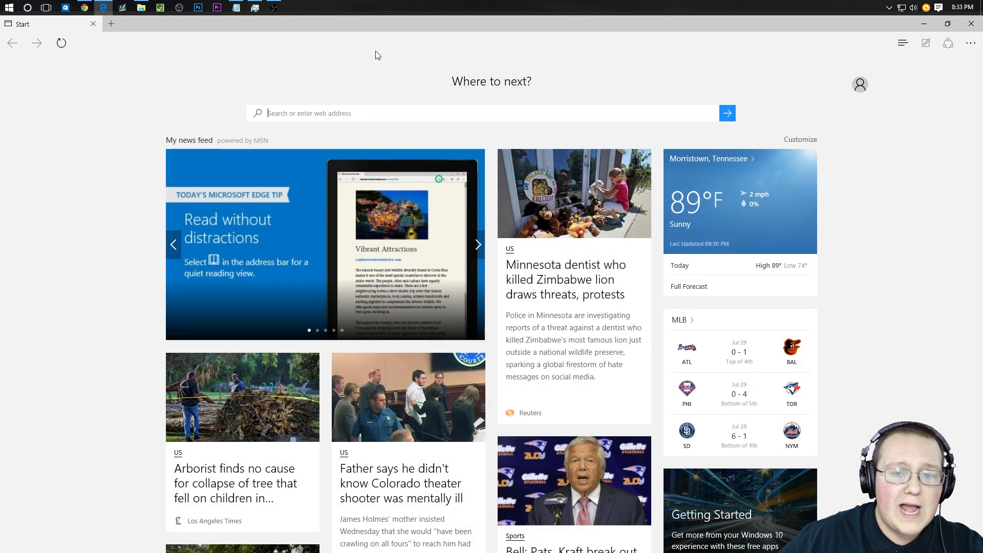
left_click(379, 113)
type("192.168.1.1")
key("Return")
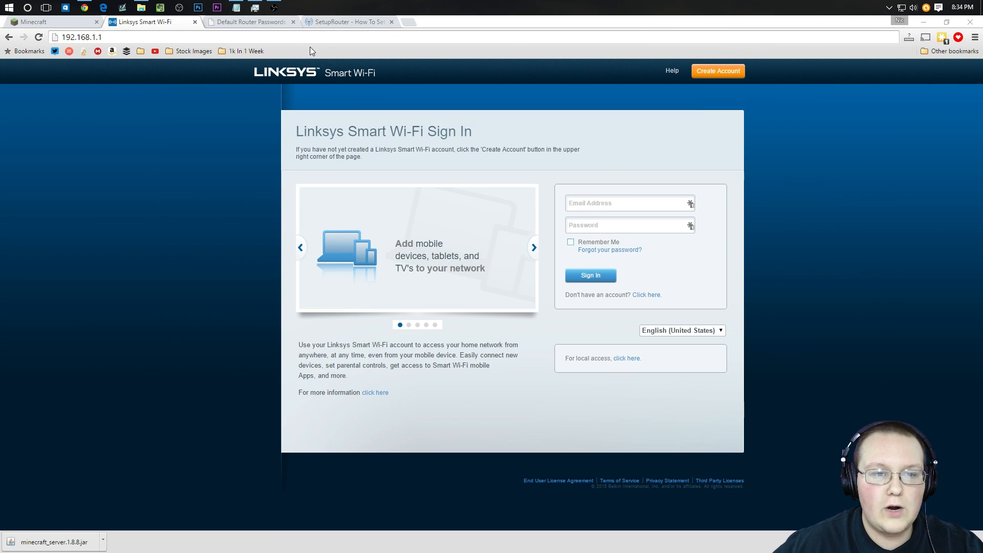
Step: Load the router's sign-in page at 192.168.1.1 in Chrome
left_click(309, 37)
key("Return")
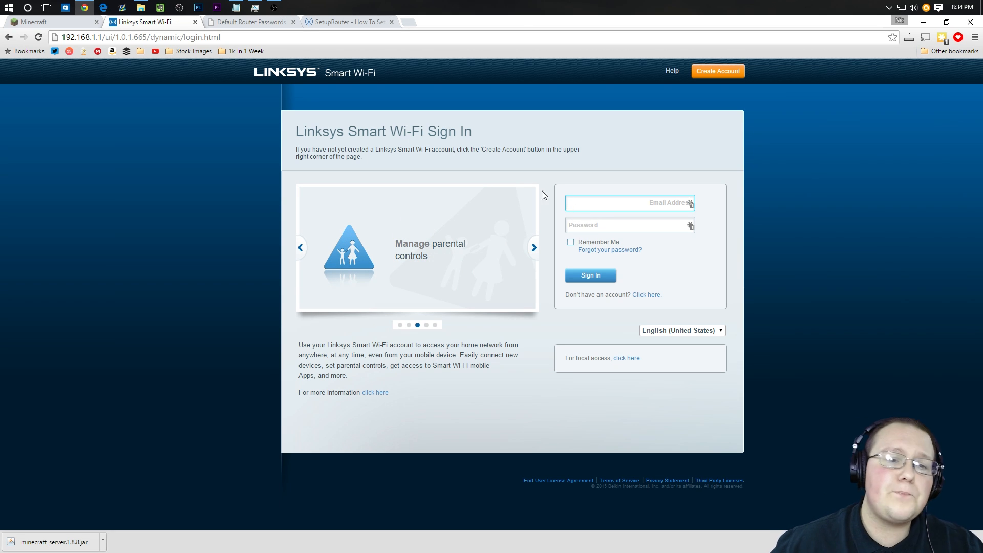
Step: On RouterPasswords.com, choose NETGEAR as the router manufacturer and find its default passwords
left_click(255, 24)
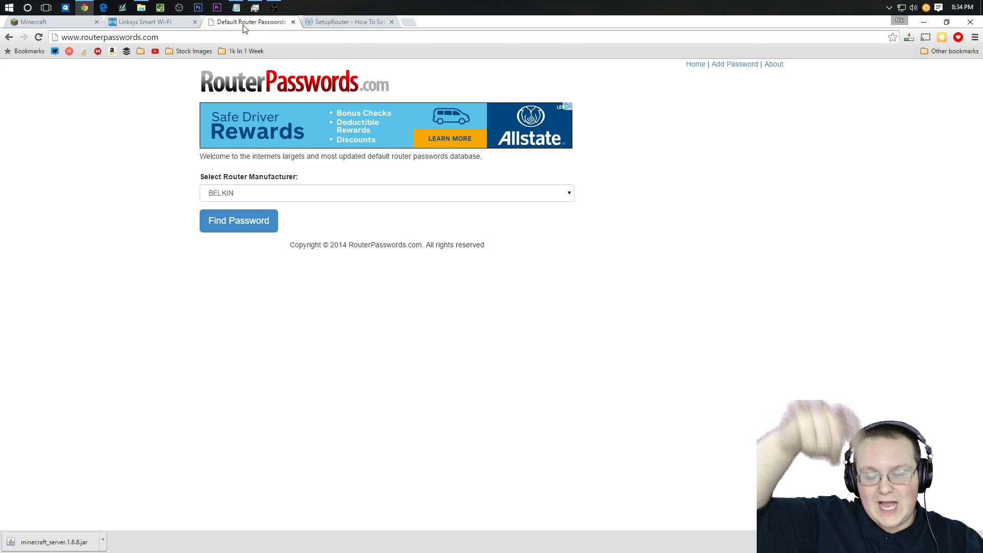
left_click(333, 193)
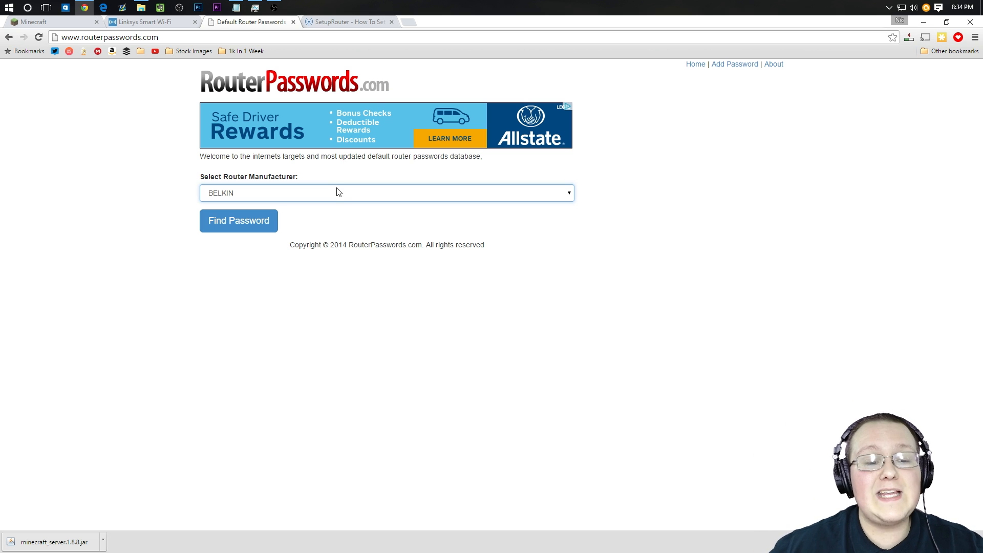
left_click(351, 198)
scroll(410, 272, "down", 15)
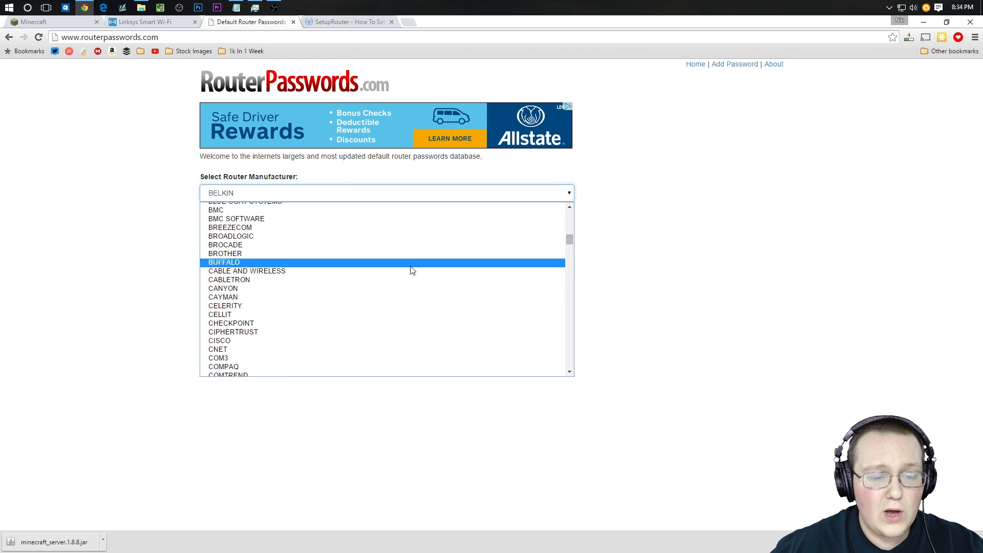
scroll(404, 277, "down", 4)
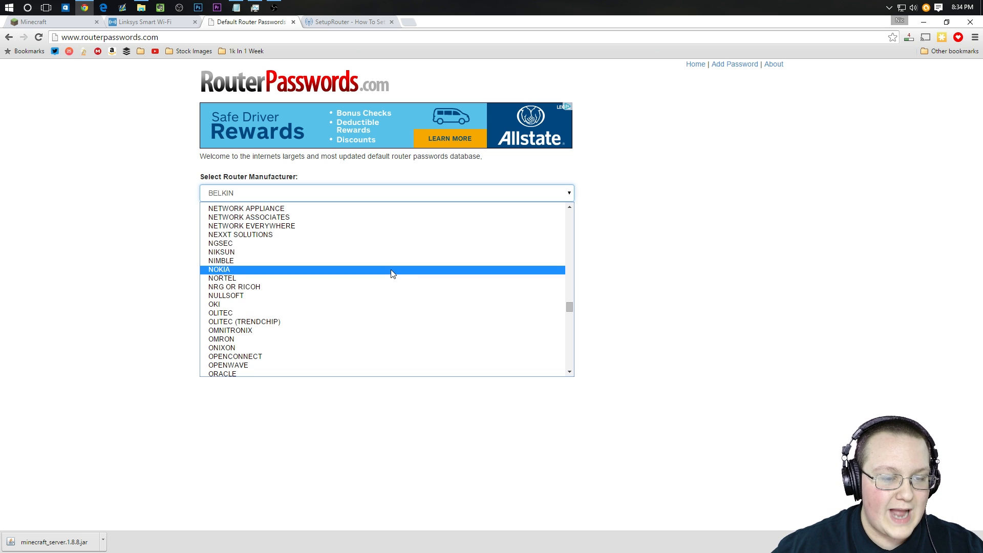
key("Up")
key("Up")
key("Up")
key("Up")
key("Up")
key("Up")
key("Up")
key("Up")
key("Up")
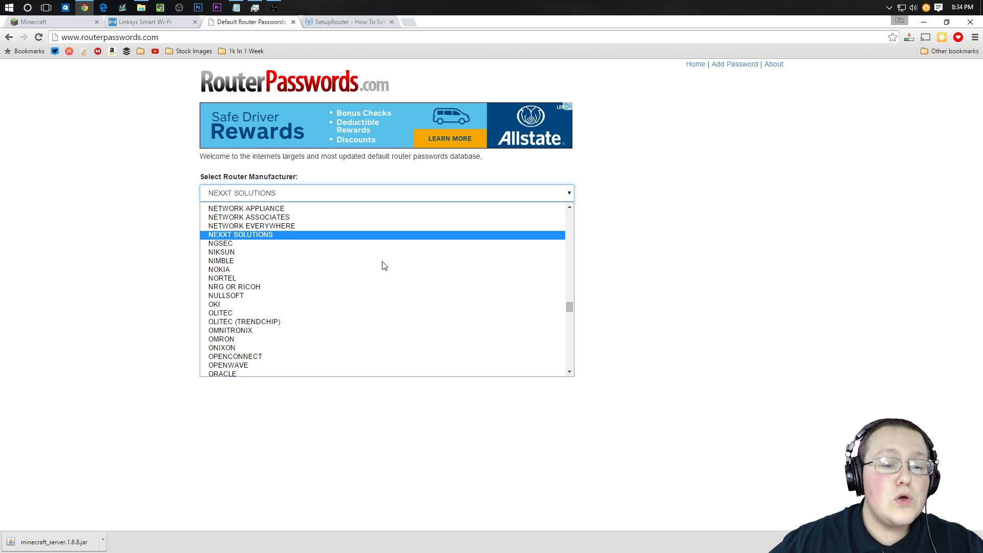
key("Up")
key("Up")
key("Up")
key("Up")
key("Up")
key("Up")
key("Up")
key("Up")
key("Up")
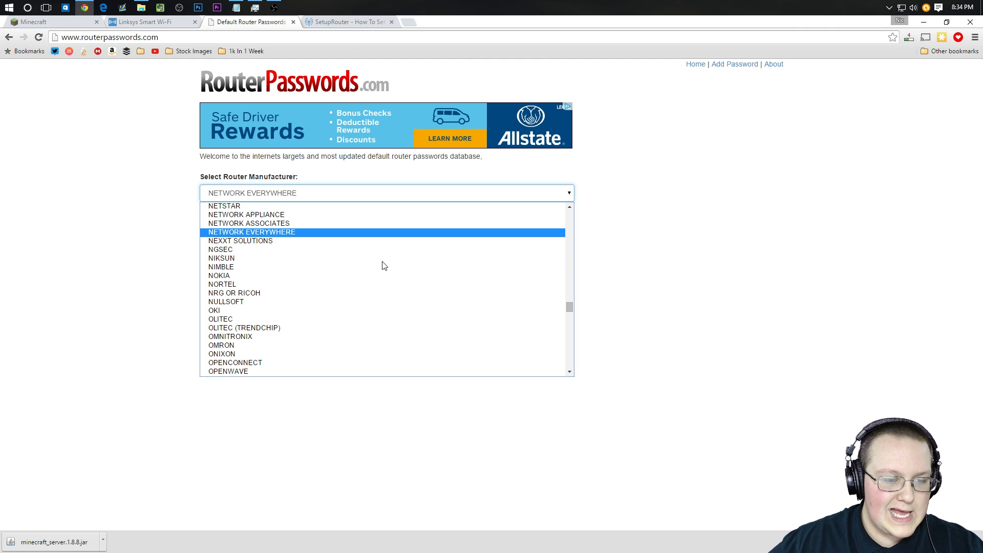
scroll(358, 263, "up", 4)
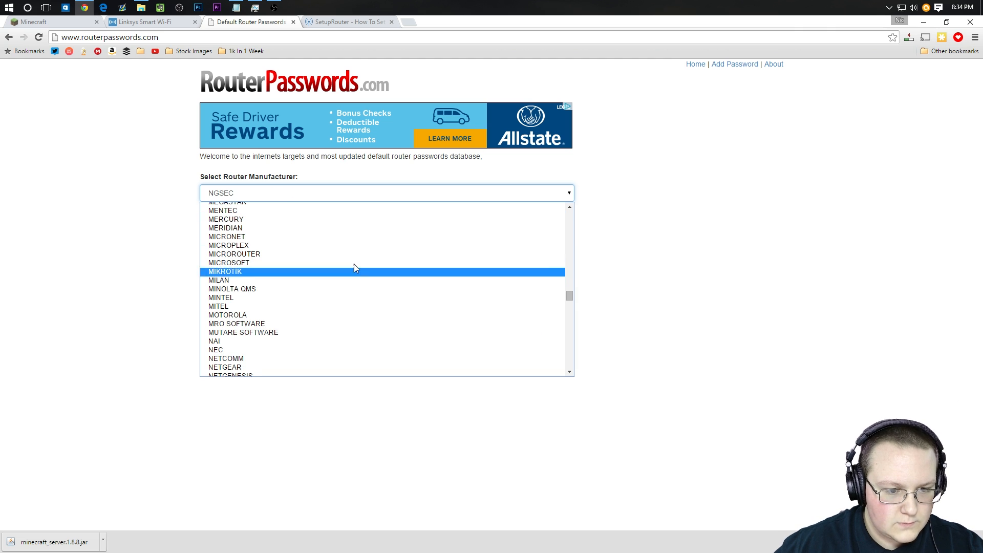
left_click(262, 367)
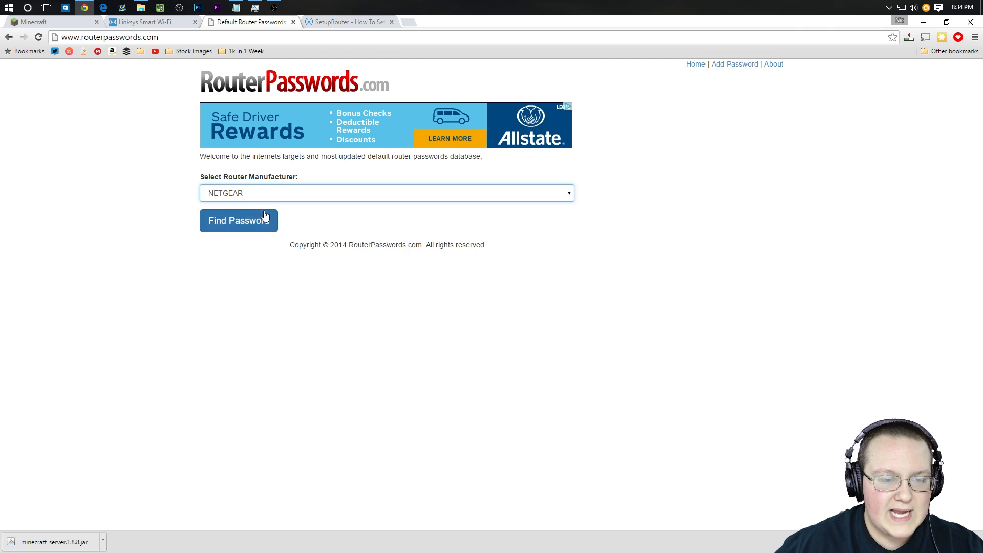
left_click(252, 221)
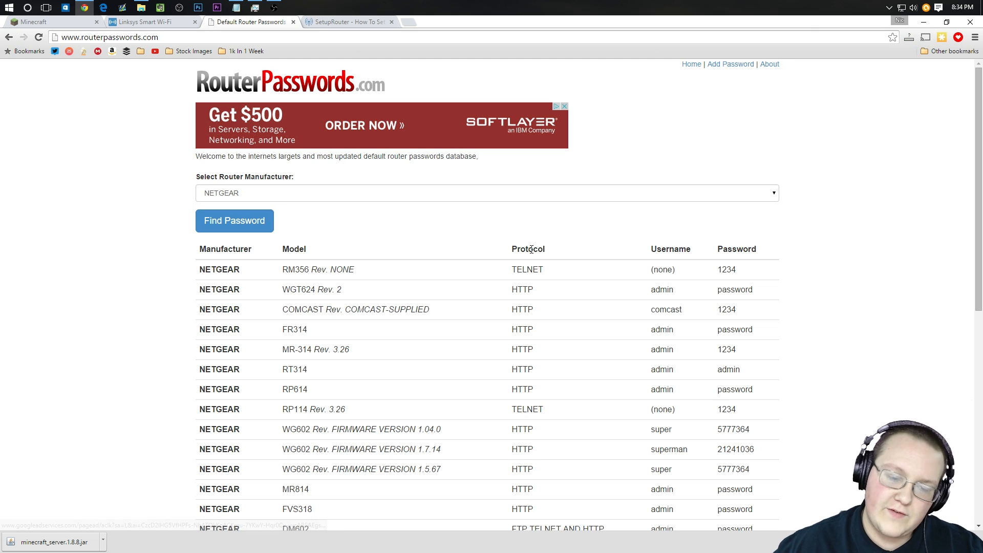
Step: Look through the NETGEAR models and highlight the default login listed for the WNR834BV2
scroll(512, 249, "down", 5)
scroll(471, 244, "down", 3)
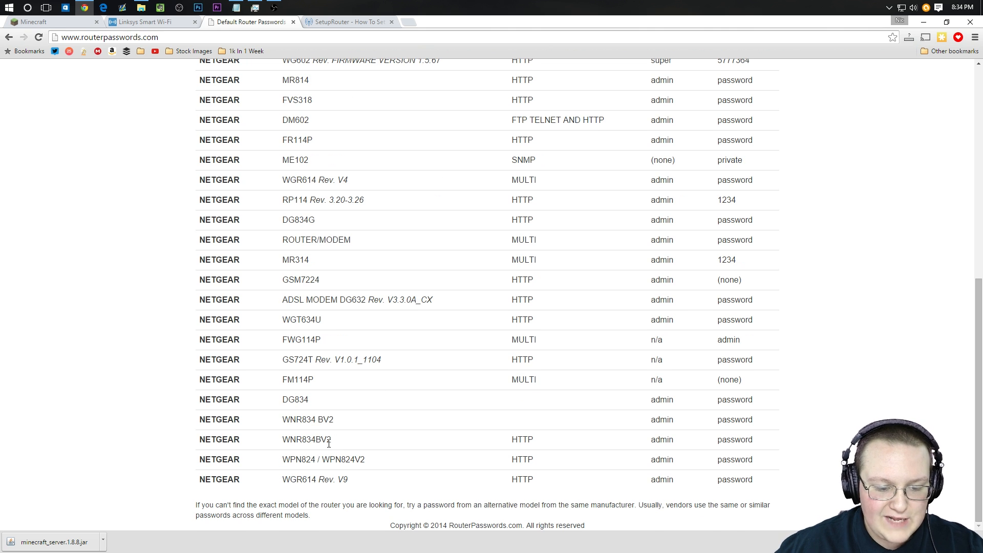
left_click_drag(647, 445, 753, 481)
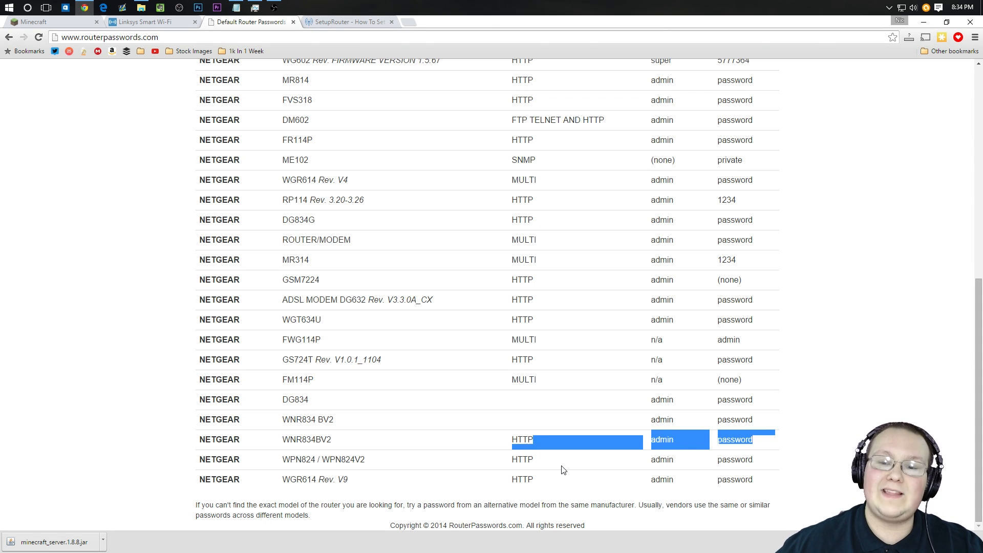
Step: Return to the Linksys sign-in page and fill in admin as the login name along with the router password
left_click(146, 23)
type("admin")
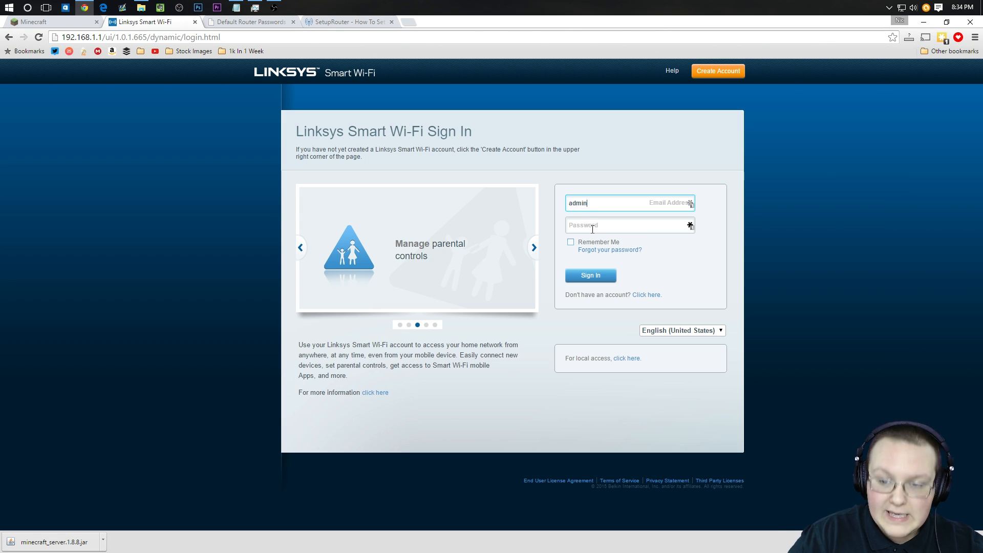
left_click(592, 226)
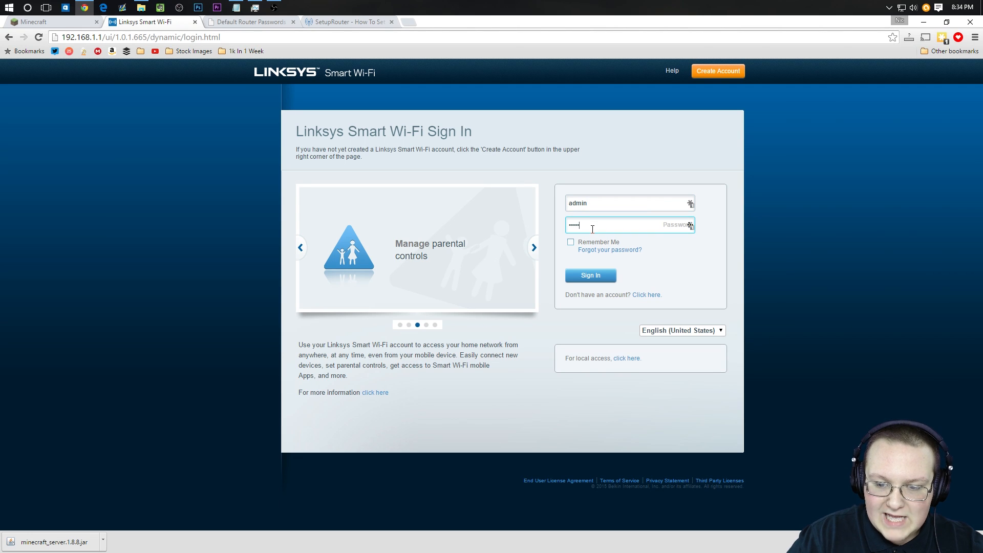
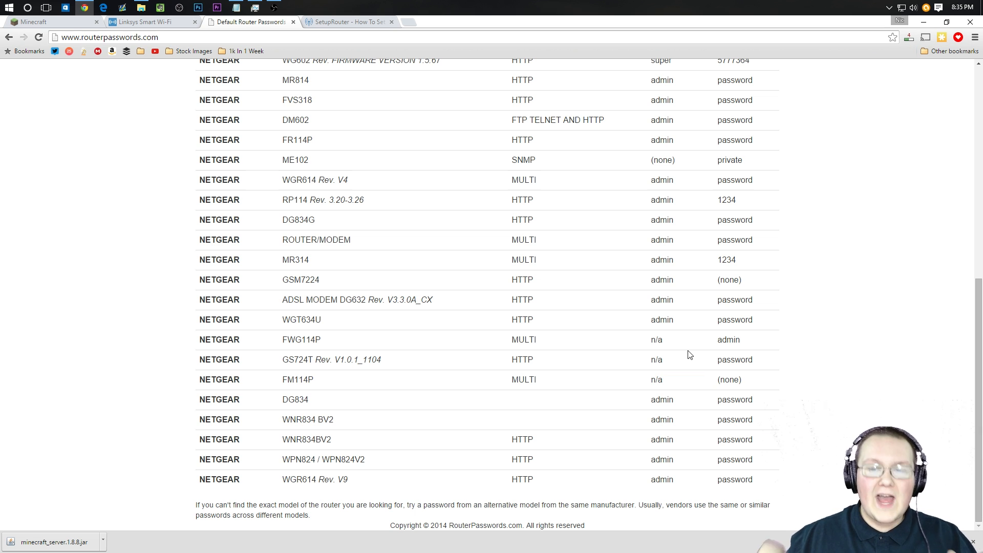
Step: Examine the default usernames and passwords in the NETGEAR table and browse the manufacturer choices
scroll(762, 228, "up", 5)
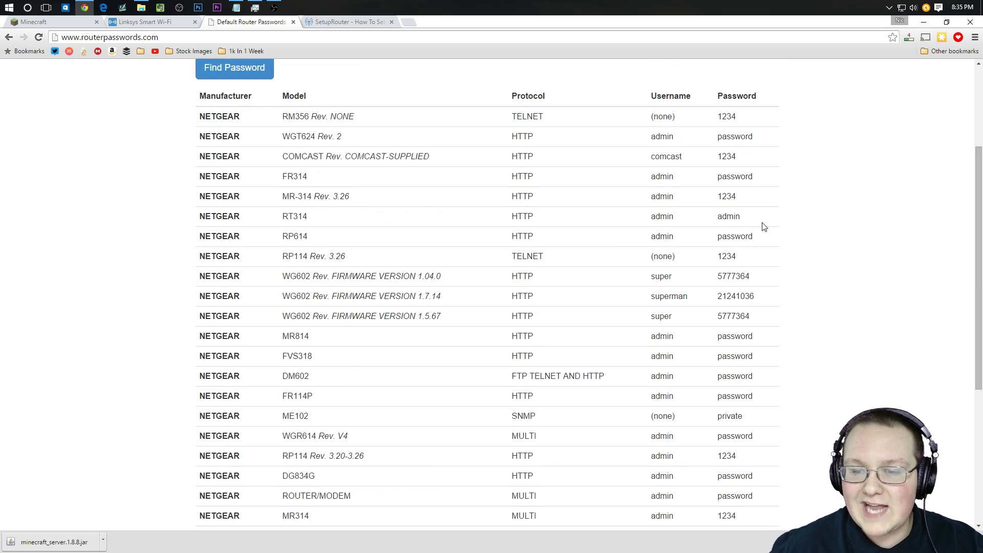
scroll(754, 238, "down", 6)
scroll(756, 235, "up", 8)
scroll(745, 223, "down", 7)
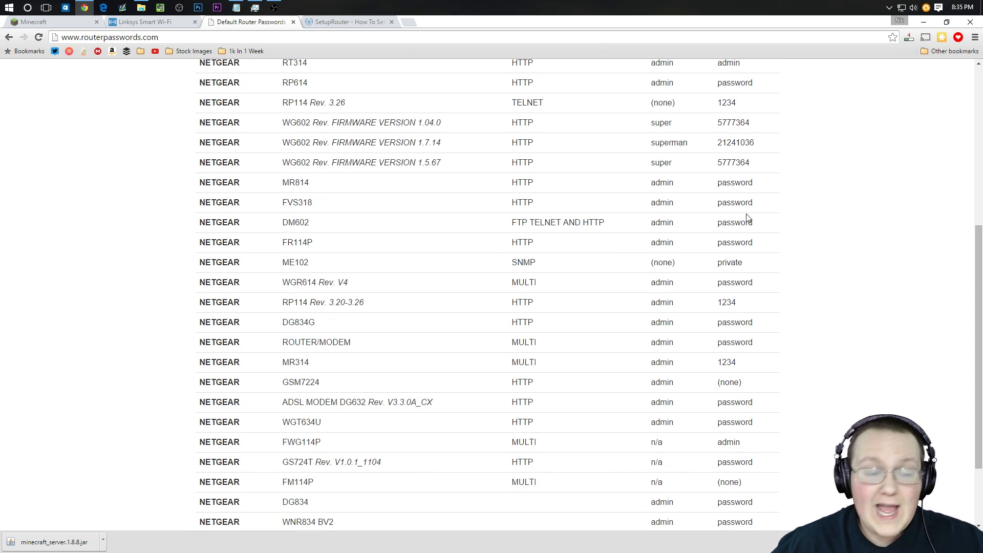
scroll(721, 236, "up", 10)
left_click(271, 196)
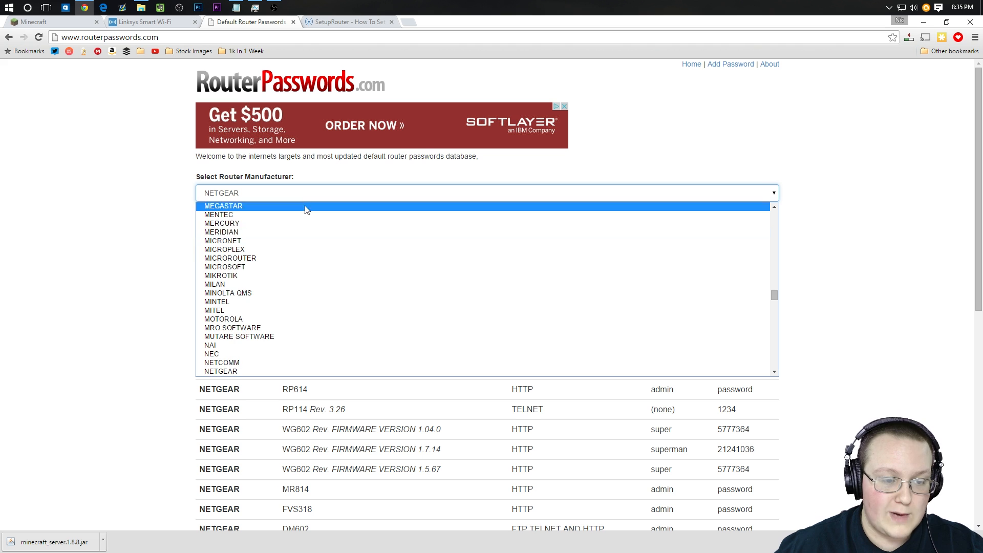
scroll(305, 245, "up", 10)
scroll(304, 251, "up", 10)
scroll(303, 389, "down", 6)
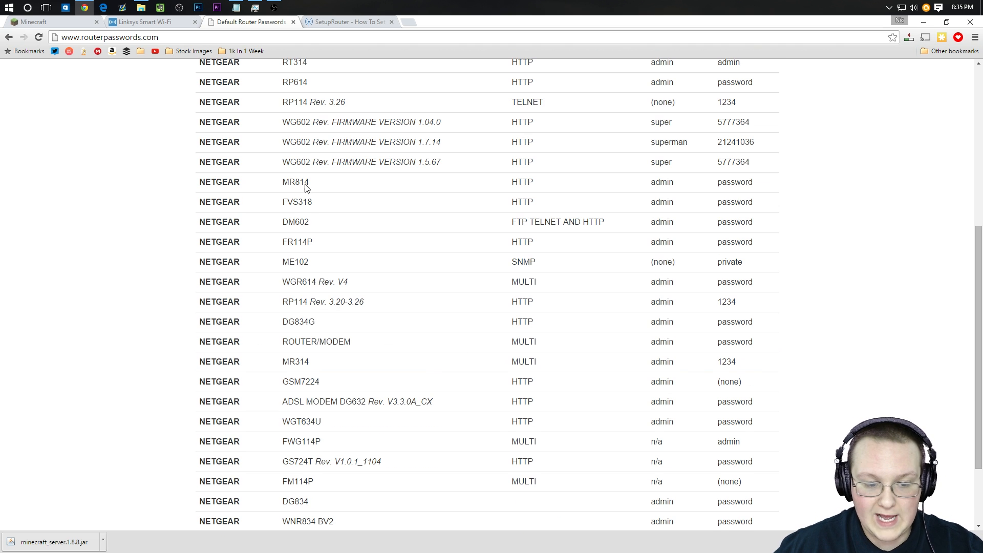
Step: Check the SetupRouter guide site, then sign in to the Linksys router with the account's e-mail and password
left_click(174, 22)
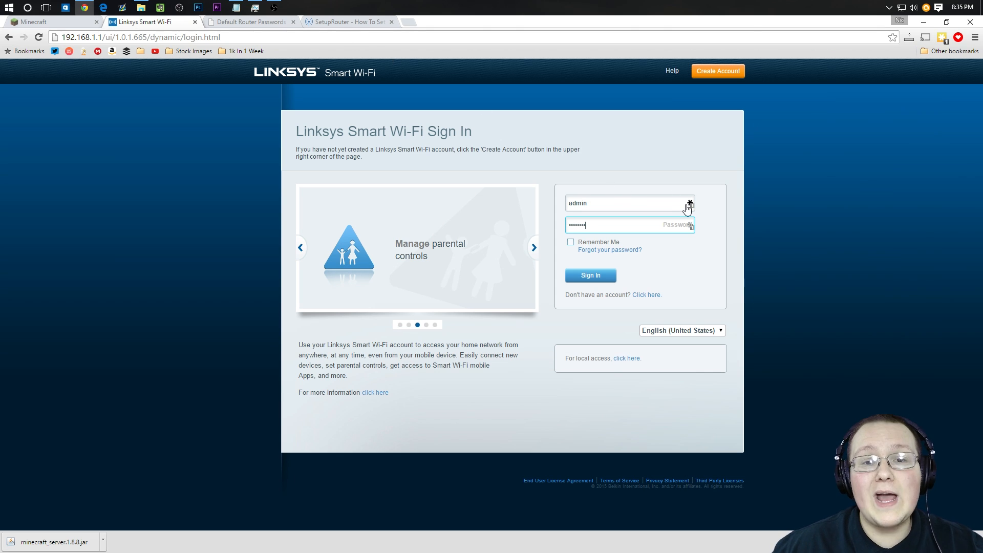
left_click(351, 23)
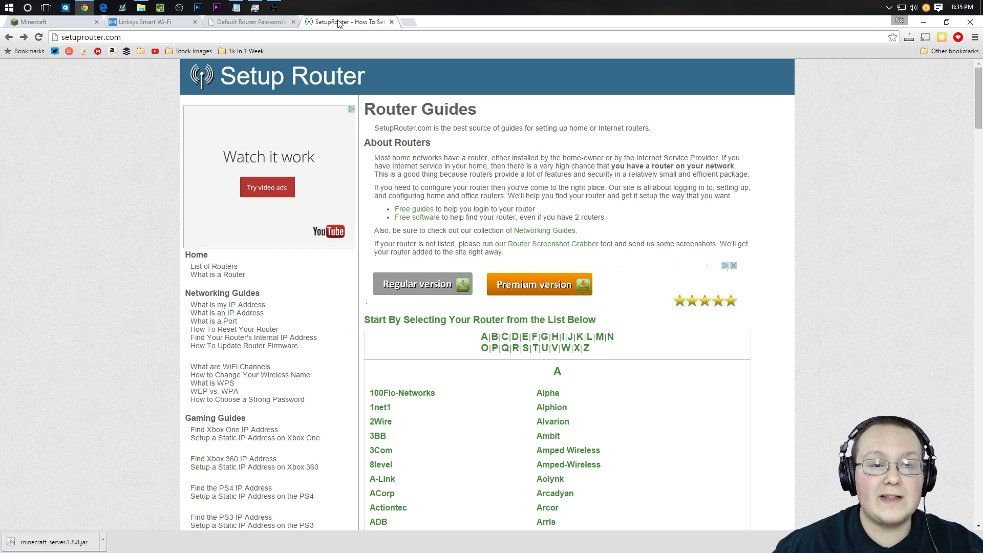
left_click(144, 23)
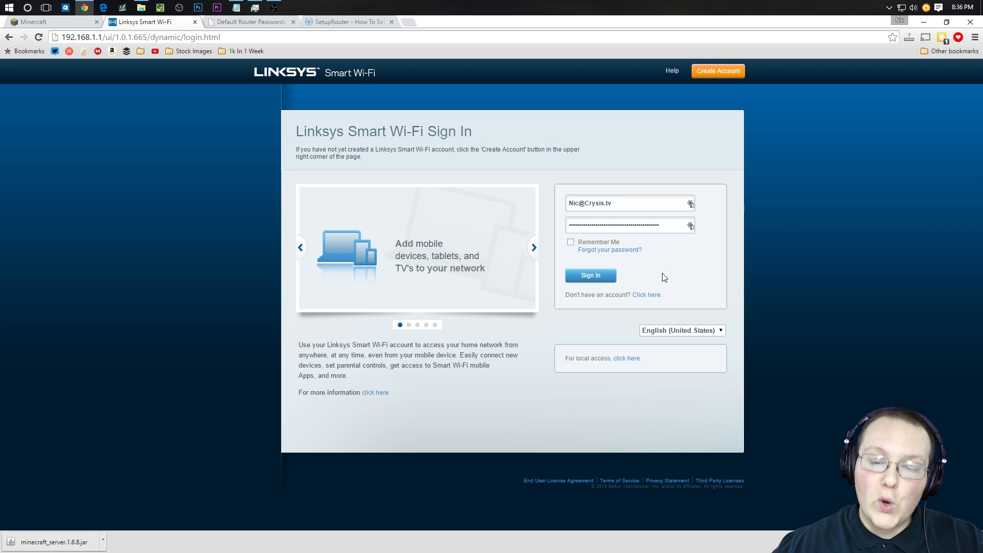
left_click(601, 271)
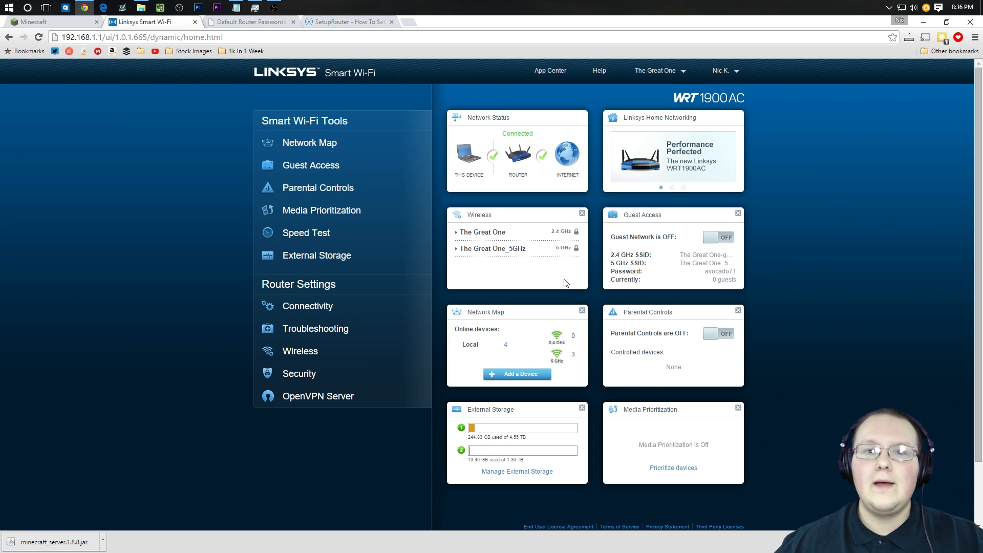
Step: Find the Netgear WNDR4000 among the router models on the SetupRouter guide site and open its guide page
left_click(355, 23)
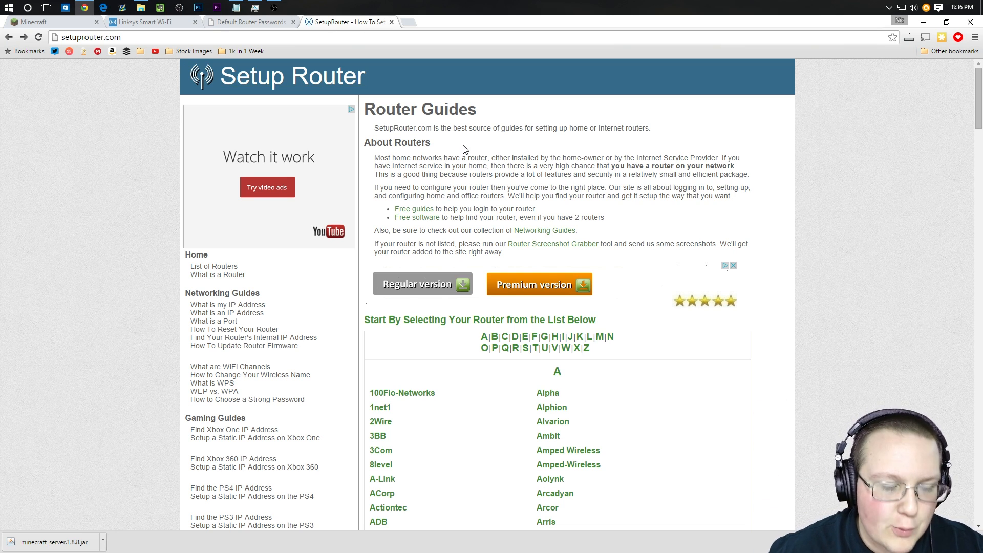
scroll(468, 143, "down", 7)
scroll(474, 134, "down", 18)
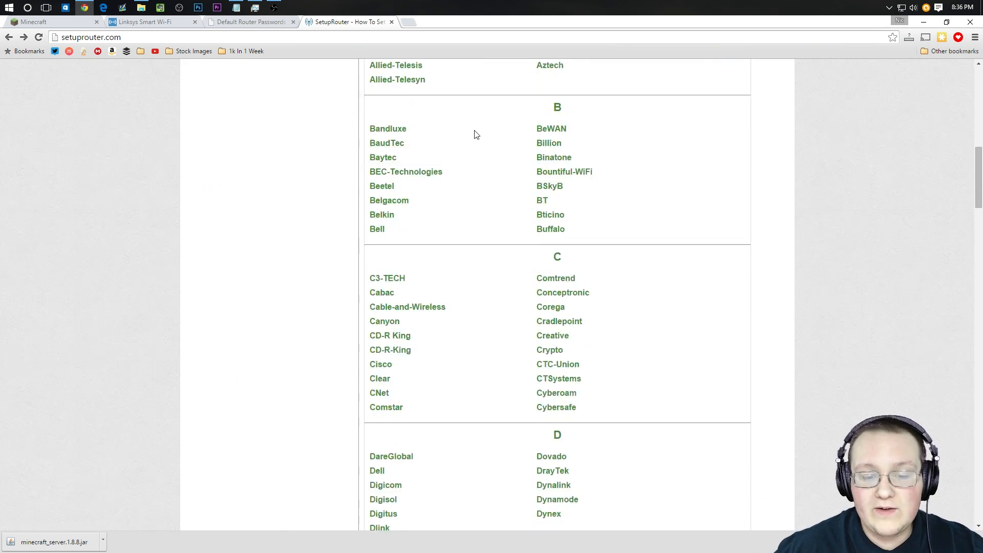
scroll(458, 125, "down", 8)
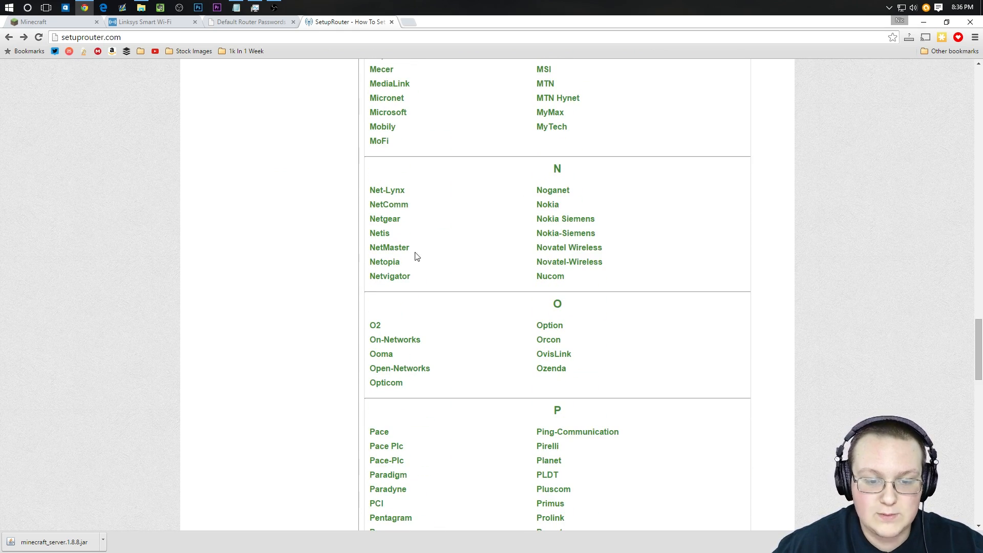
left_click(385, 220)
scroll(514, 259, "down", 20)
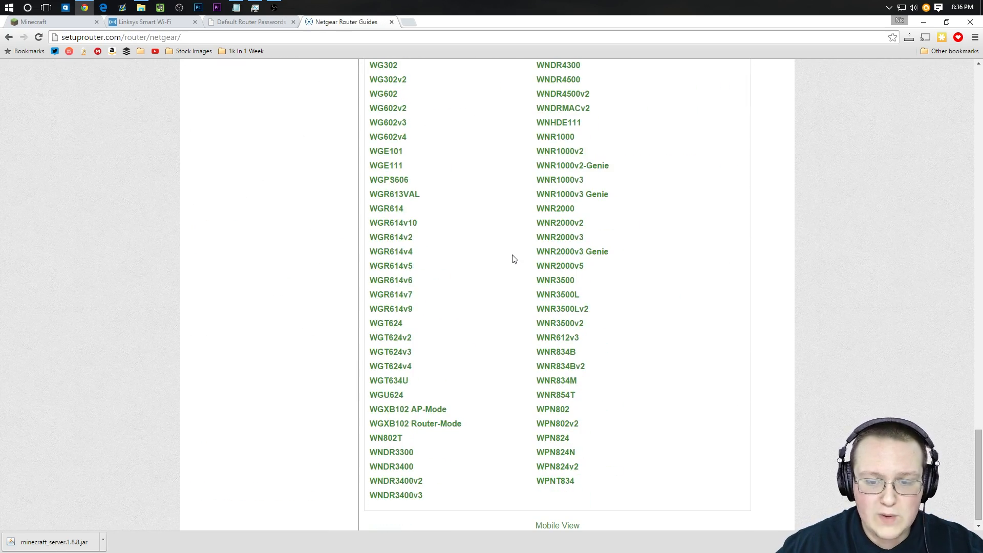
scroll(558, 108, "up", 1)
left_click(557, 105)
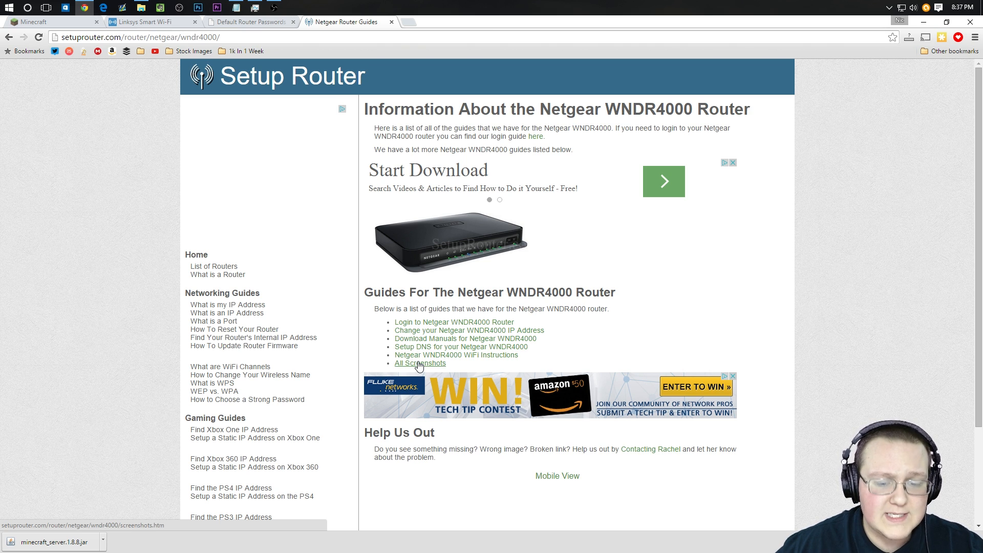
Step: Open the WNDR4000 screenshots and examine the enlarged Port Forwarding page
left_click(419, 364)
scroll(590, 337, "down", 2)
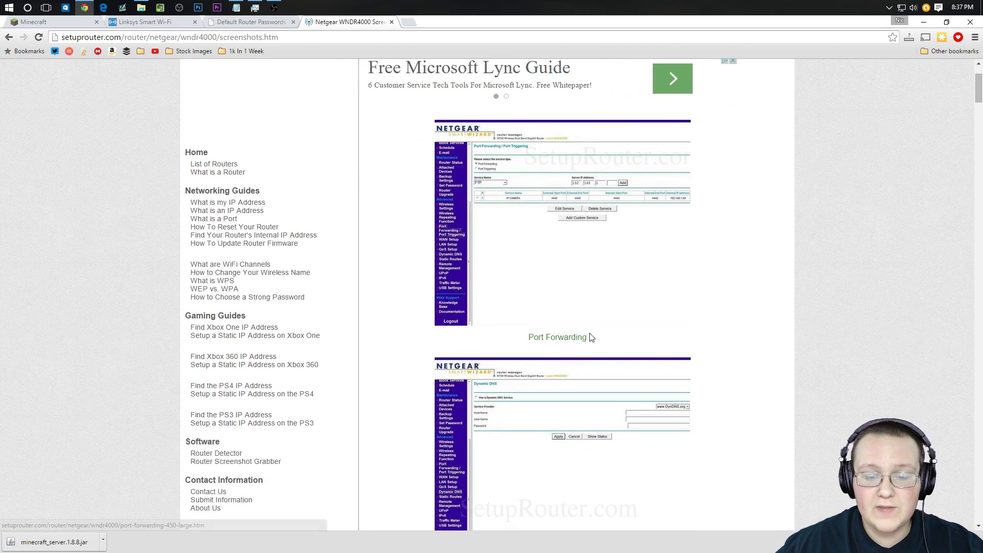
left_click(576, 337)
scroll(563, 238, "down", 2)
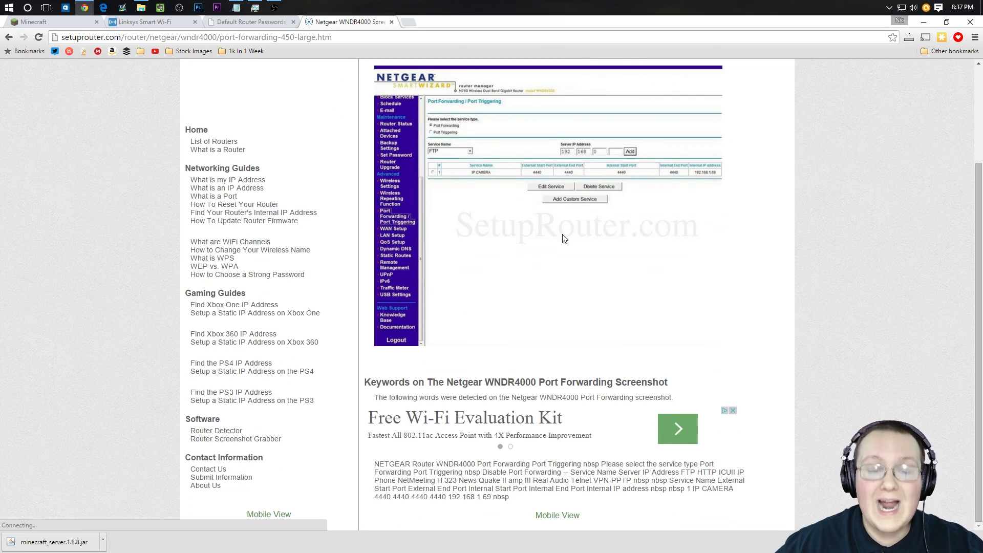
scroll(563, 238, "up", 1)
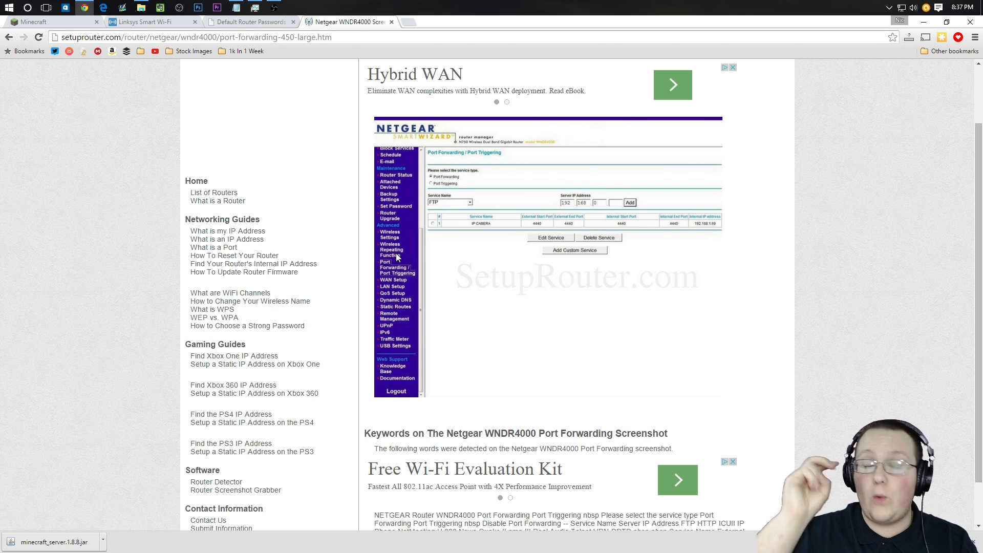
Step: In the Linksys router's security settings, delete the existing Minecraft Server single port forwarding entry
left_click(143, 22)
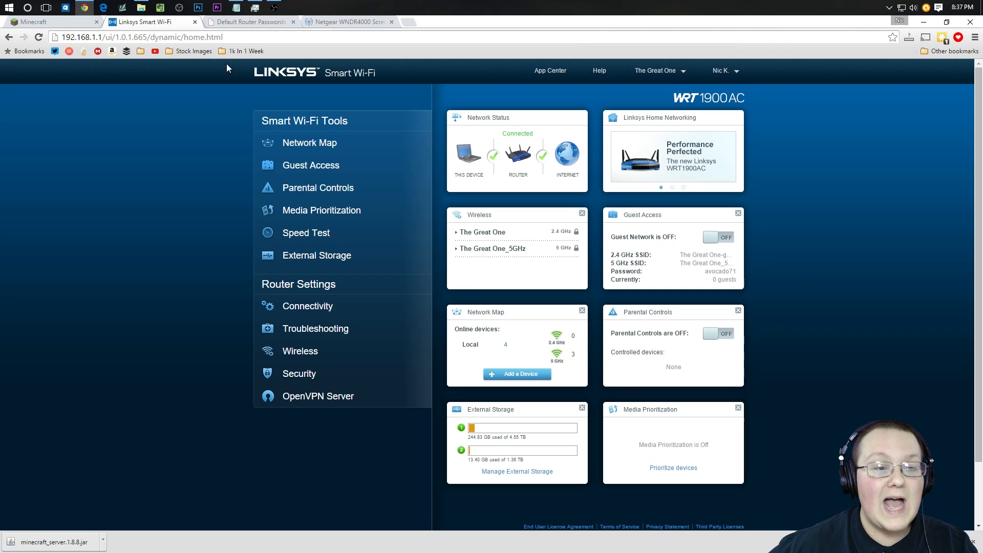
left_click(334, 374)
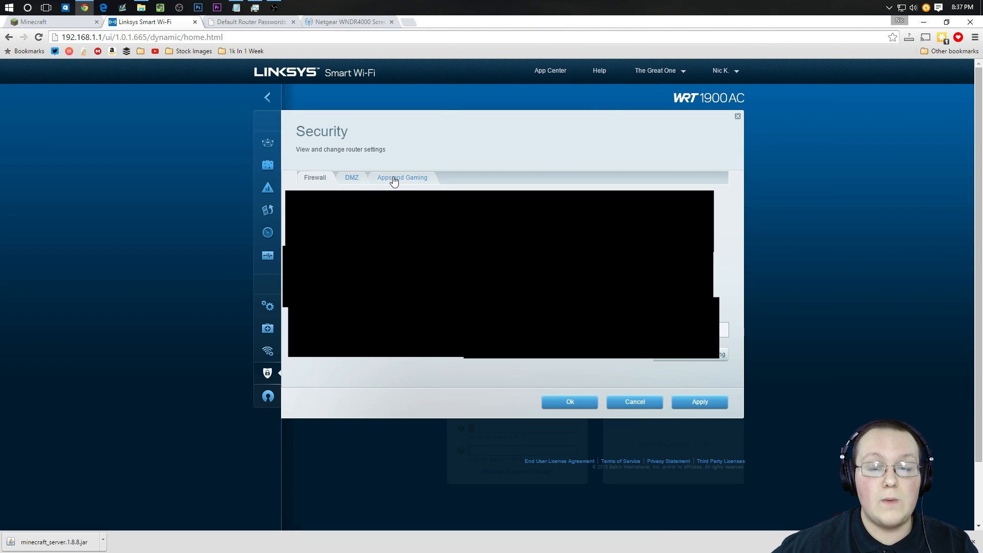
left_click(394, 179)
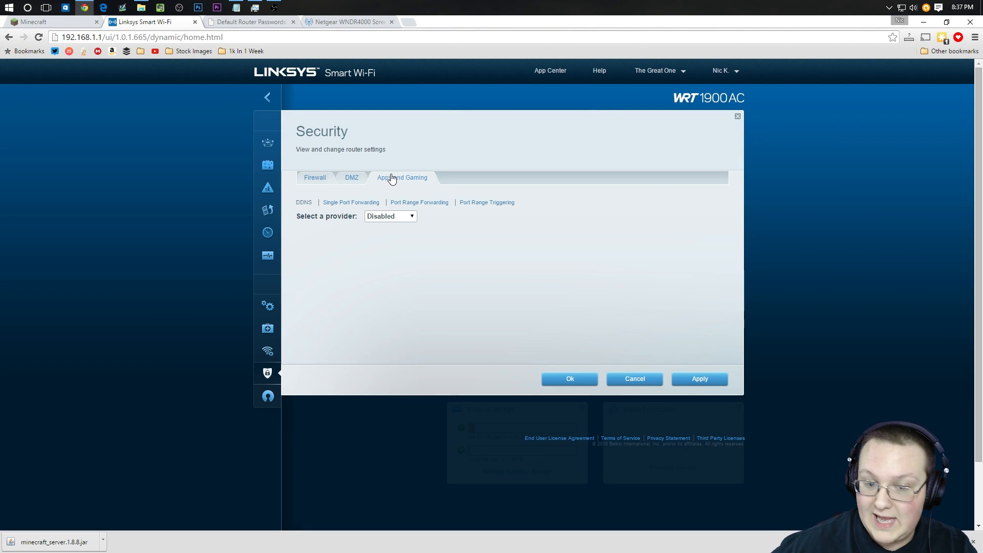
left_click(346, 203)
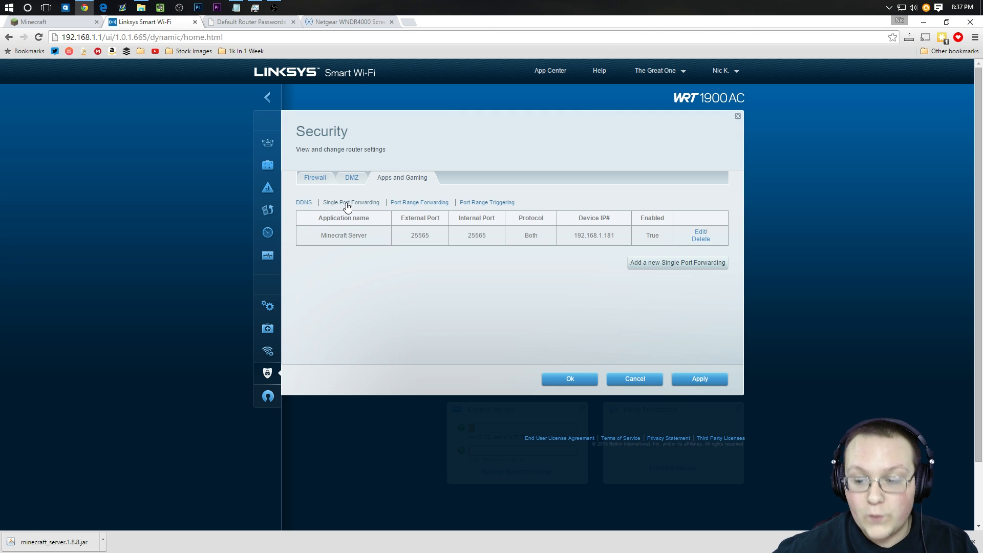
left_click(700, 239)
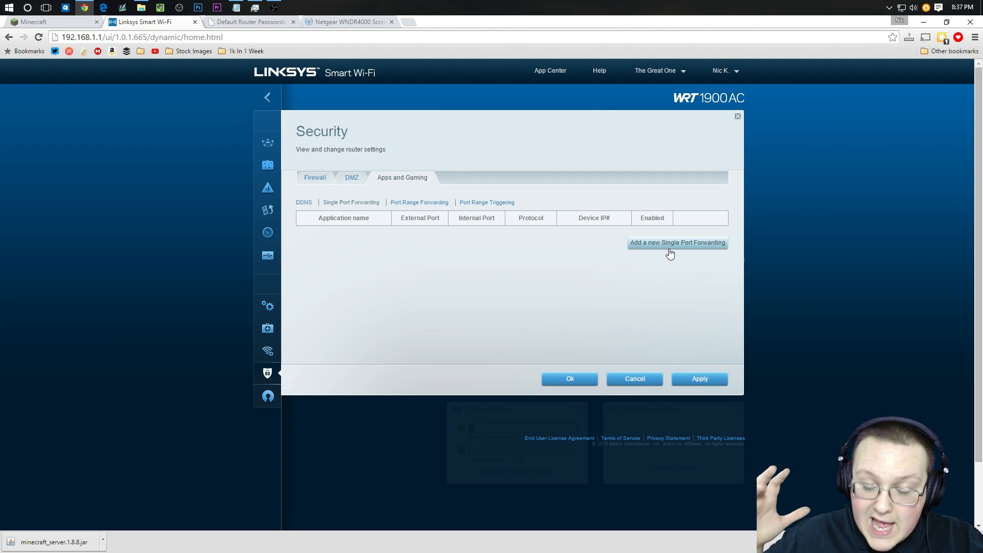
Step: Add a new single port forwarding entry with the application name Minecraft Server
left_click(669, 243)
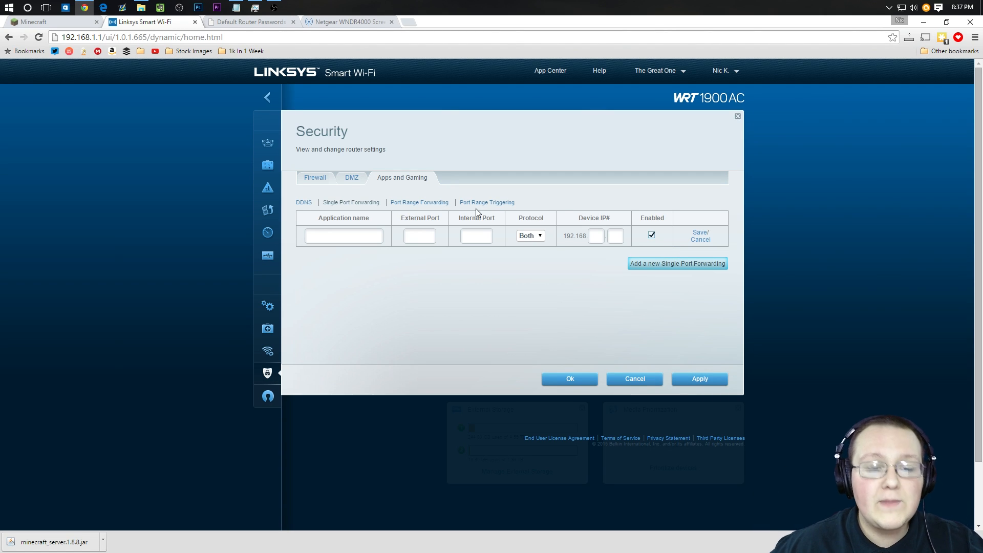
left_click(345, 238)
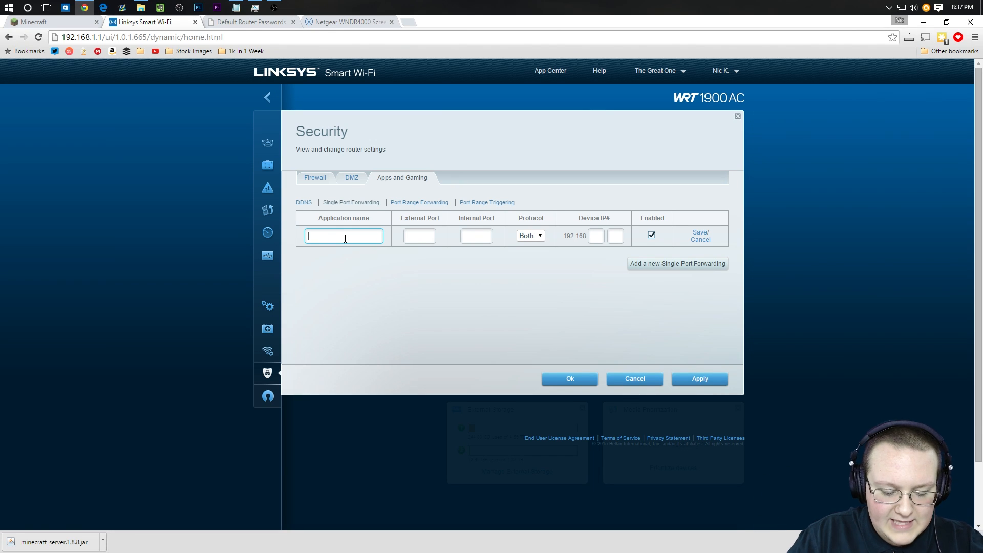
type("Minecraft Server")
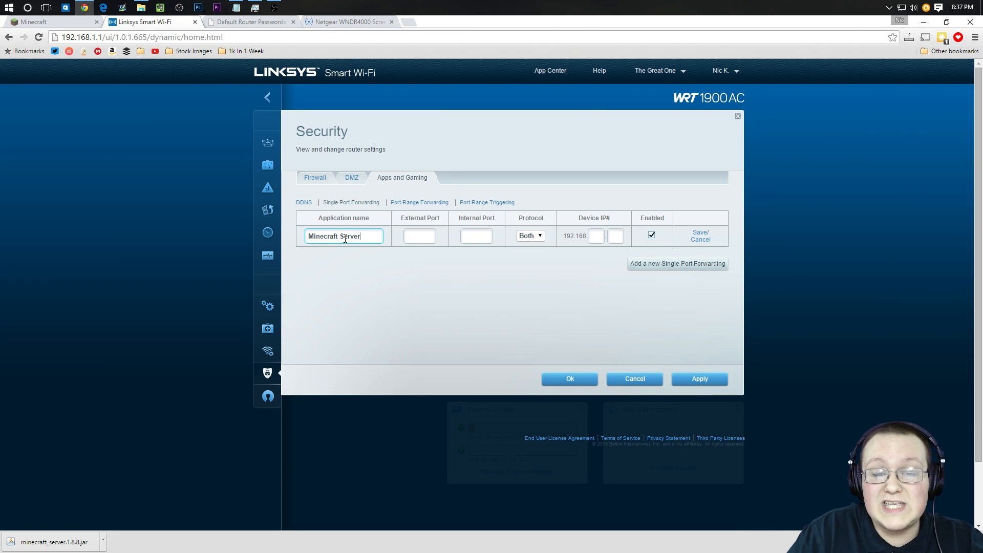
key("Tab")
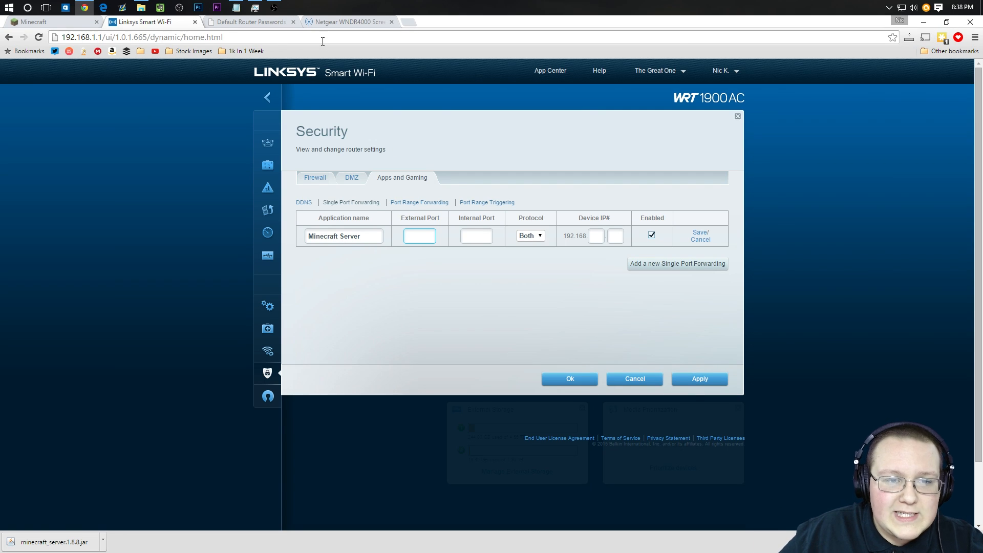
Step: Check the Netgear port forwarding screenshot again and return to the Linksys entry
left_click(333, 23)
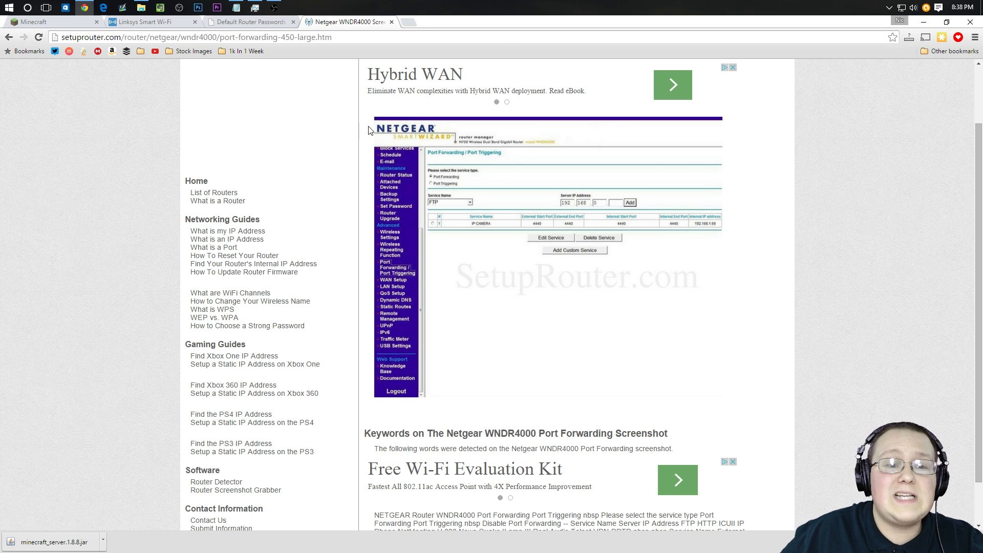
left_click(225, 23)
left_click(149, 21)
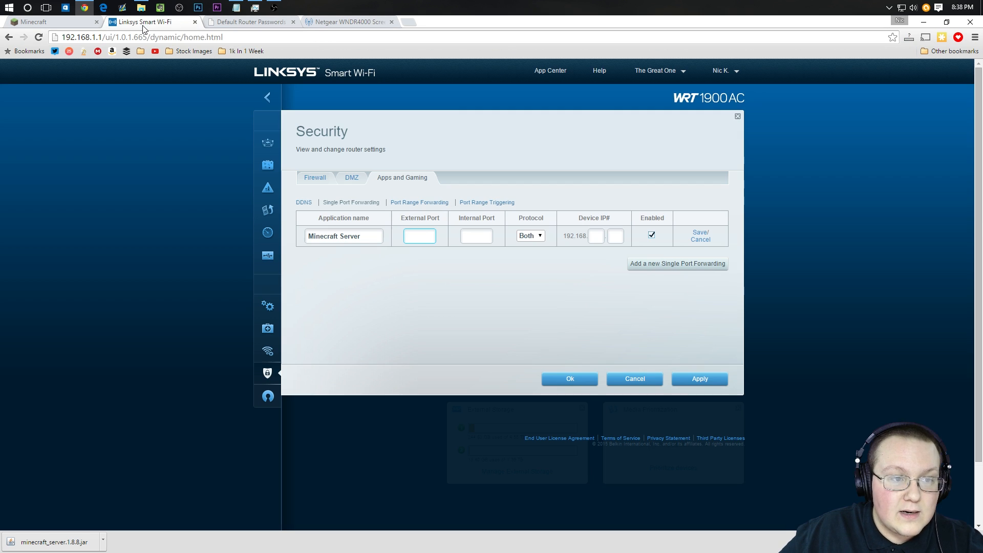
Step: Set both the external and internal port of the Minecraft Server entry to 25565
left_click(420, 236)
type("255")
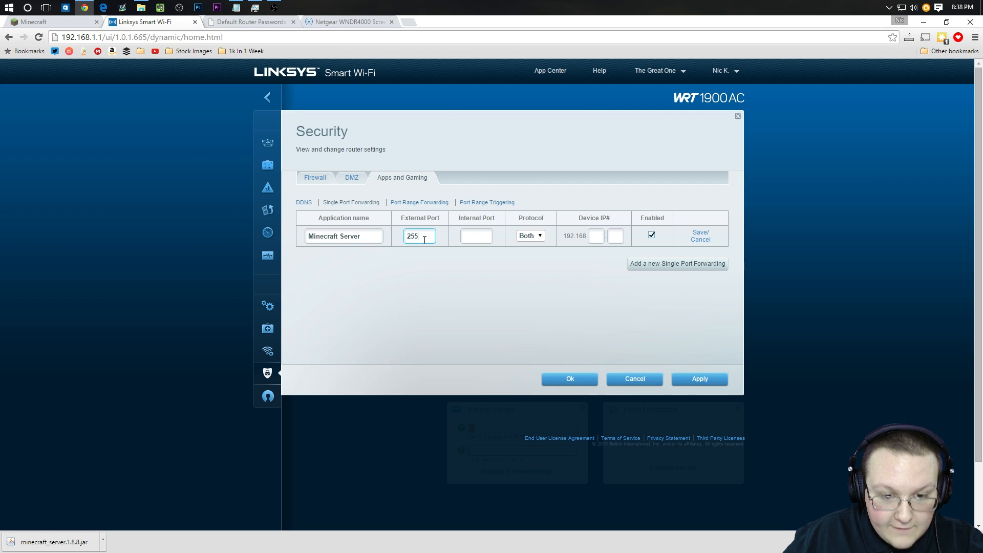
type("65")
left_click(466, 239)
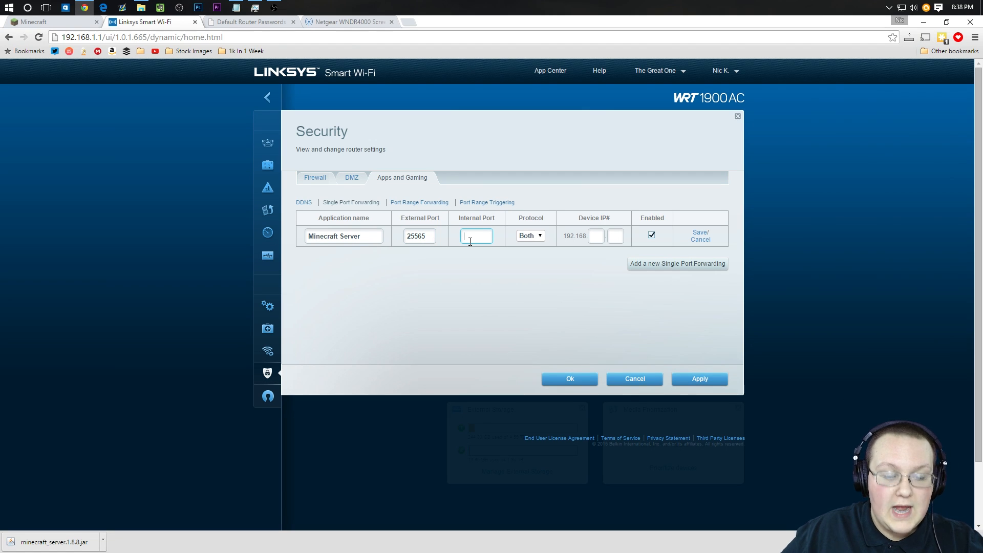
type("25565")
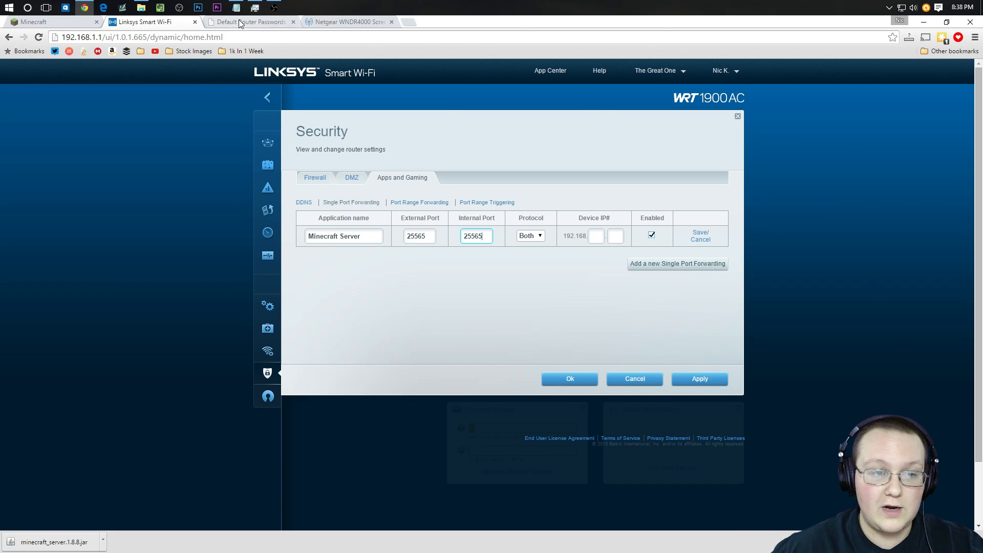
Step: Compare the port fields with the service name and port columns in the Netgear screenshot, then return to the Linksys page
left_click(330, 16)
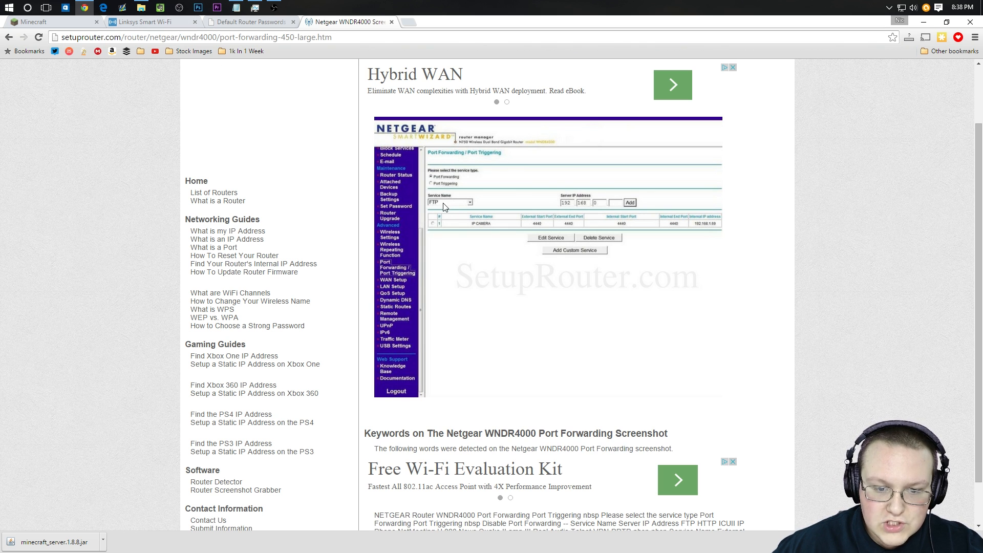
left_click(244, 26)
left_click(166, 24)
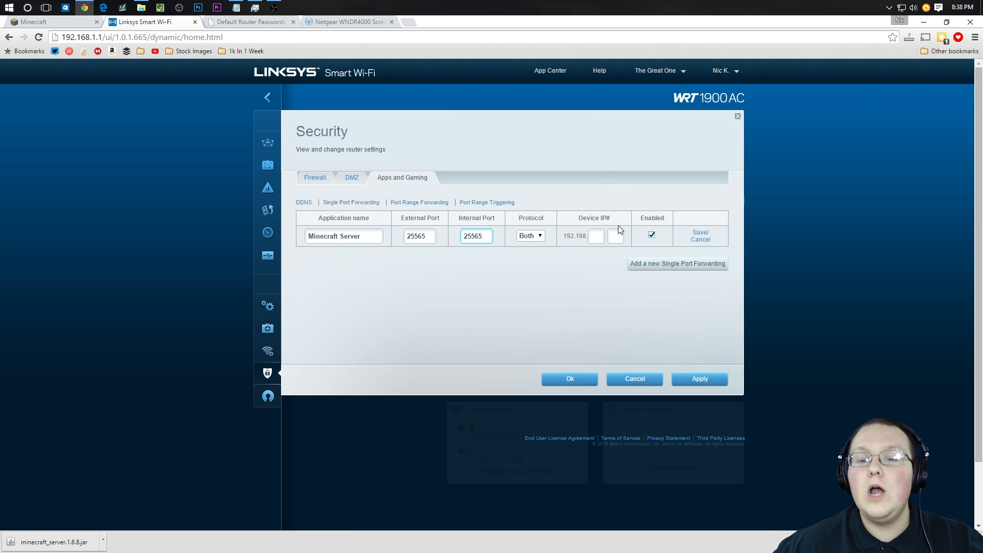
Step: Try TCP and UDP as the entry's protocol, then set it back to Both
left_click(533, 236)
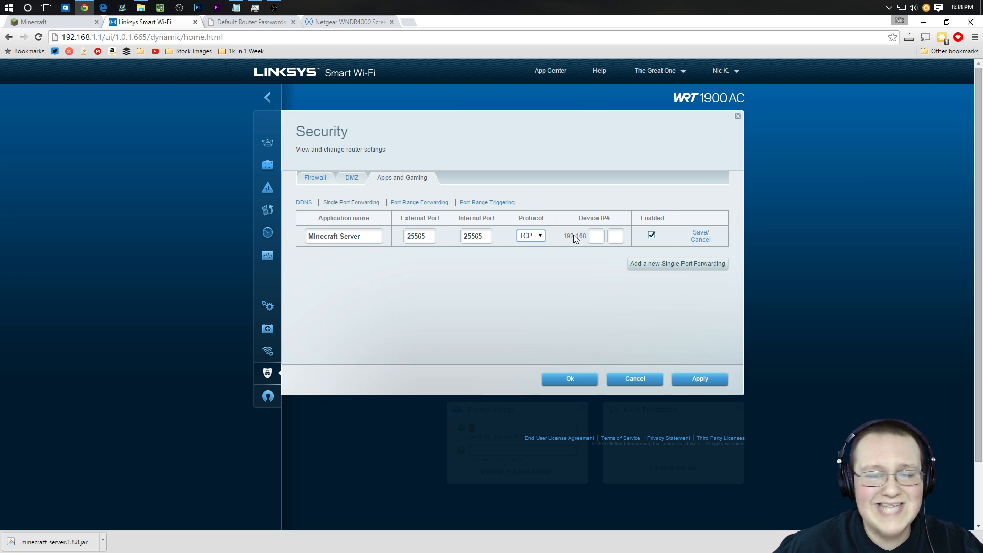
left_click(535, 237)
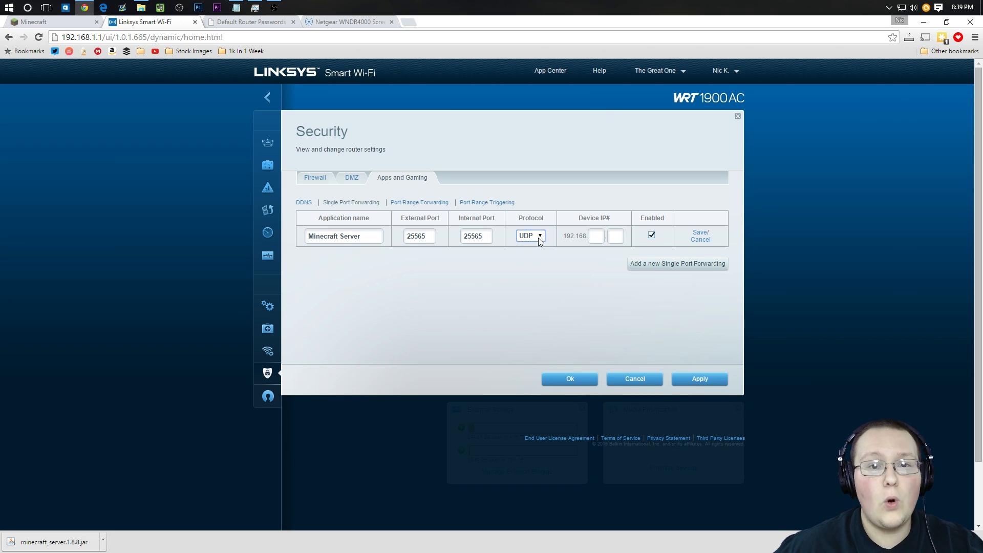
left_click(539, 237)
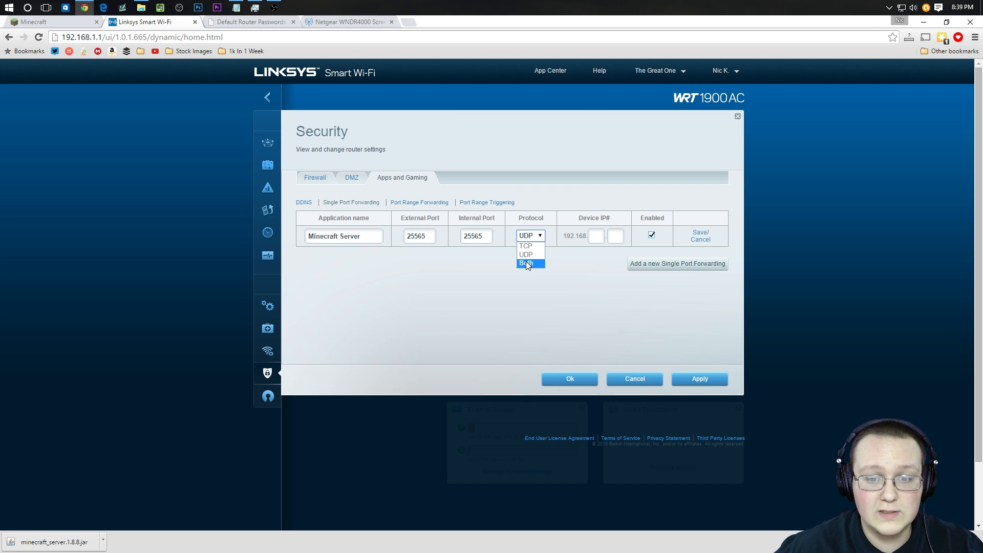
left_click(535, 264)
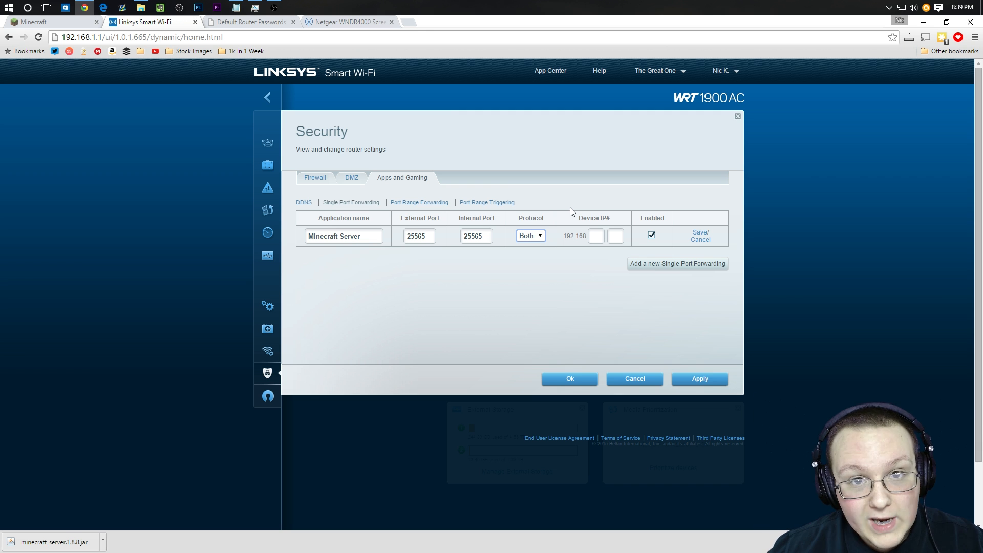
Step: Using the IPv4 address noted in Notepad, set the entry's device IP to 192.168.1.181 and save the entry
left_click(236, 7)
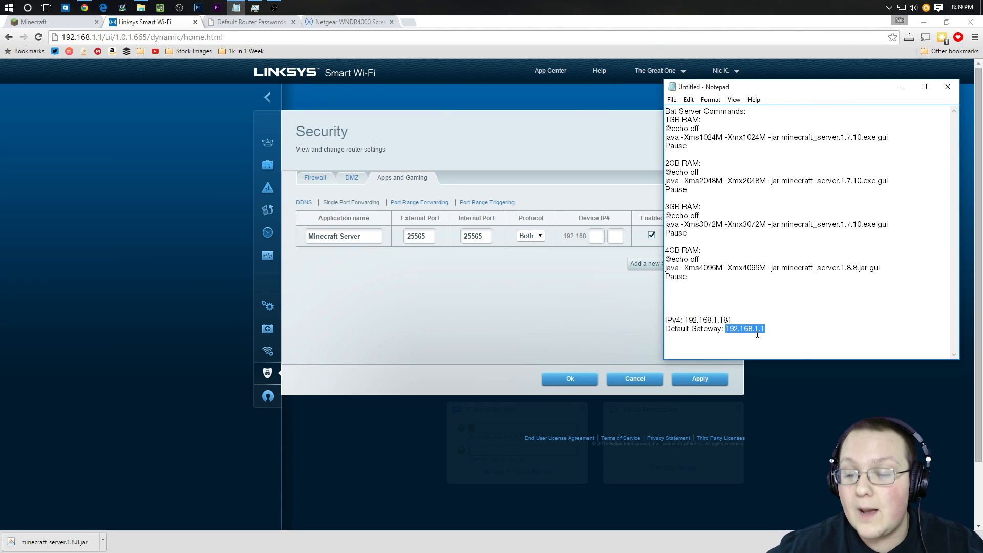
left_click_drag(732, 320, 713, 320)
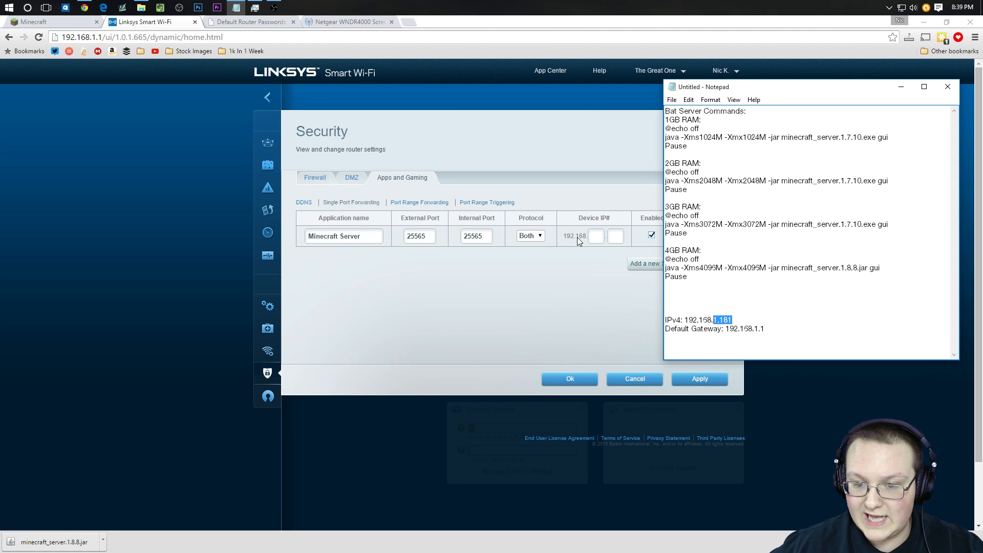
left_click(594, 236)
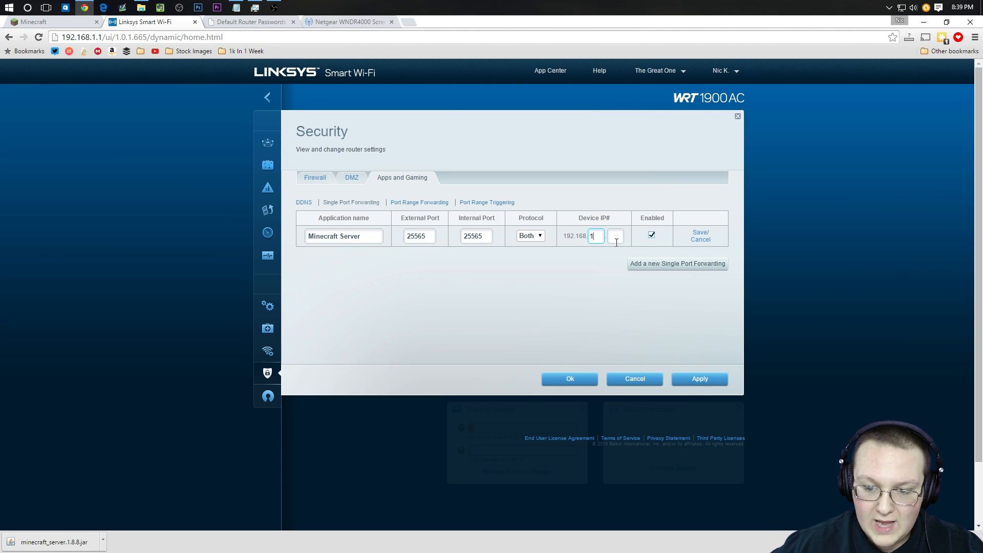
type("1")
left_click(236, 7)
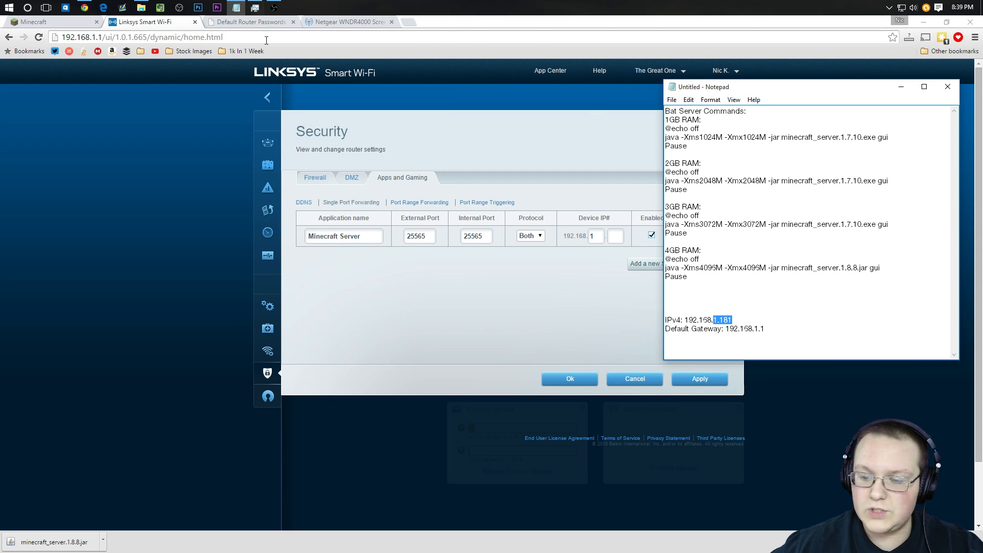
left_click(616, 237)
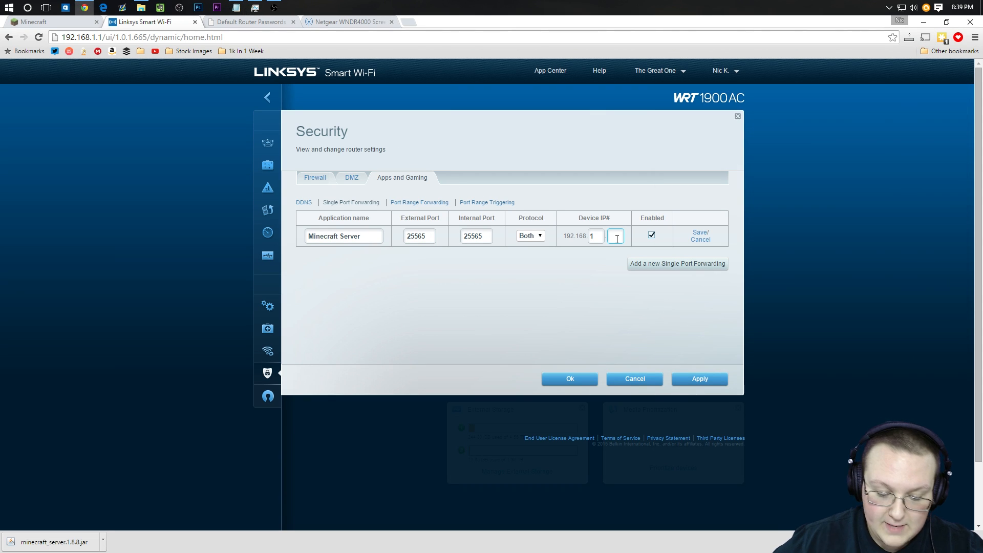
type("181")
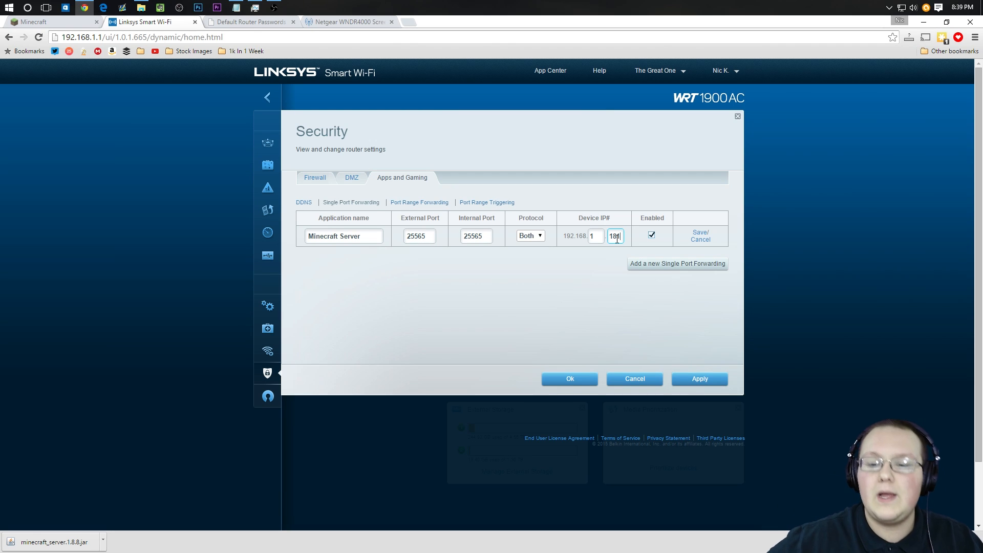
left_click(699, 233)
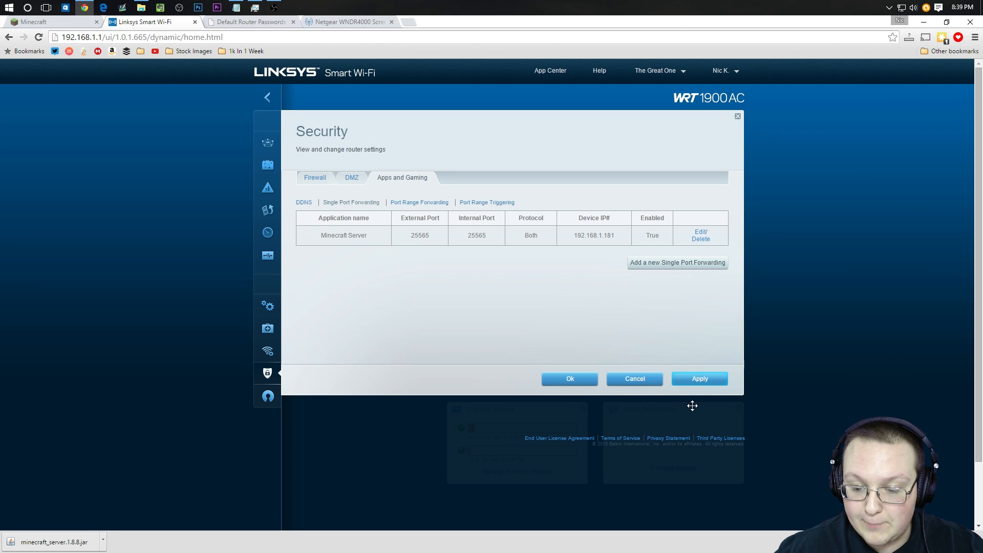
Step: Confirm the router's single port forwarding settings and minimize the browser
left_click(573, 379)
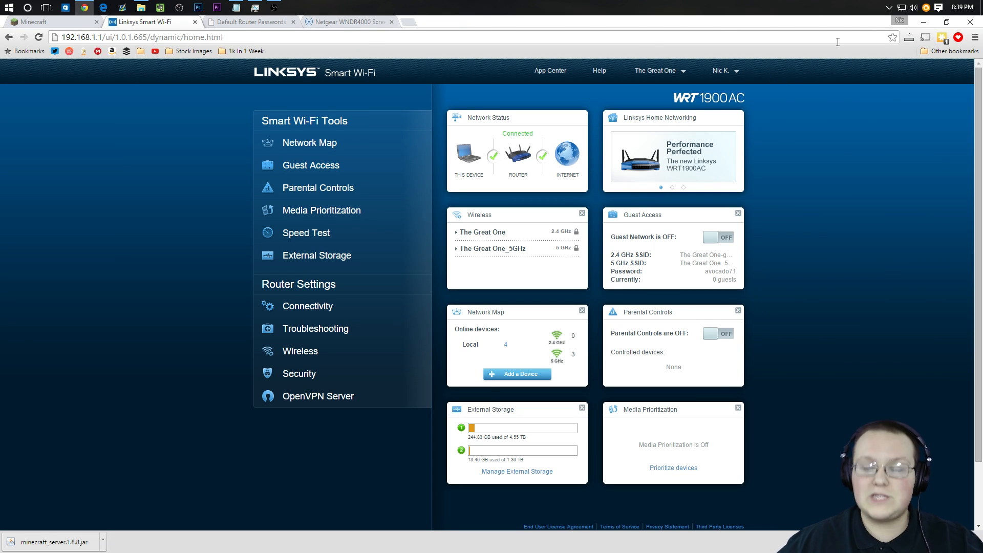
left_click(923, 22)
Step: Launch the server directly from the minecraft_server.1.8.8 file and shut it down with the stop command
double_click(449, 313)
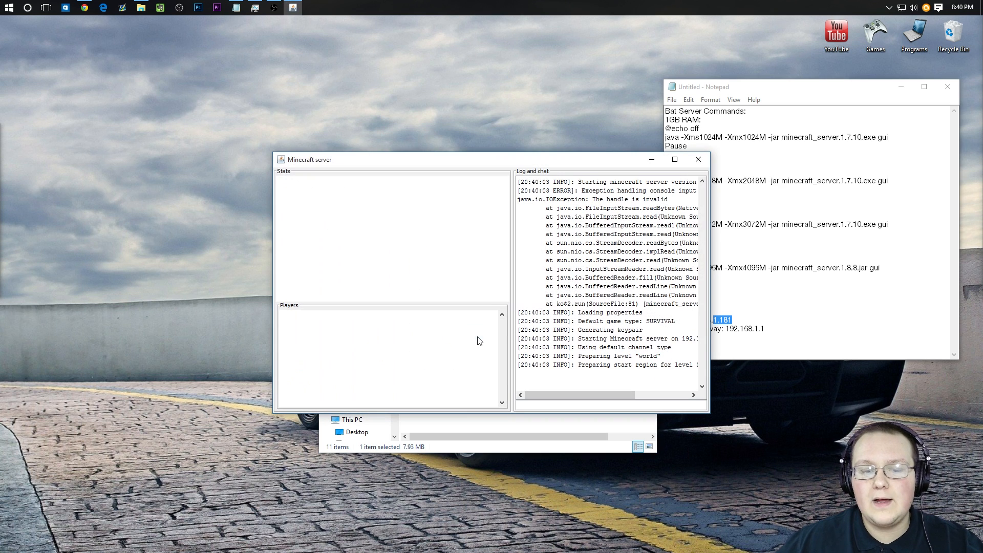
left_click(563, 403)
type("stop")
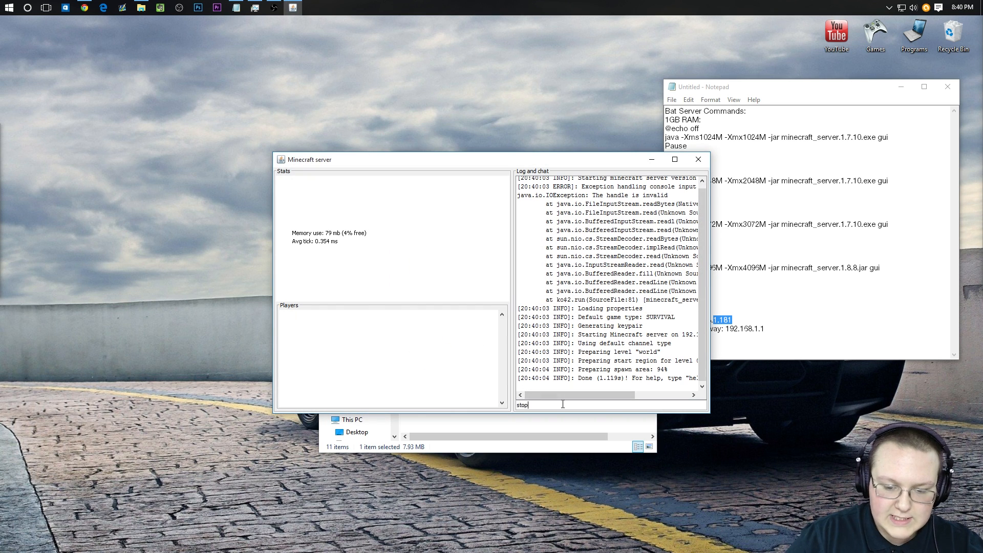
key("Return")
Step: Start the server from the startserver batch file in the MC Server 1.8.8 folder
left_click(427, 346)
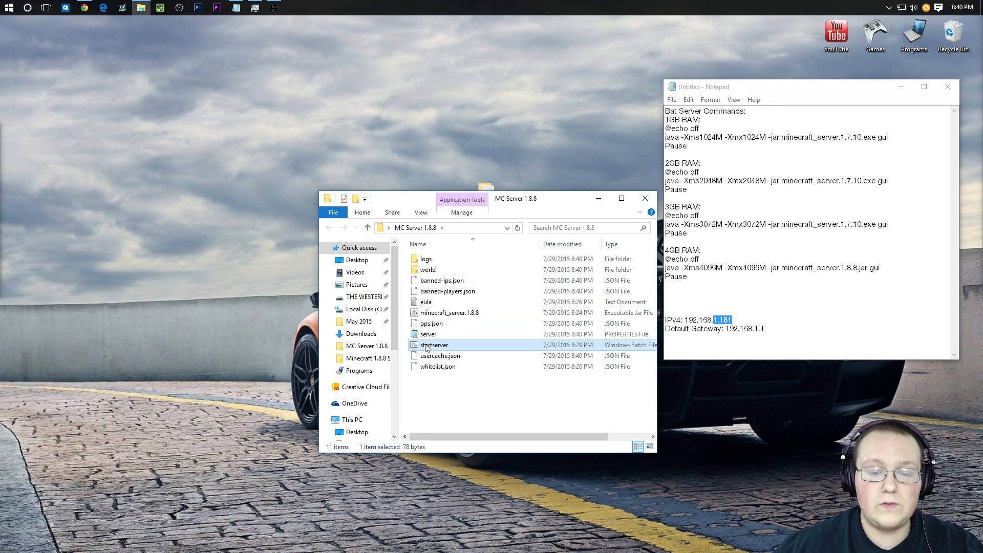
key("Up")
key("Up")
key("Up")
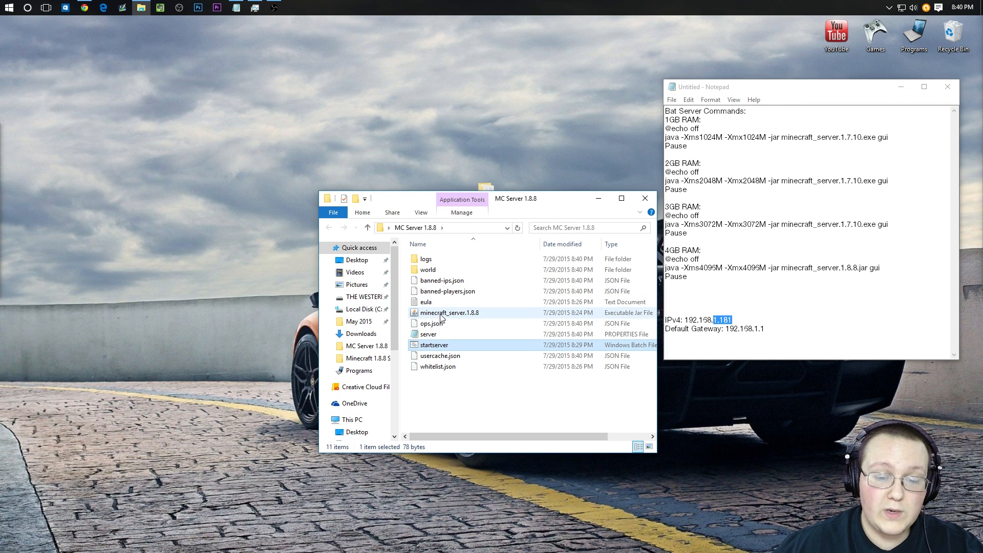
left_click(440, 348)
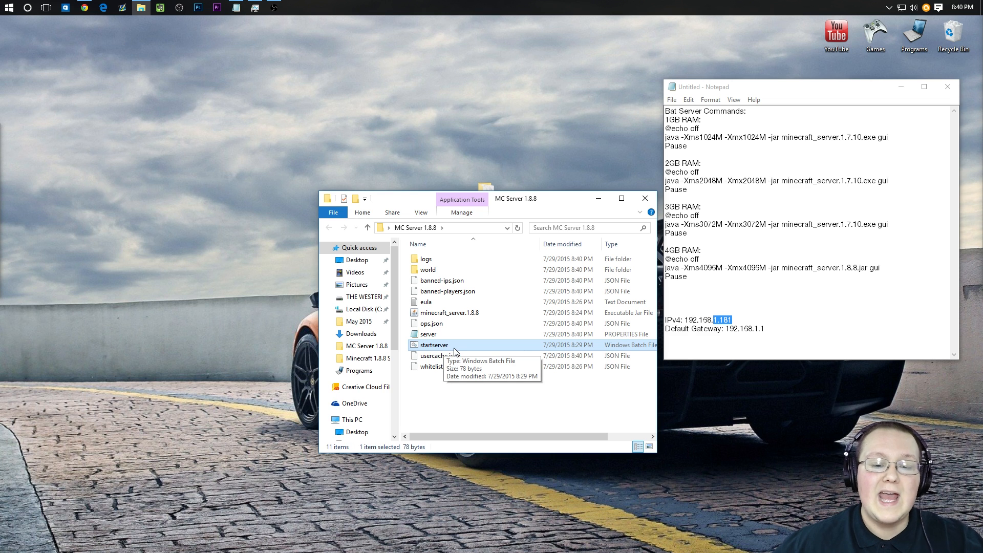
left_click(442, 313)
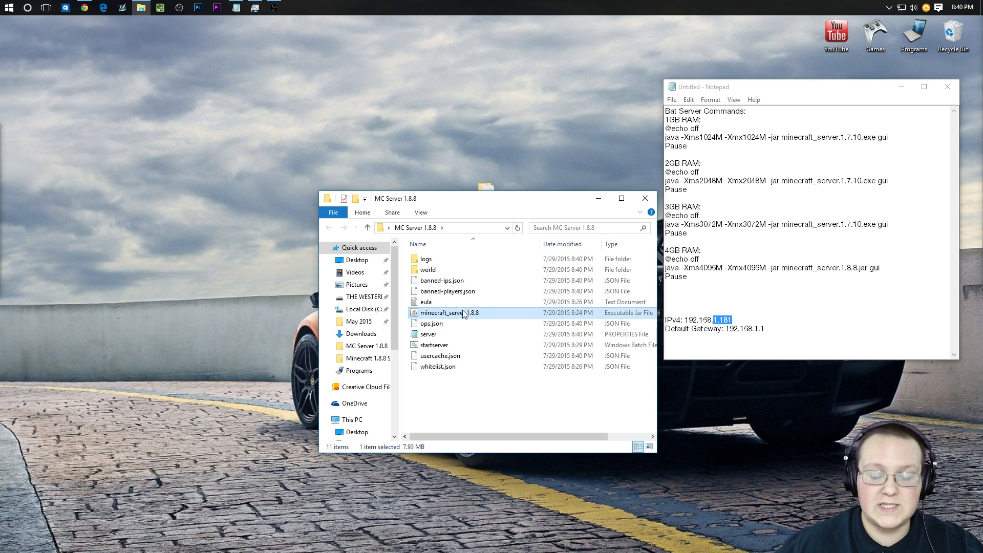
left_click(450, 347)
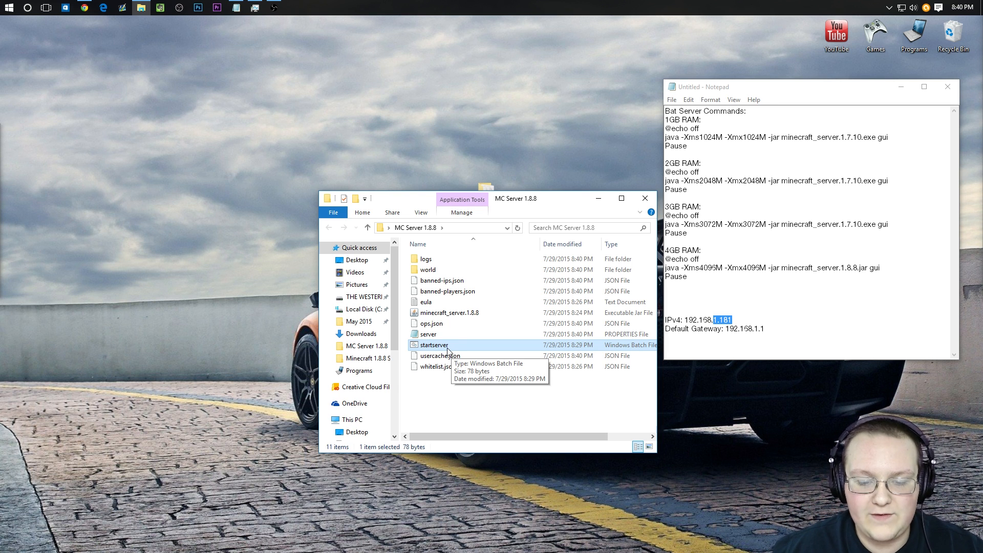
double_click(447, 348)
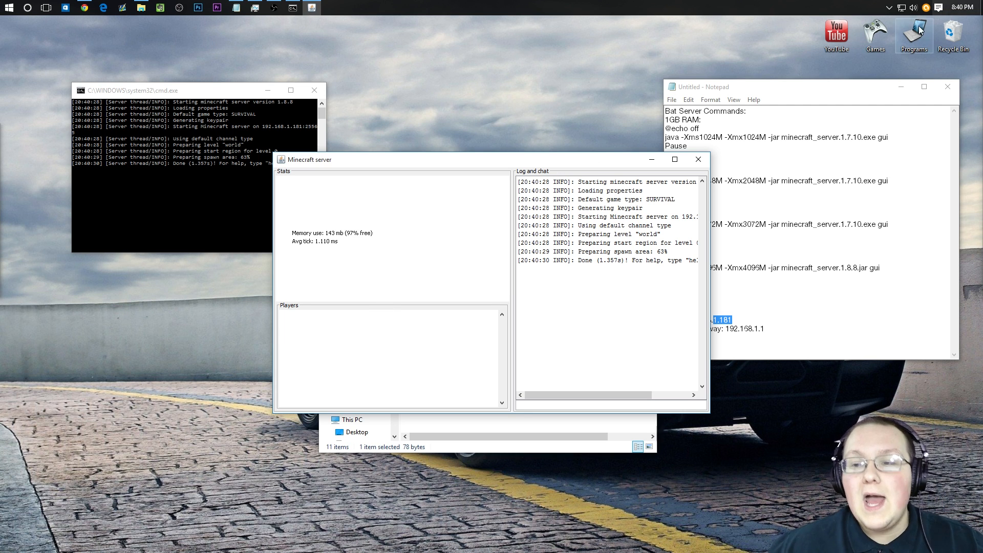
Step: Launch Minecraft from the Games folder on the desktop and start the game from its launcher
double_click(875, 35)
double_click(497, 351)
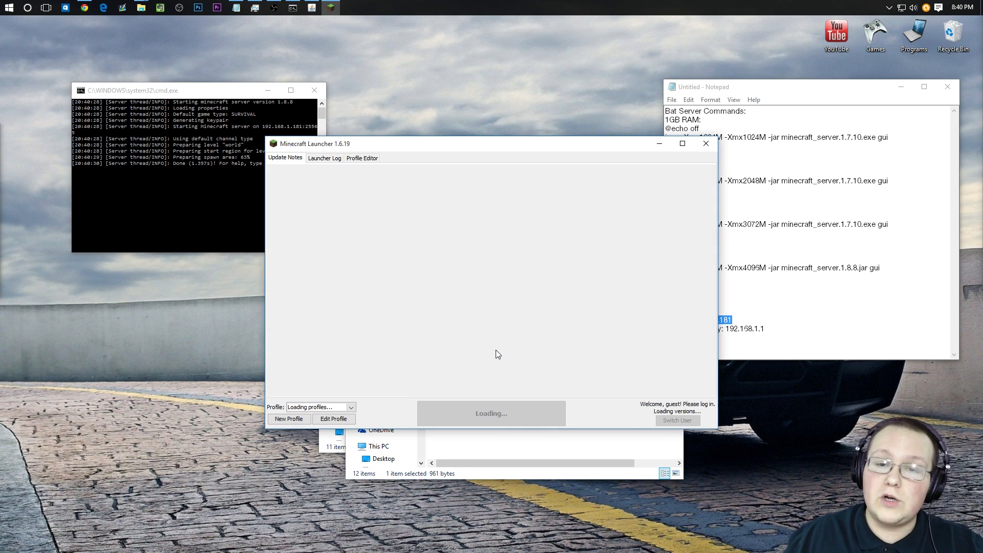
left_click(472, 421)
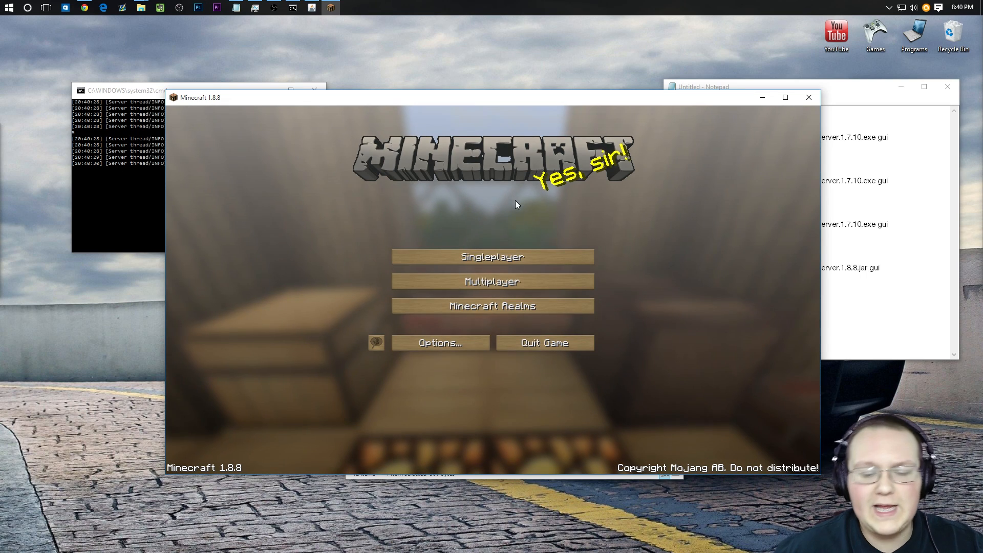
Step: Join the multiplayer server by direct connection to 192.168.1.181, the IPv4 address noted in Notepad
left_click(487, 282)
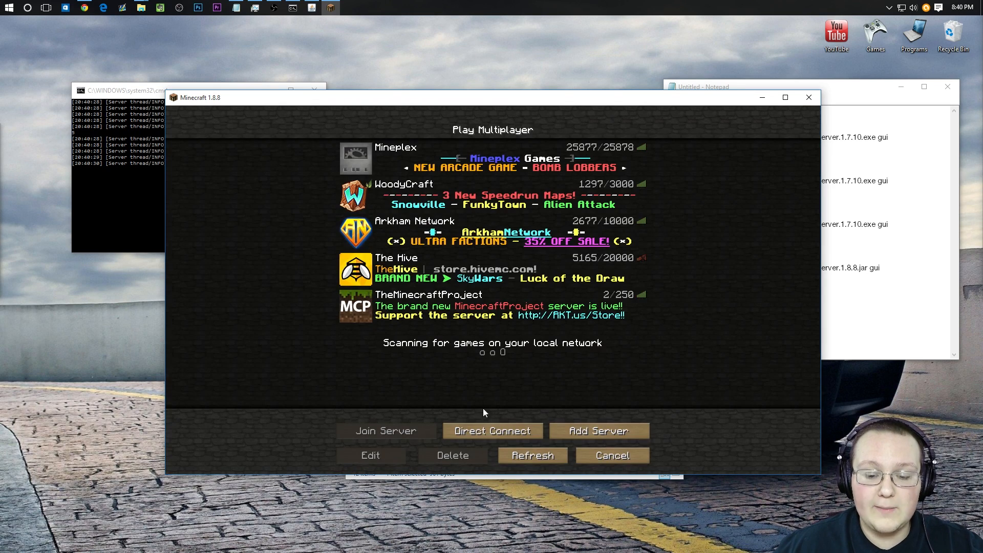
left_click(481, 426)
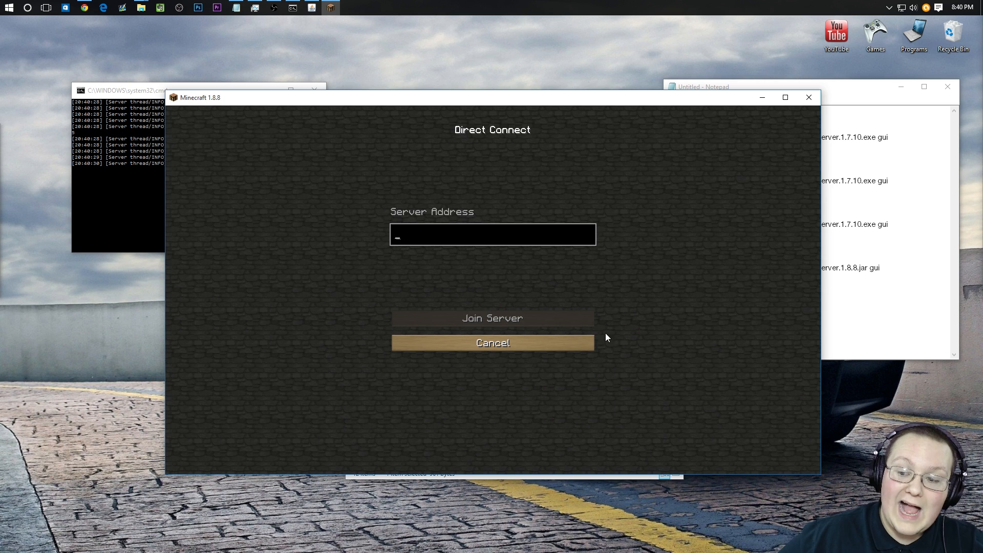
left_click(859, 284)
left_click_drag(747, 323, 689, 324)
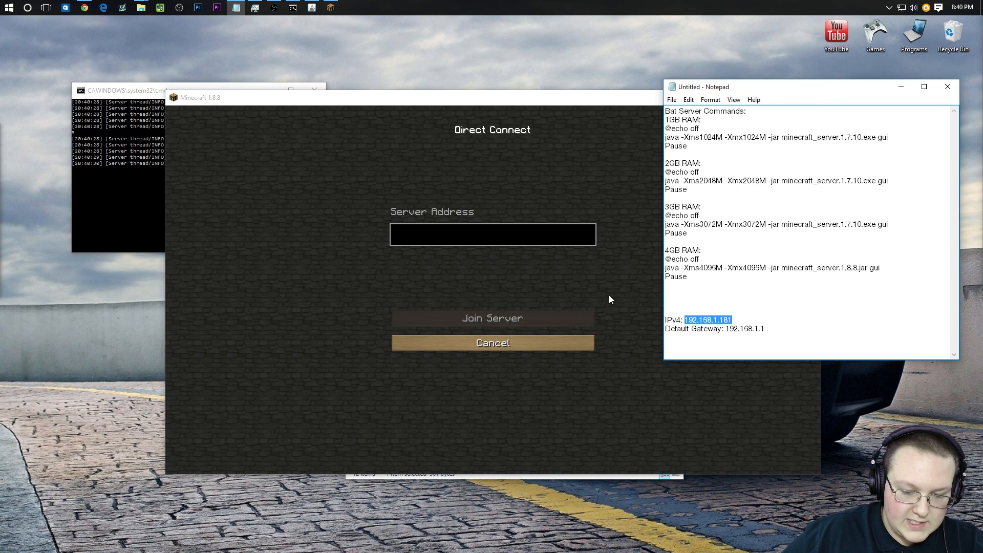
left_click(481, 243)
type("192.168.1.181")
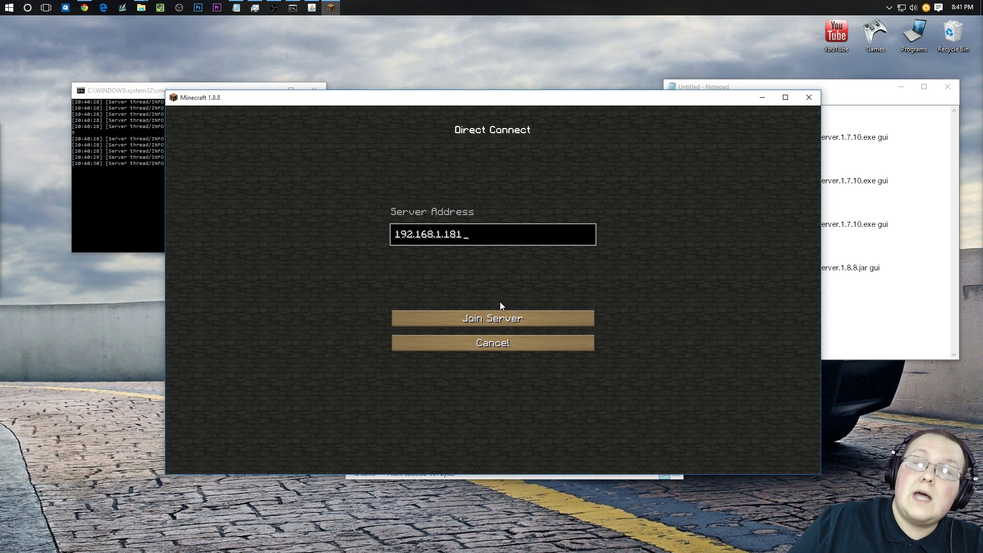
left_click(466, 317)
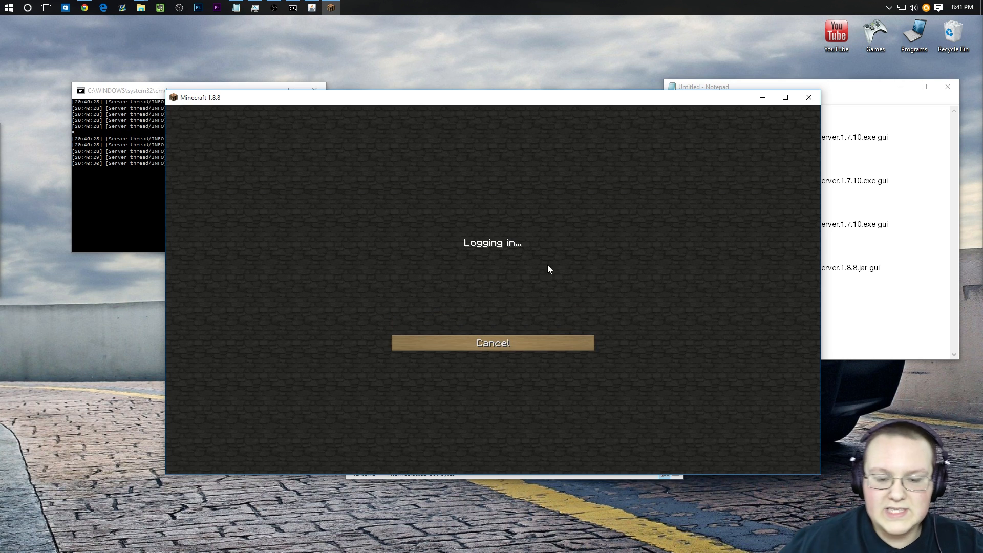
Step: Move the Minecraft server window off the middle of the game window and resume the game
left_click(312, 8)
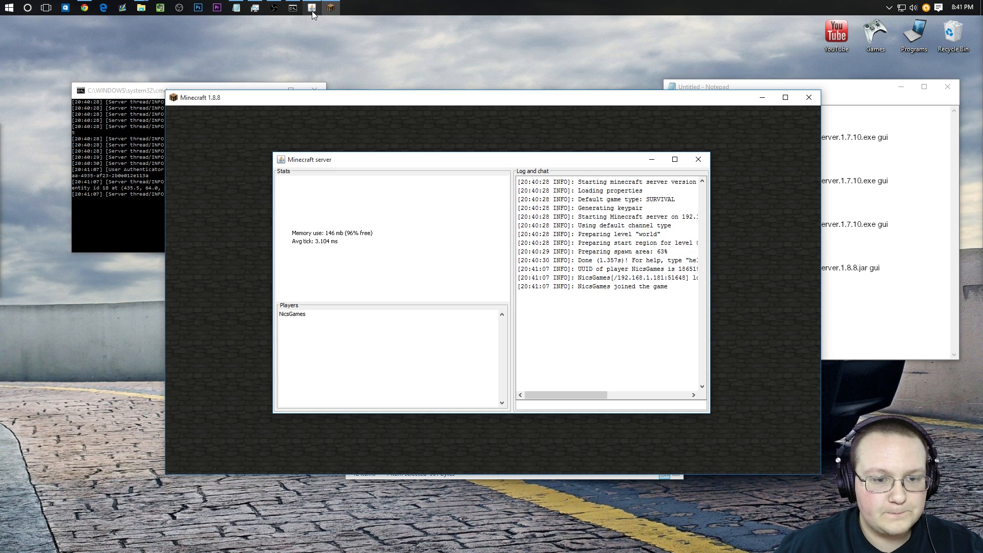
left_click_drag(353, 160, 101, 39)
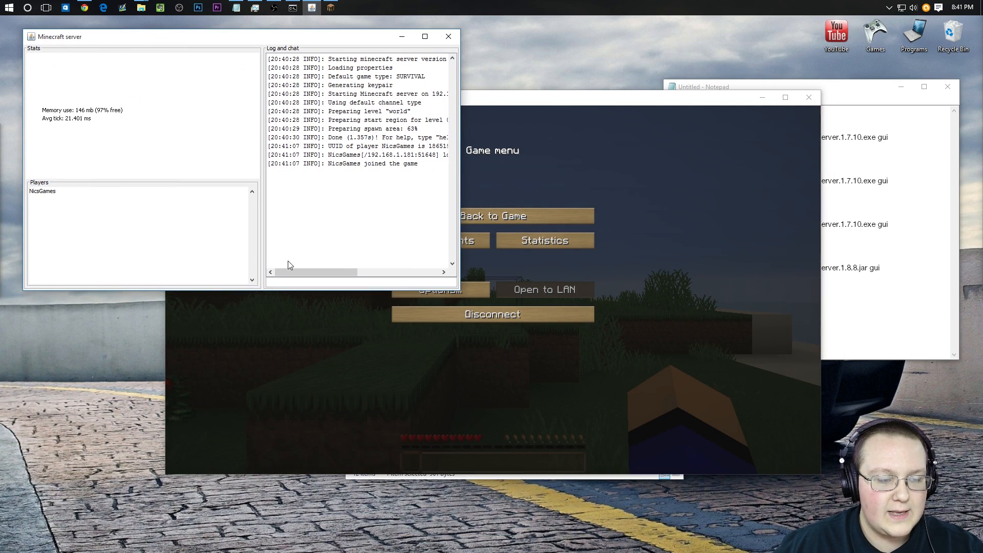
left_click(556, 331)
left_click(461, 216)
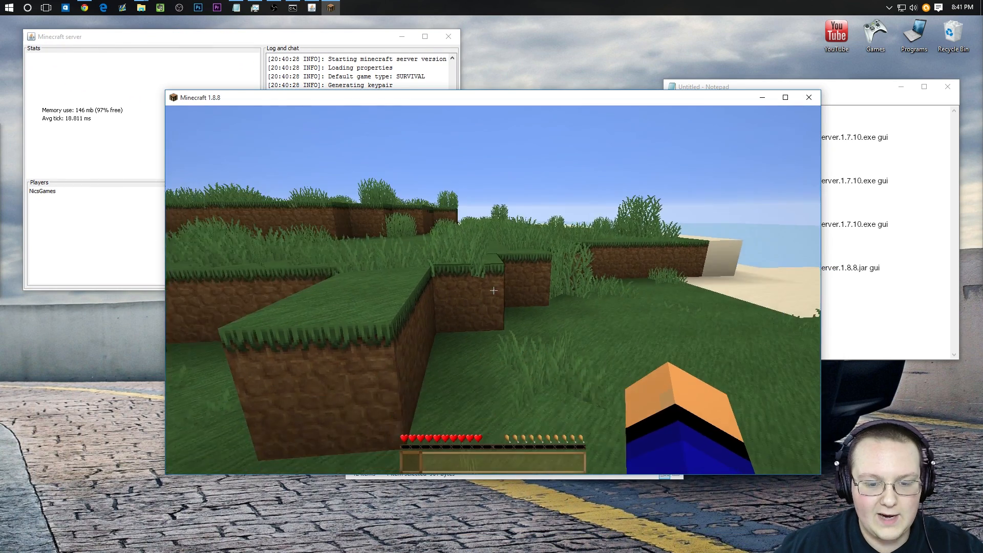
Step: Walk around the server world near the shoreline to test that the game responds
key("w")
left_click(494, 290)
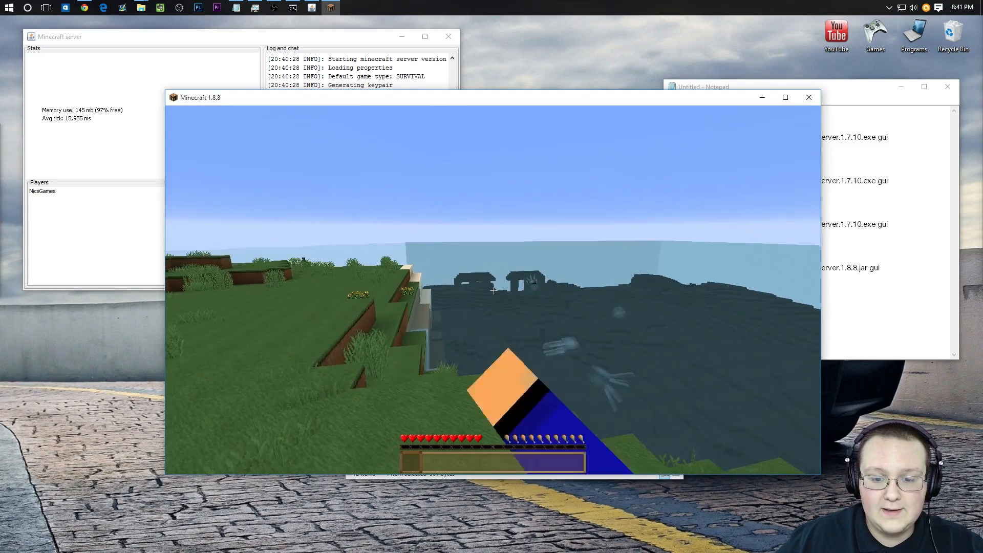
left_click(493, 290)
left_click(494, 290)
left_click(493, 291)
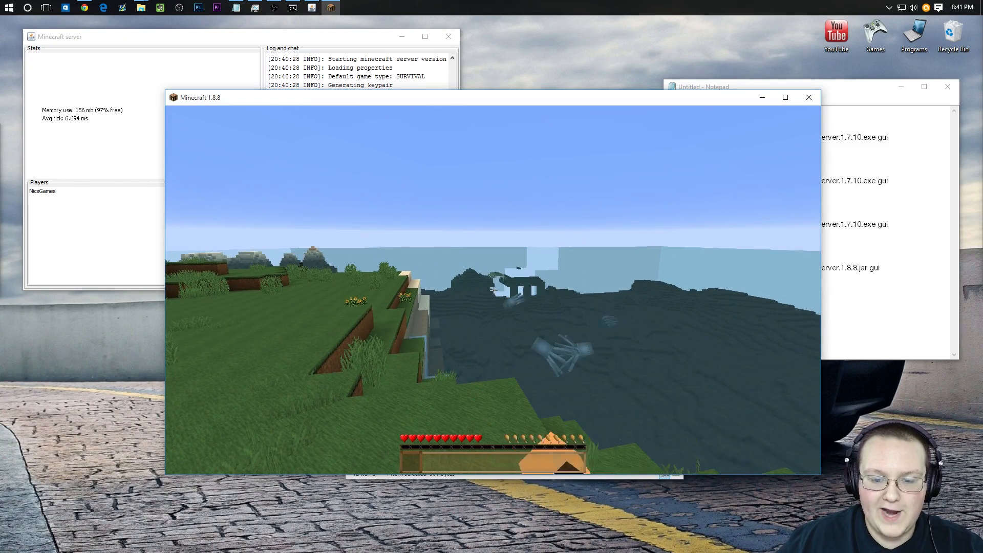
left_click(493, 291)
key("d")
left_click(493, 290)
left_click(493, 290)
key("a")
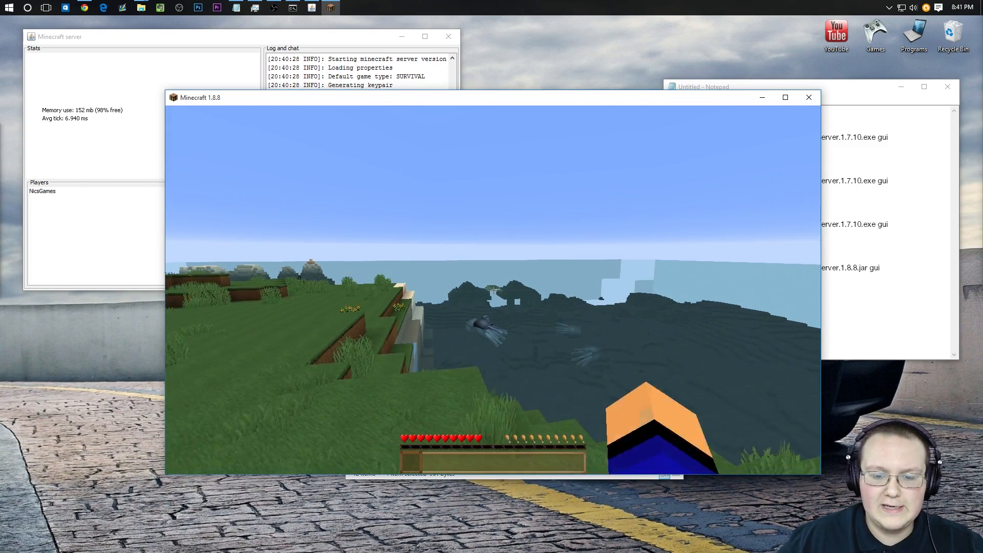
key("d")
left_click(494, 291)
key("d")
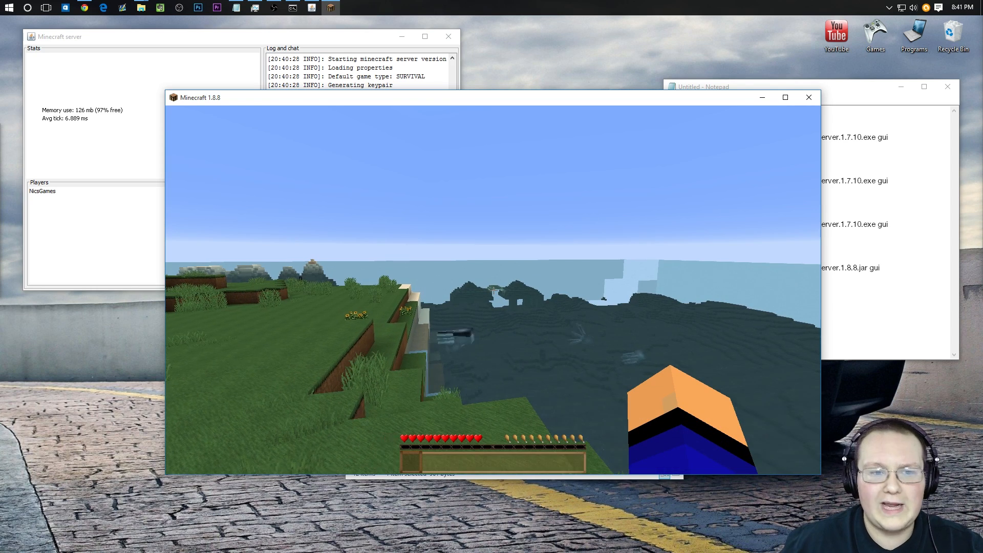
key("a")
key("d")
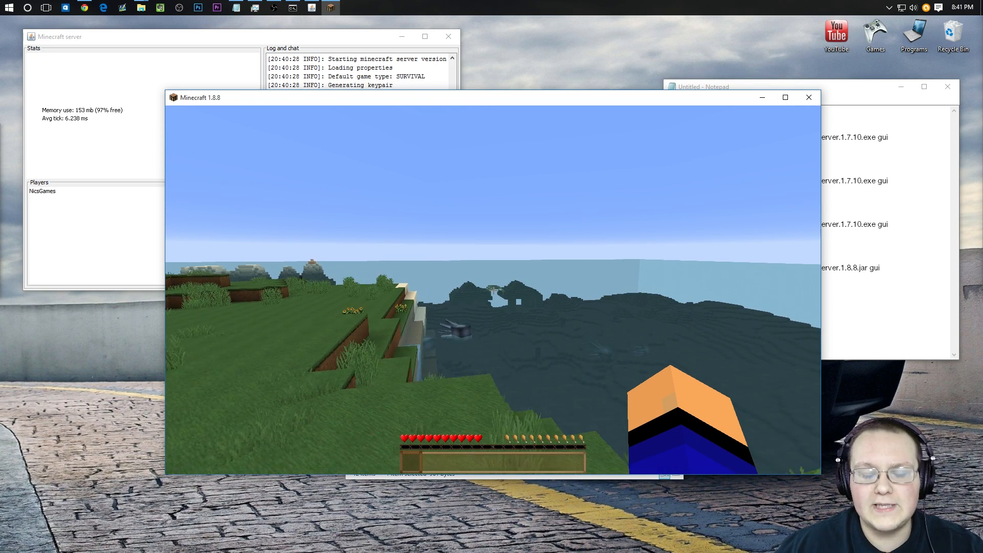
key("s")
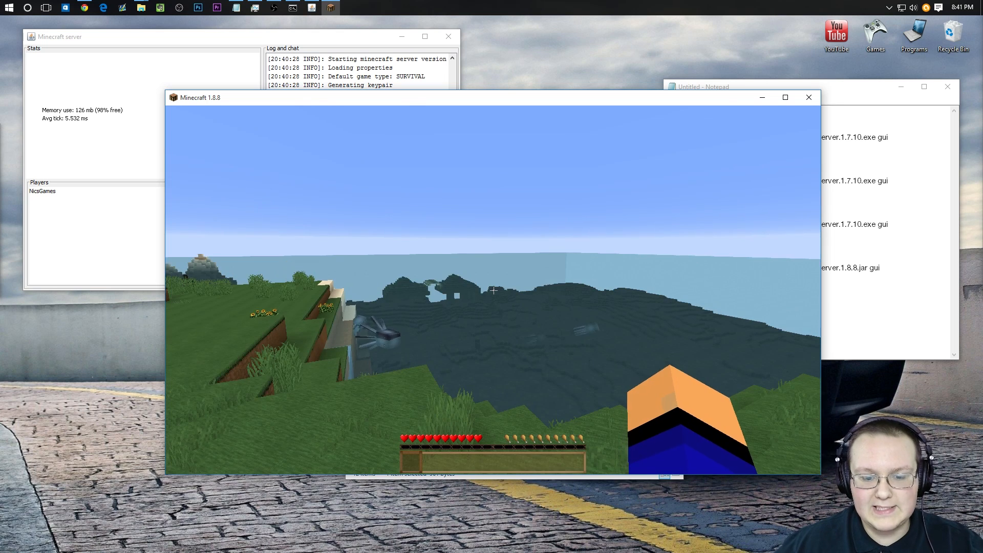
Step: Release the pointer from the game and give the connected player operator status with the op command in the server console
key("e")
left_click(127, 215)
left_click(290, 281)
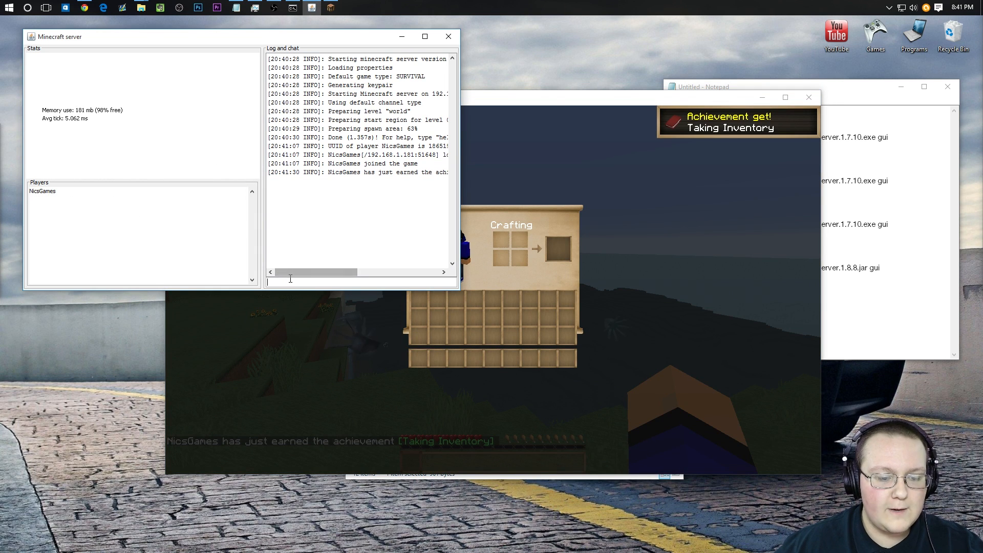
type("op NicsGames")
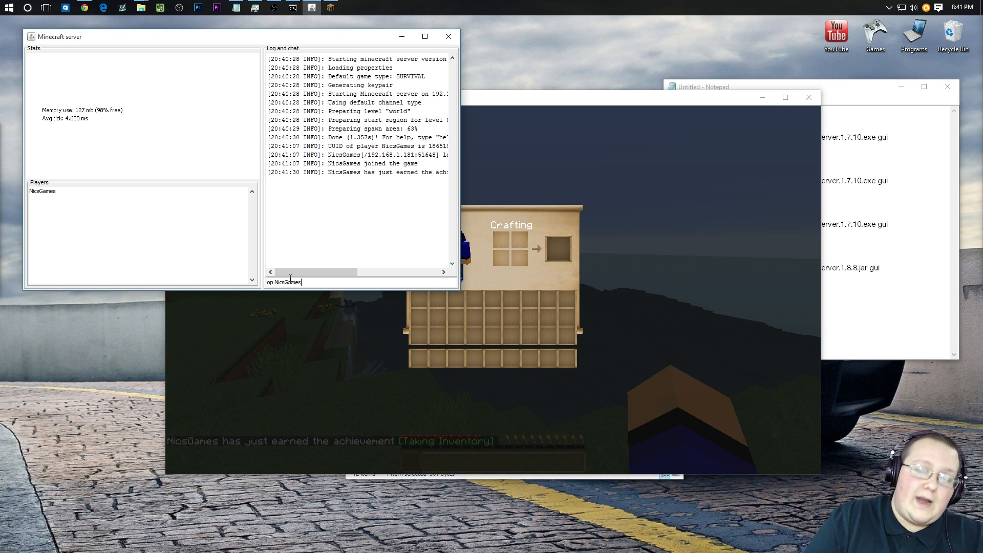
key("Return")
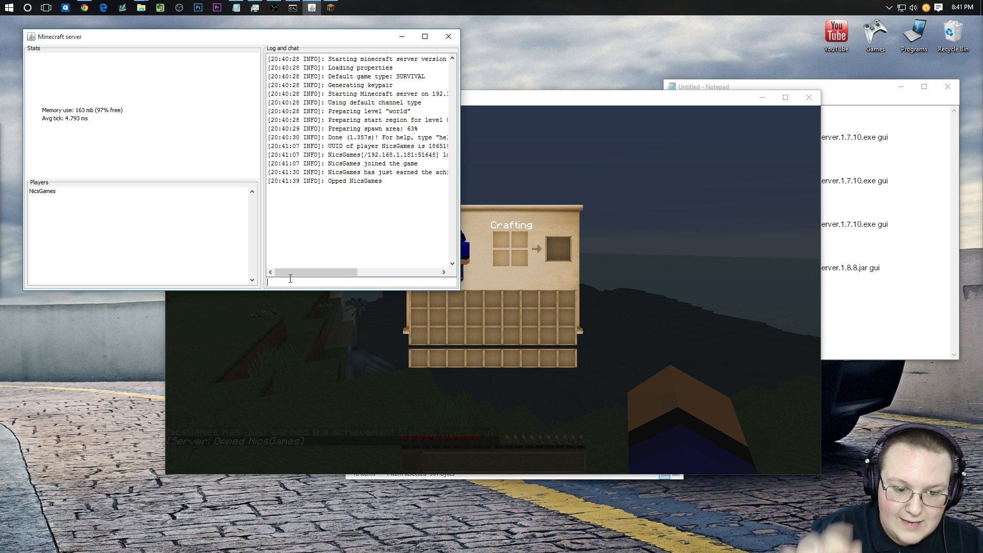
Step: Close the in-game inventory and switch the player to creative mode with the command /gamemode c
left_click(379, 359)
type("e/c")
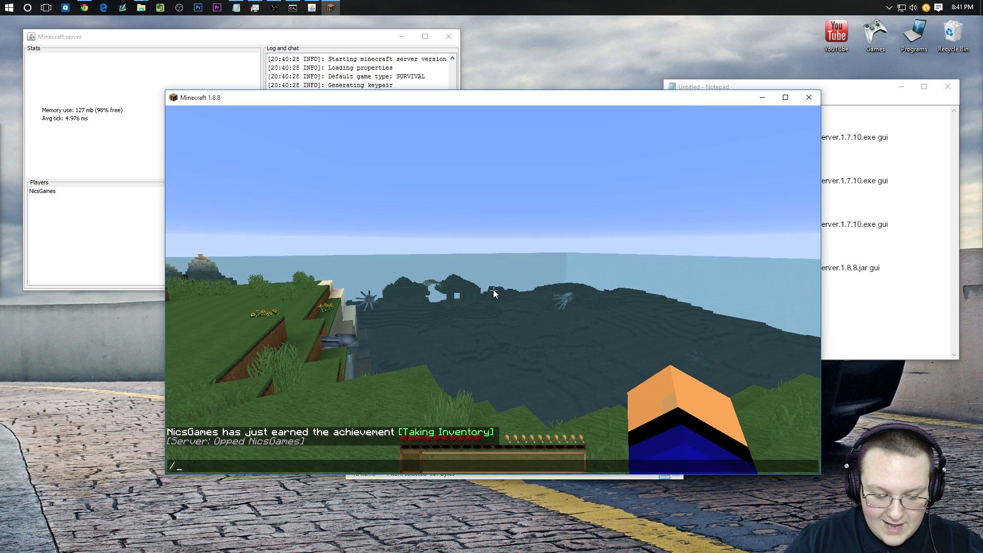
type("ame")
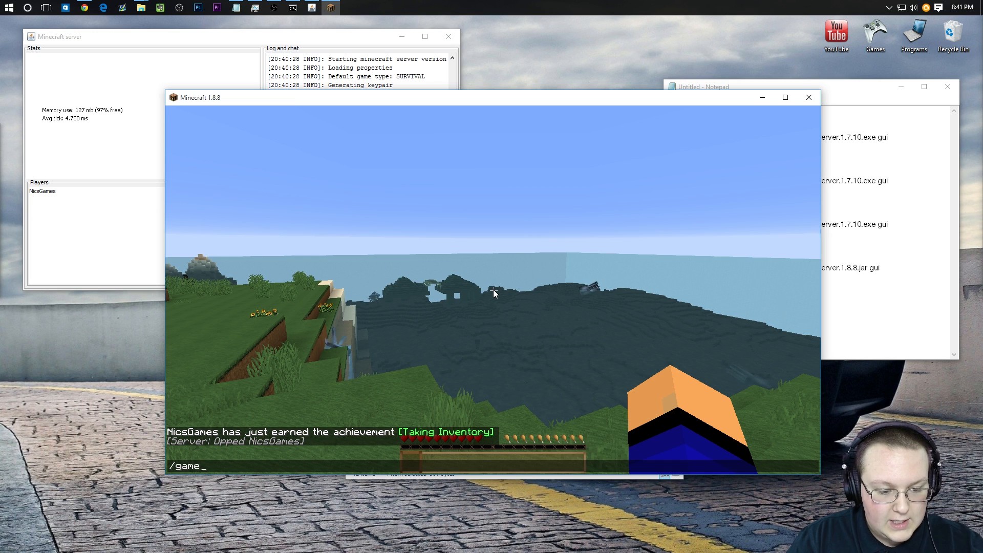
type("mode c")
key("Return")
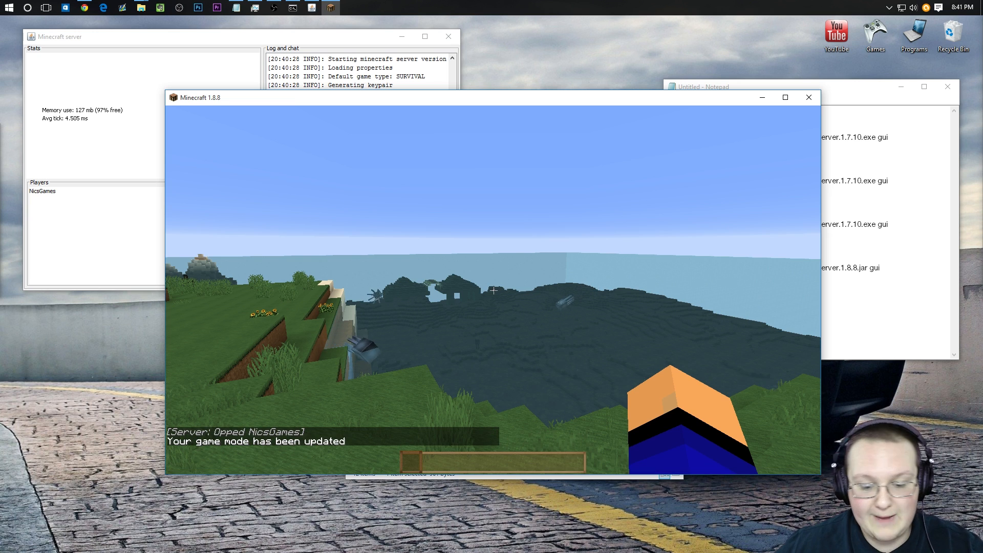
Step: Check the inventory and surroundings in creative mode, and disconnect from the server
key("e")
key("e")
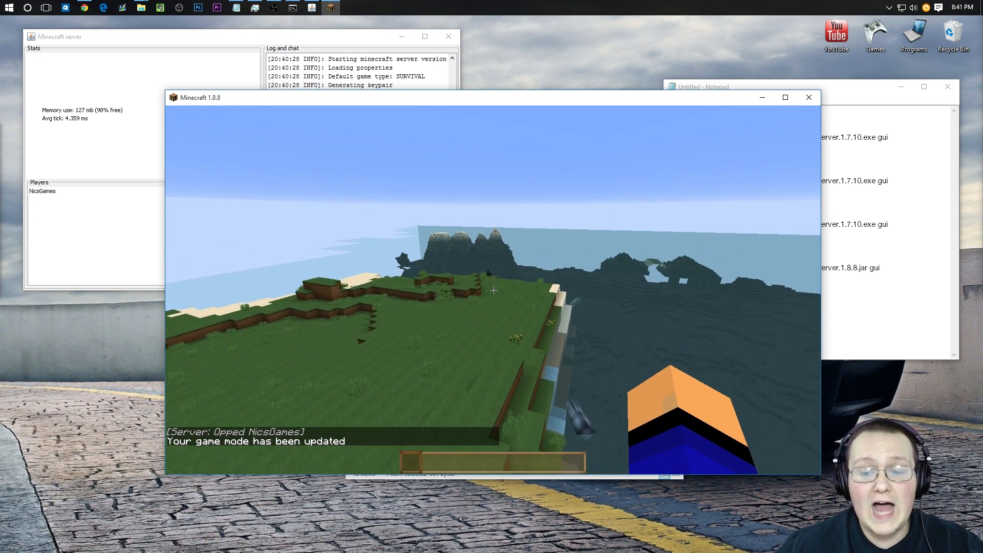
key("shift")
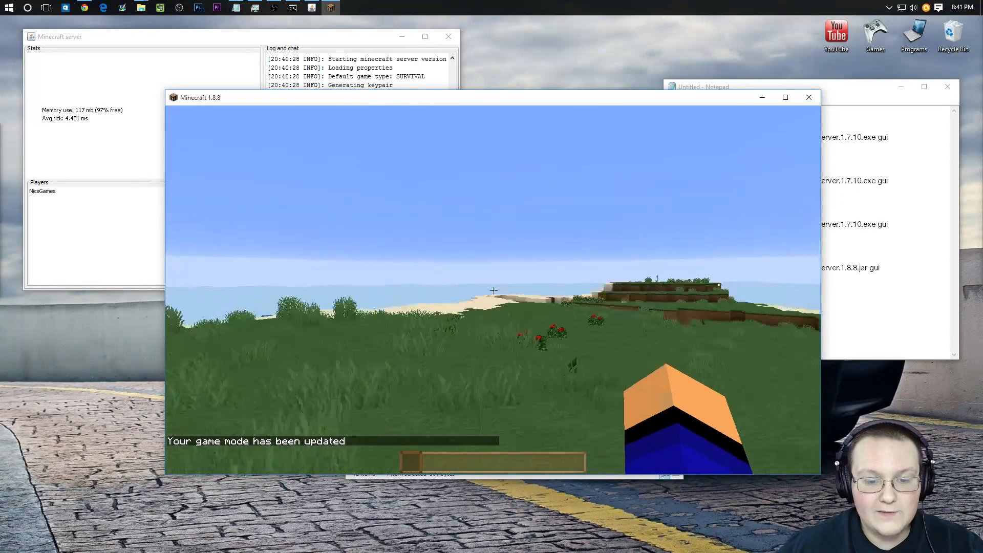
key("Escape")
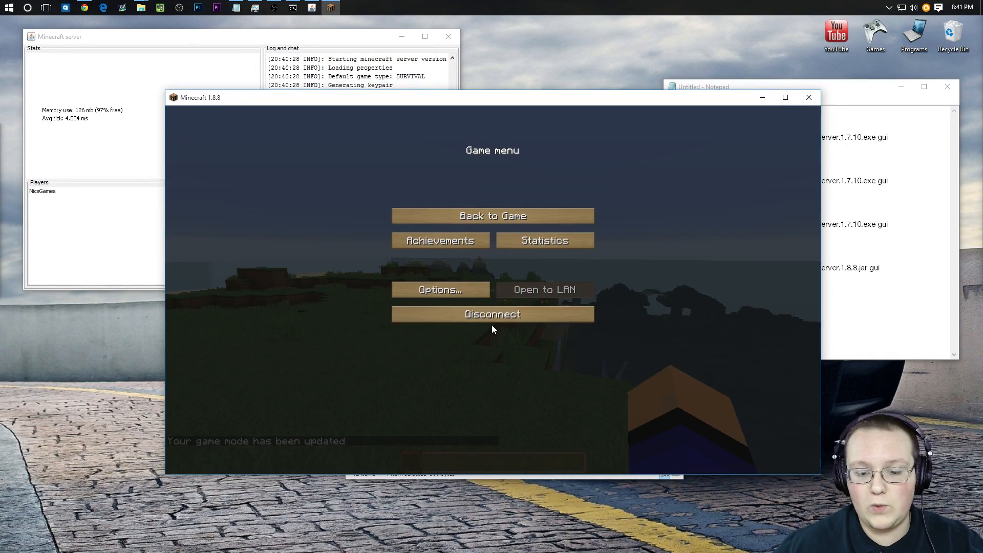
left_click(479, 321)
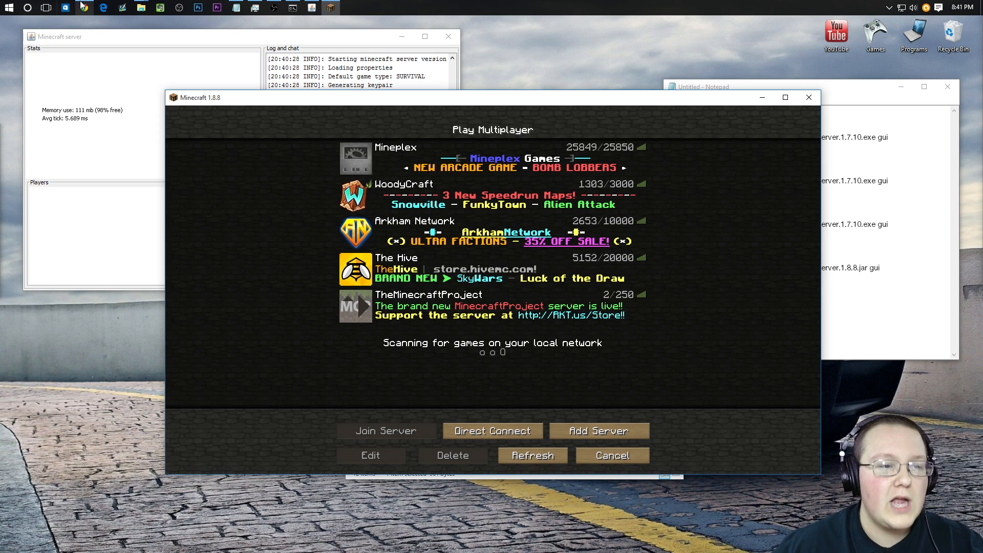
Step: Switch to Chrome and load the google.com home page in place of the router's settings page
left_click(84, 7)
left_click(262, 37)
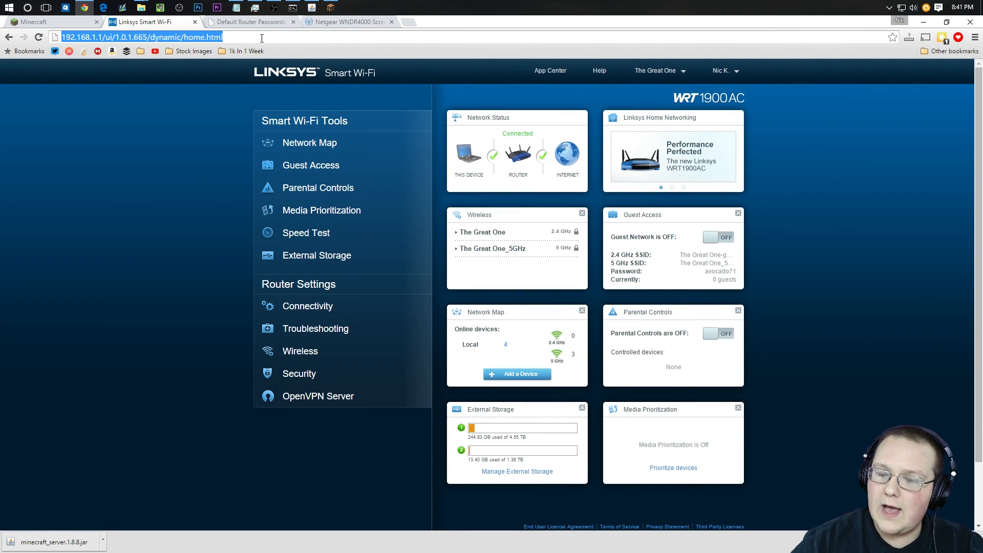
type("google.com/analytics/")
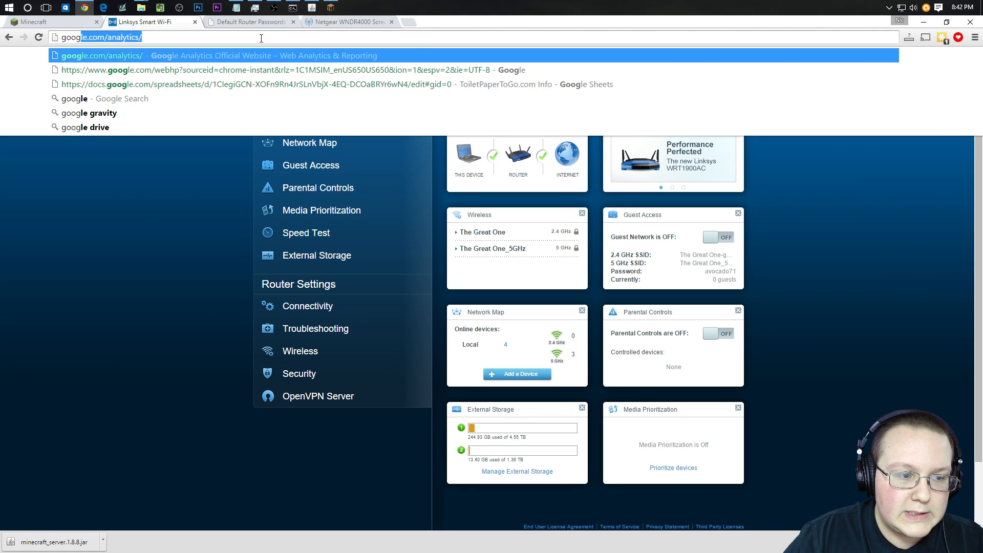
key("Return")
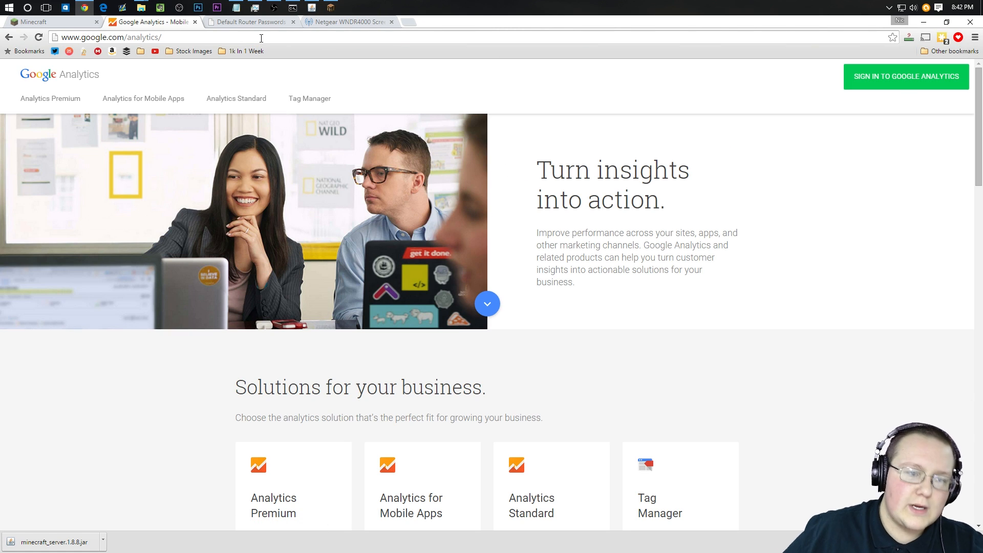
left_click_drag(261, 38, 126, 40)
key("BackSpace")
key("Return")
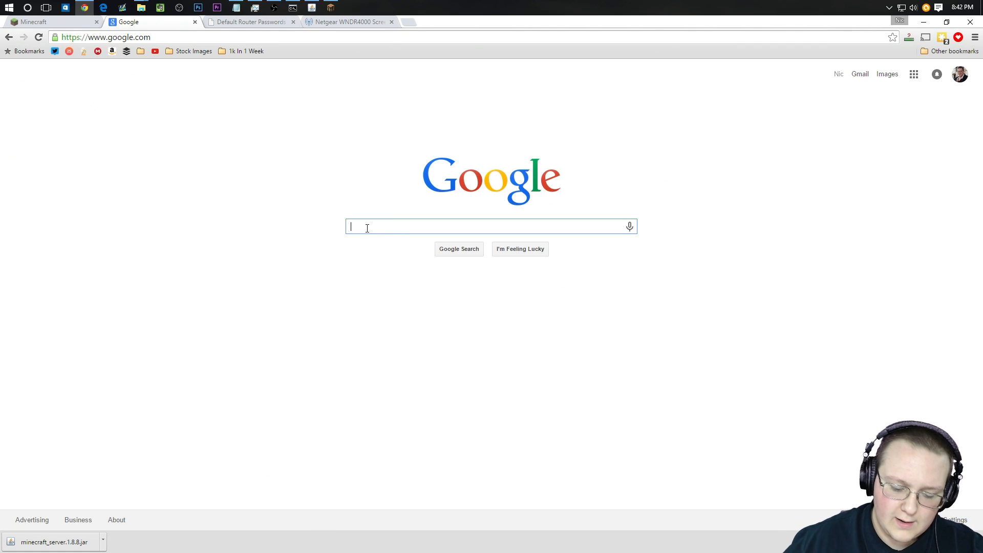
Step: Search Google for "ip" and copy the public IP address given above the results
type("ip")
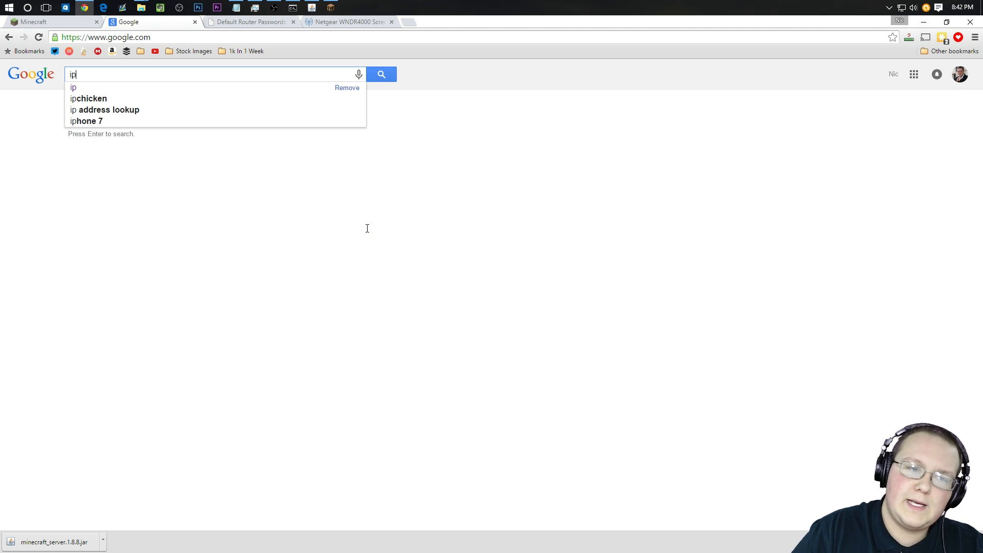
key("Return")
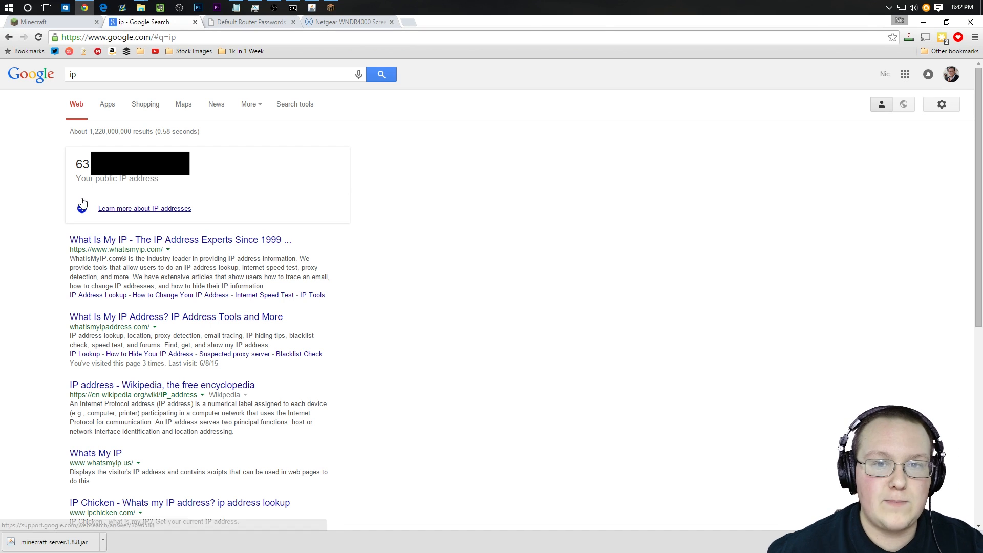
left_click_drag(188, 164, 74, 163)
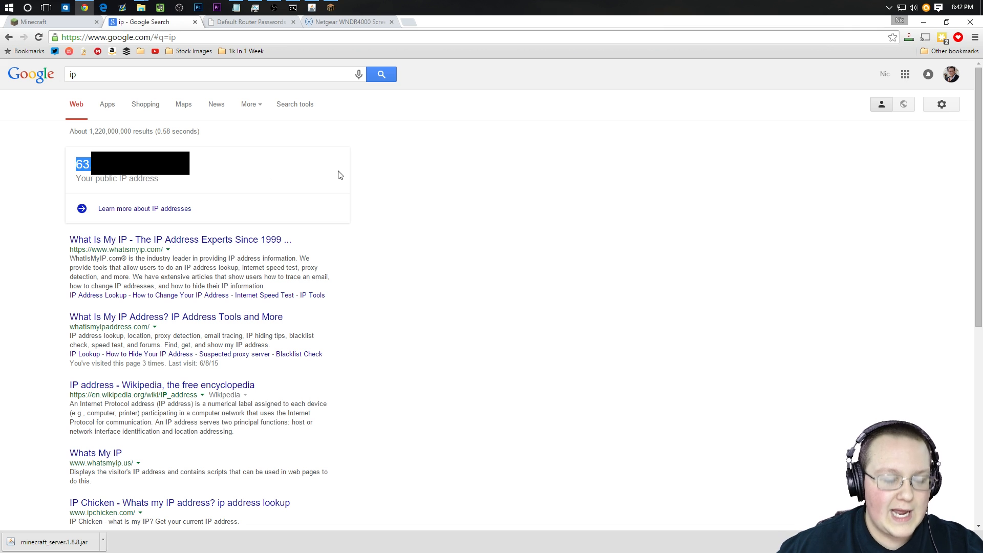
right_click(136, 163)
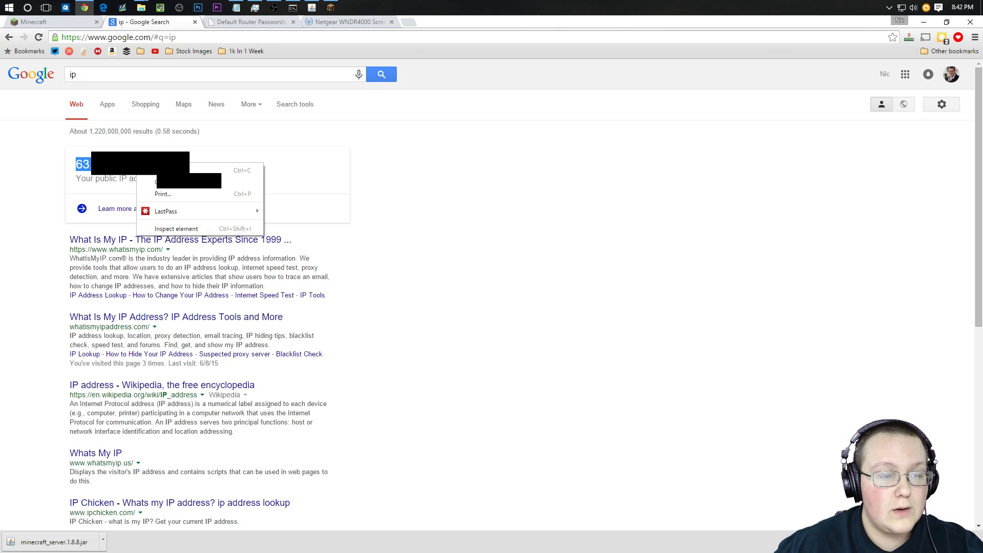
left_click(215, 169)
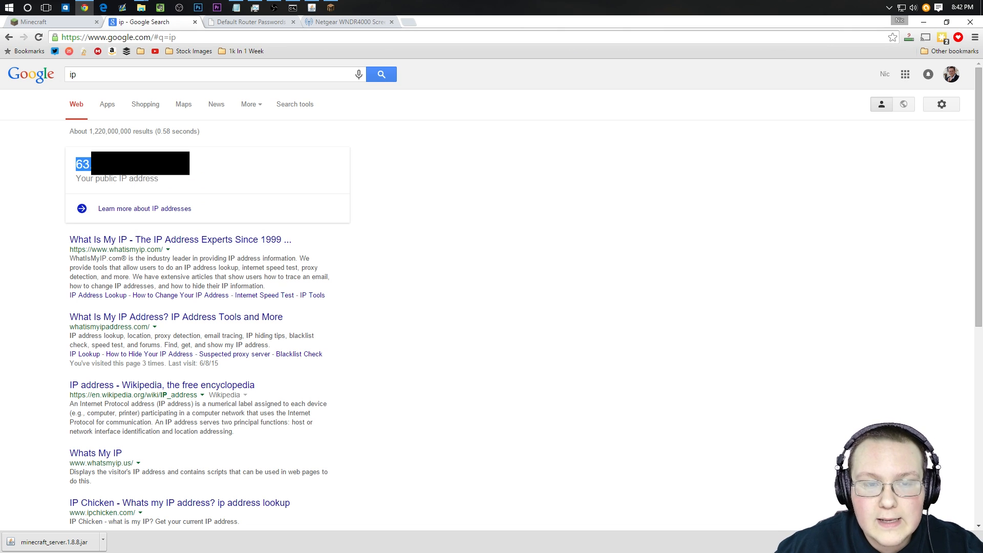
Step: Switch to Minecraft and replace the Direct Connect server address with the copied public IP address
left_click(331, 7)
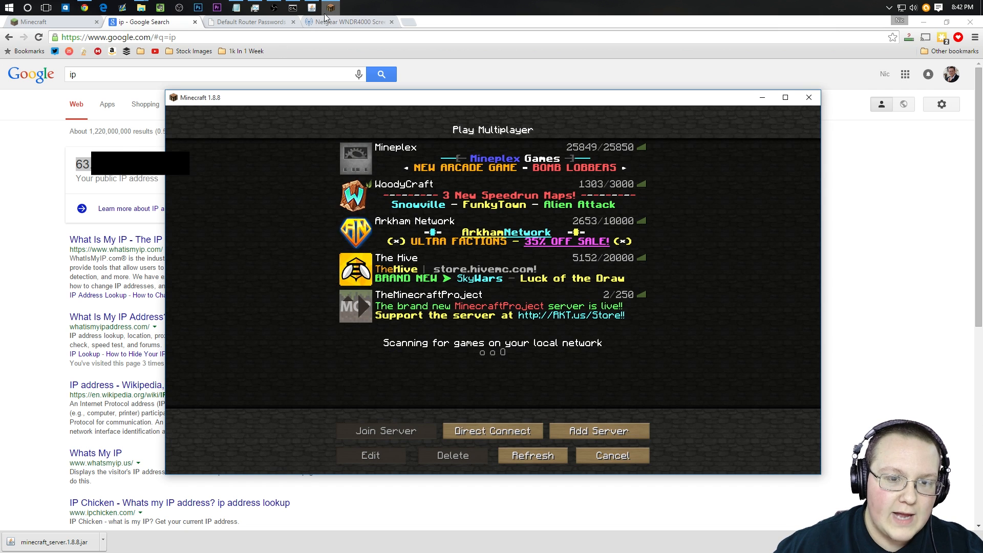
left_click(498, 435)
key("ctrl+a")
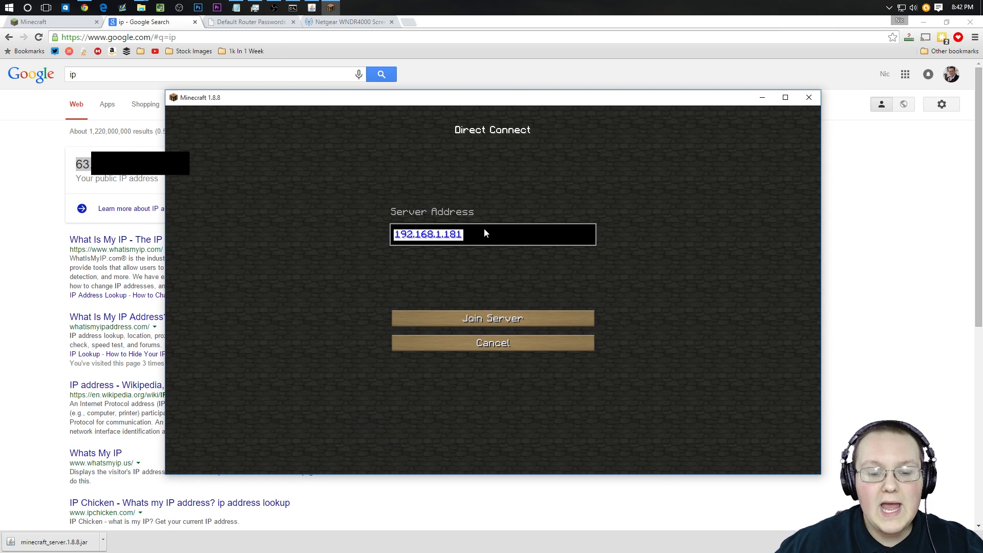
type("63")
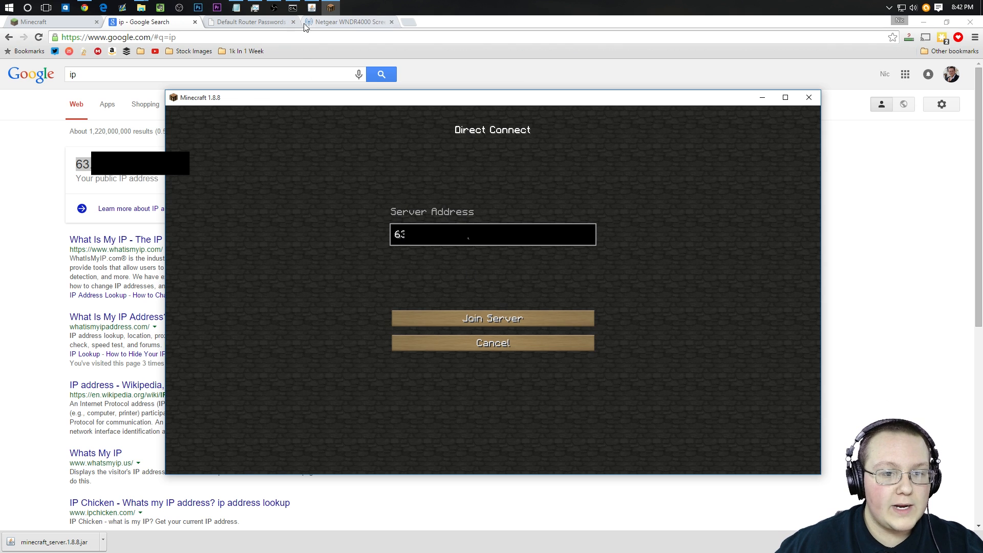
Step: Join the server at the public IP address with the server window in view, and check the creative inventory
left_click(311, 8)
left_click(662, 174)
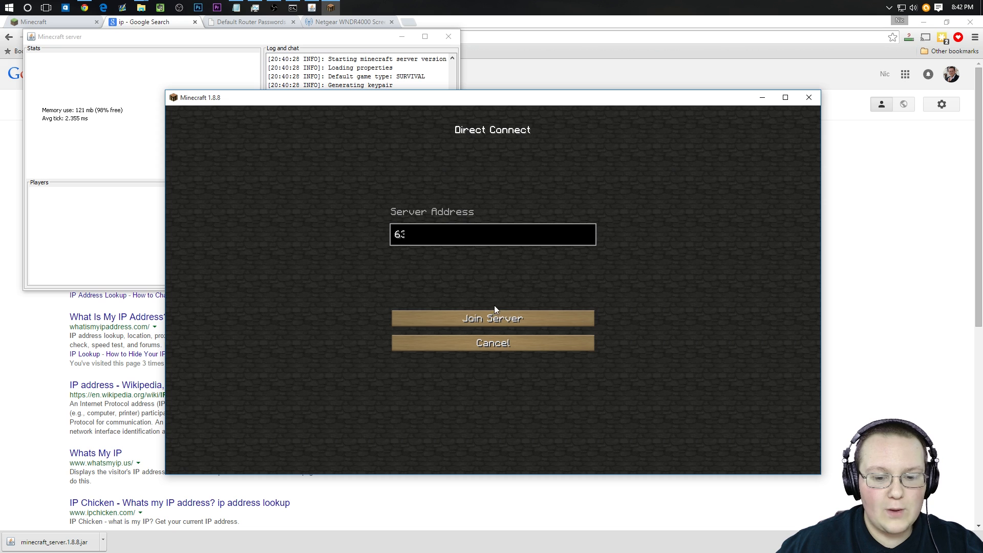
left_click(490, 319)
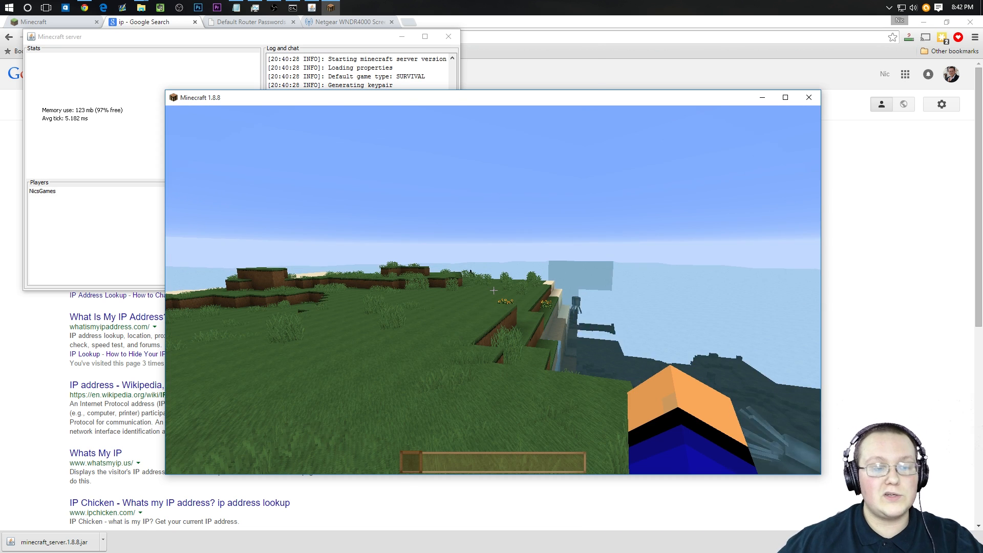
key("e")
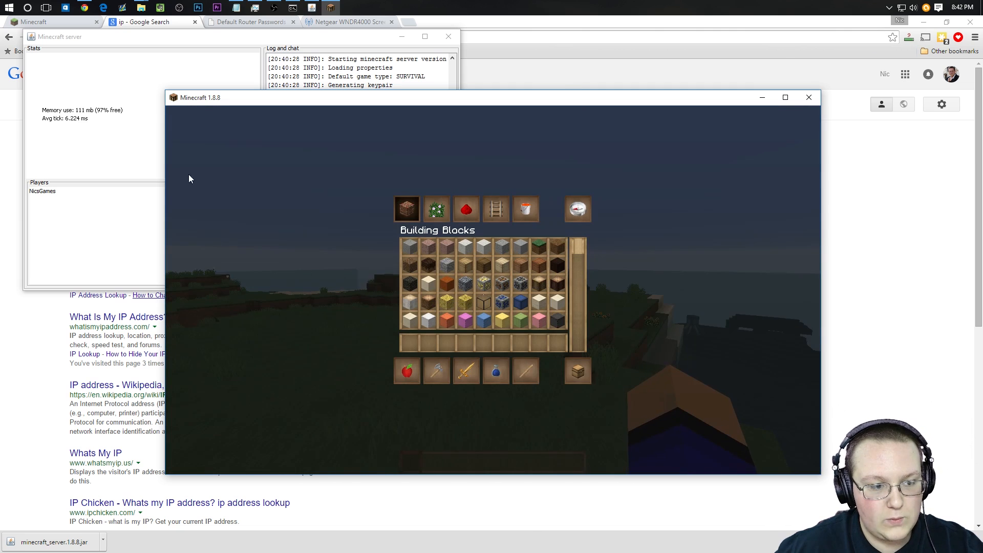
key("e")
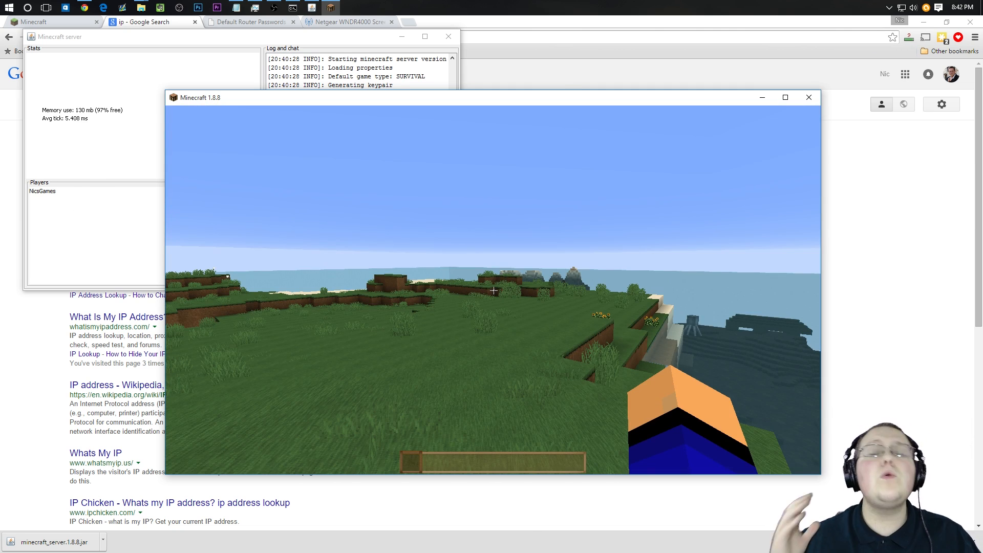